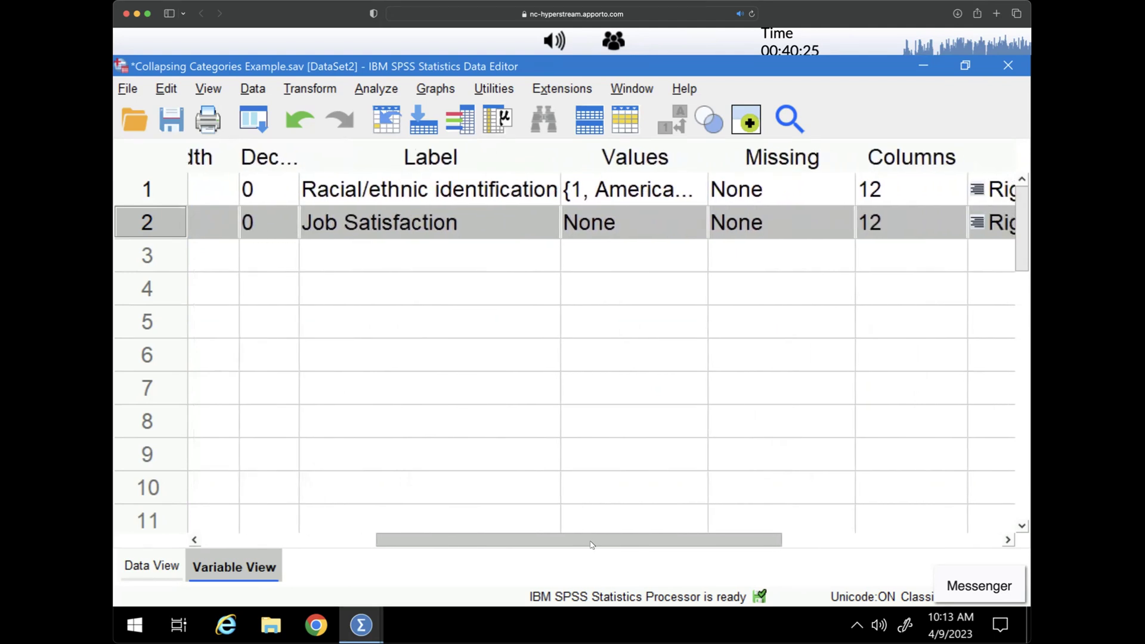
# Step: Examine the full list of value labels defined for the RE variable and check both variables' measurement levels
pyautogui.click(661, 190)
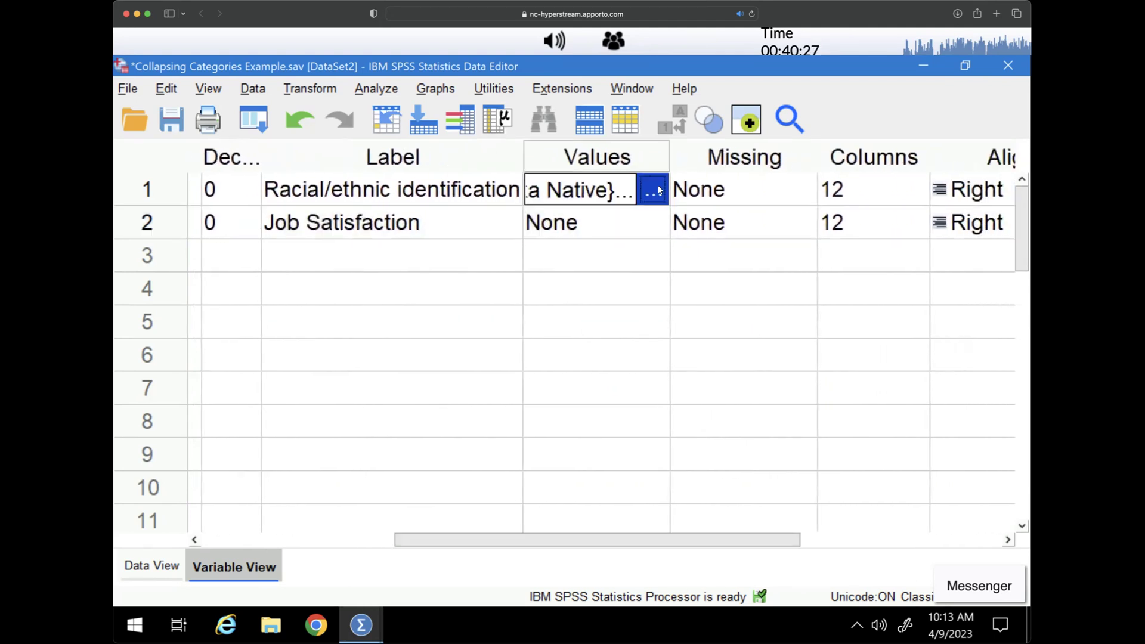
pyautogui.click(661, 190)
pyautogui.moveTo(666, 343); pyautogui.dragTo(668, 388)
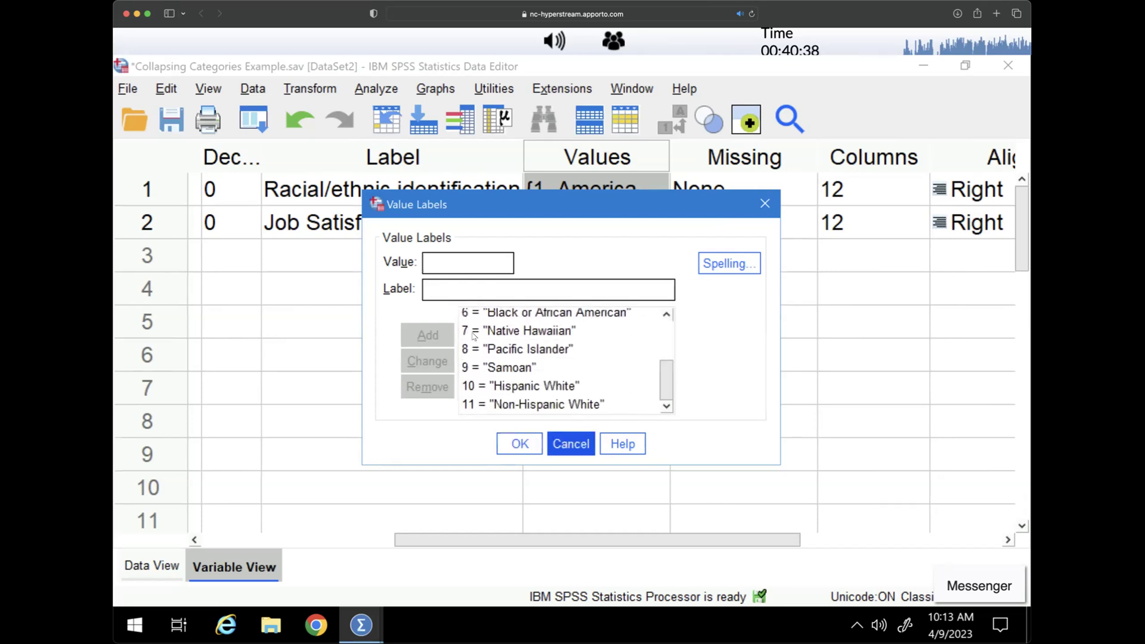
pyautogui.click(501, 314)
pyautogui.moveTo(666, 381); pyautogui.dragTo(667, 335)
pyautogui.click(499, 320)
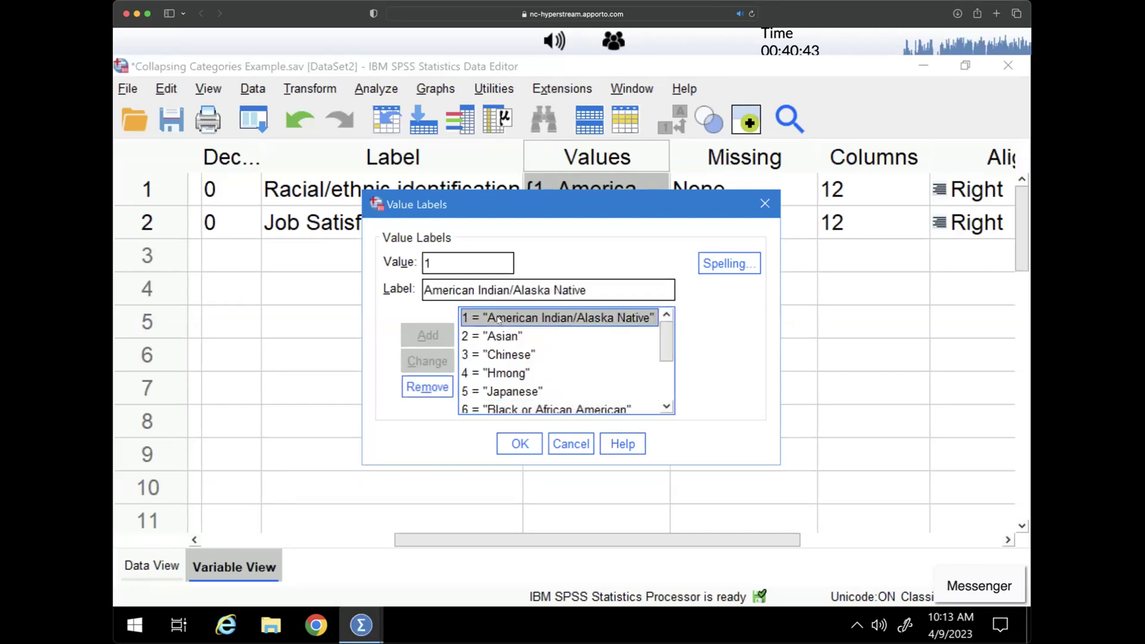
pyautogui.click(571, 444)
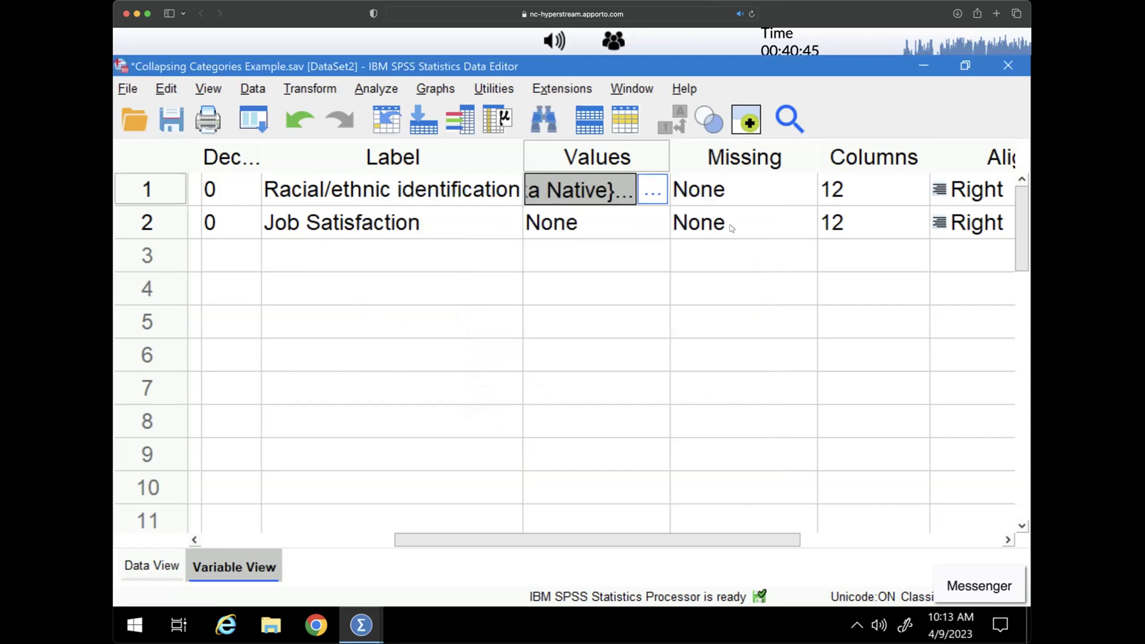
pyautogui.moveTo(642, 540); pyautogui.dragTo(808, 535)
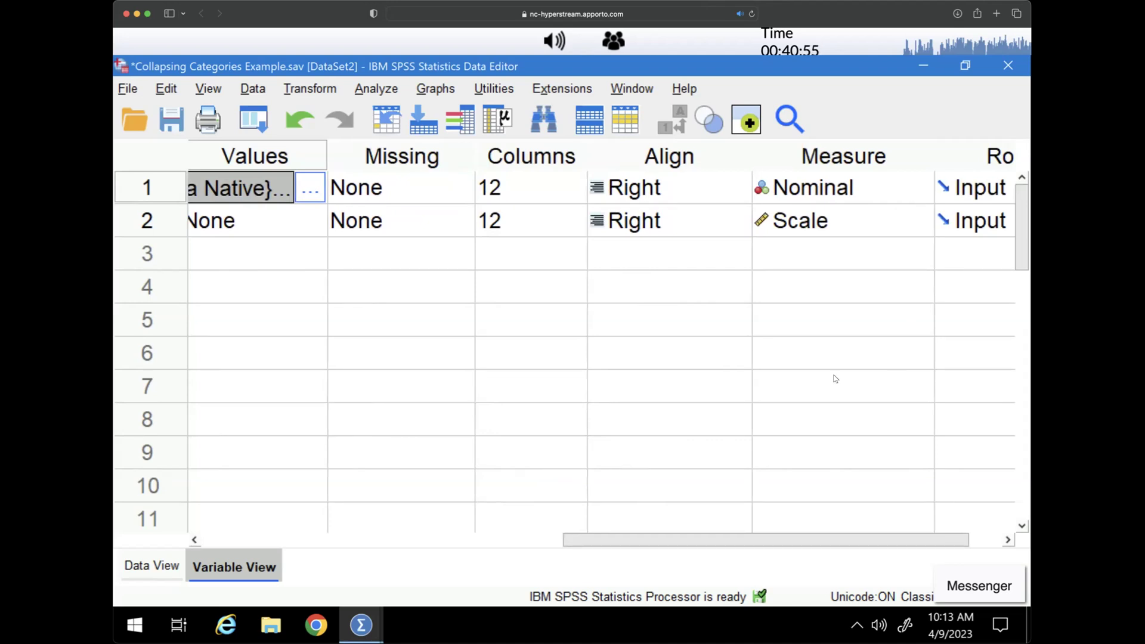
pyautogui.moveTo(769, 545); pyautogui.dragTo(406, 543)
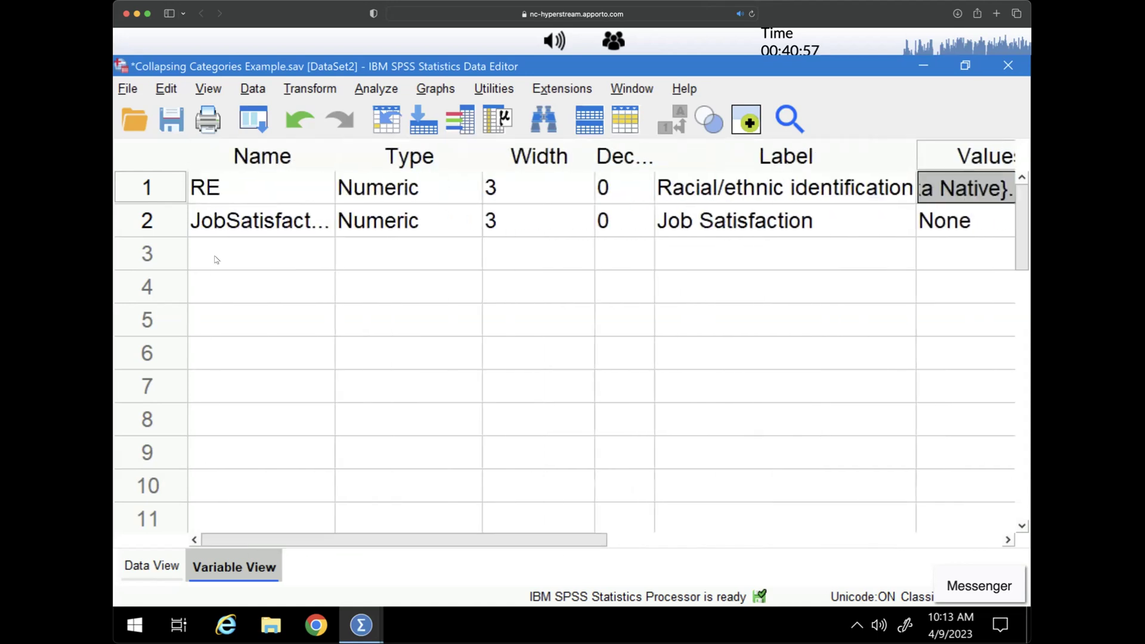
# Step: Show the data rows with value labels instead of numeric codes and widen the RE column so longer labels are readable
pyautogui.doubleClick(160, 188)
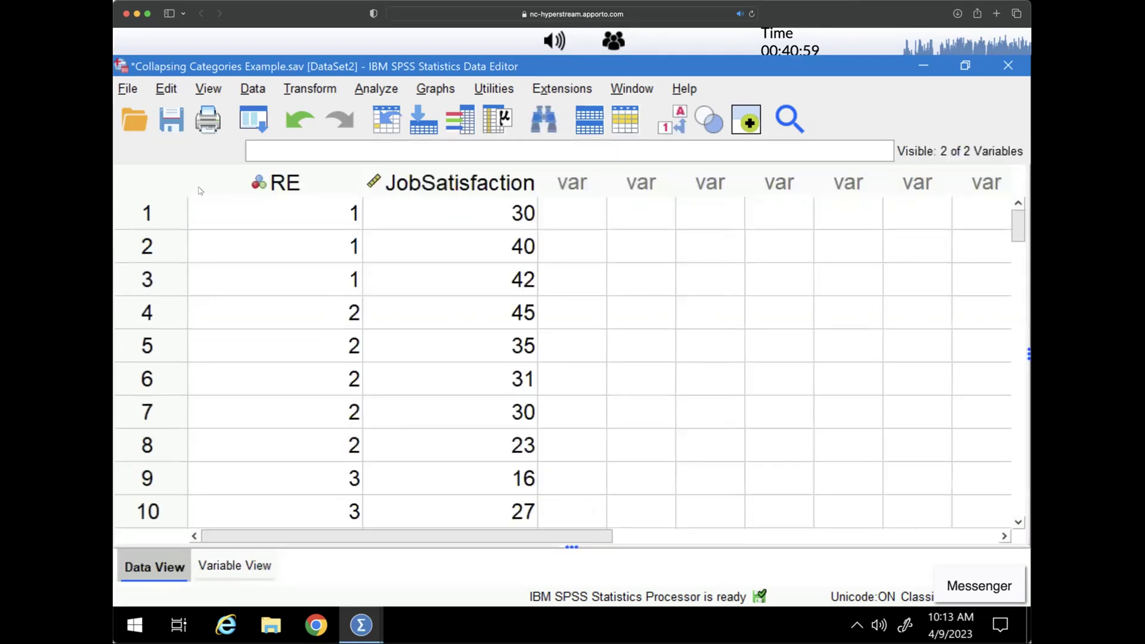
pyautogui.moveTo(352, 192)
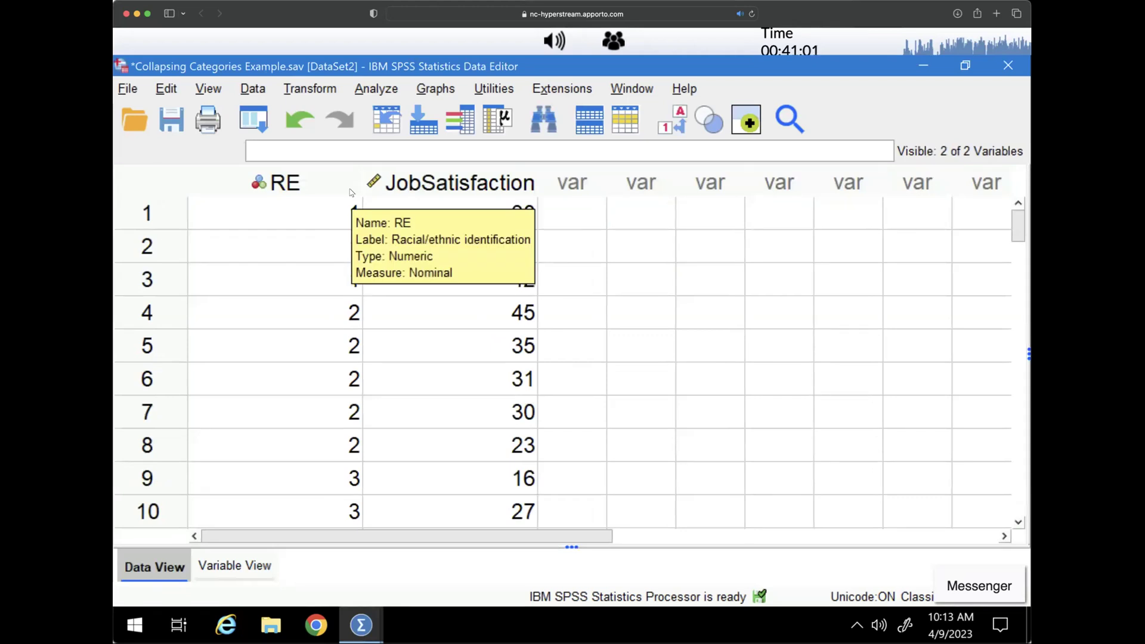
pyautogui.moveTo(484, 185)
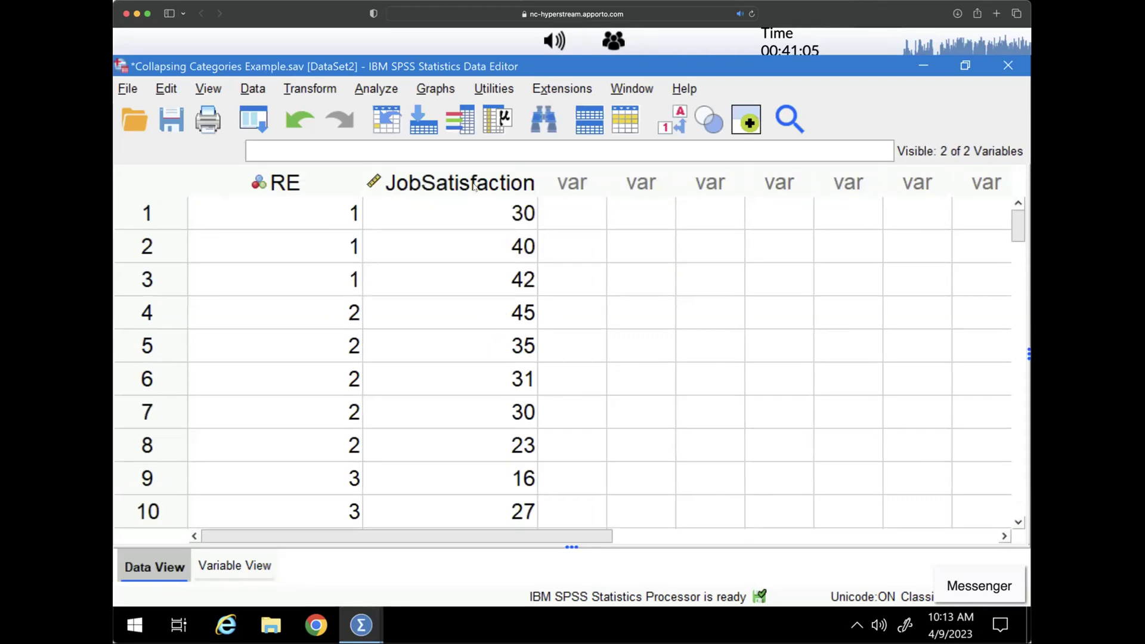
pyautogui.click(481, 185)
pyautogui.click(274, 180)
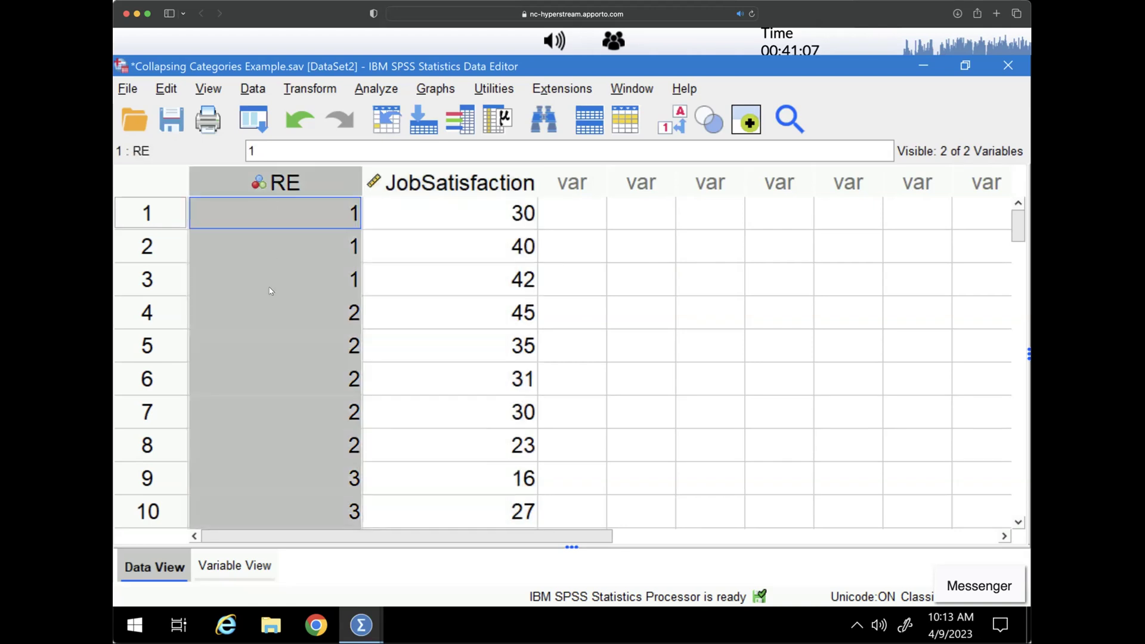
pyautogui.click(672, 122)
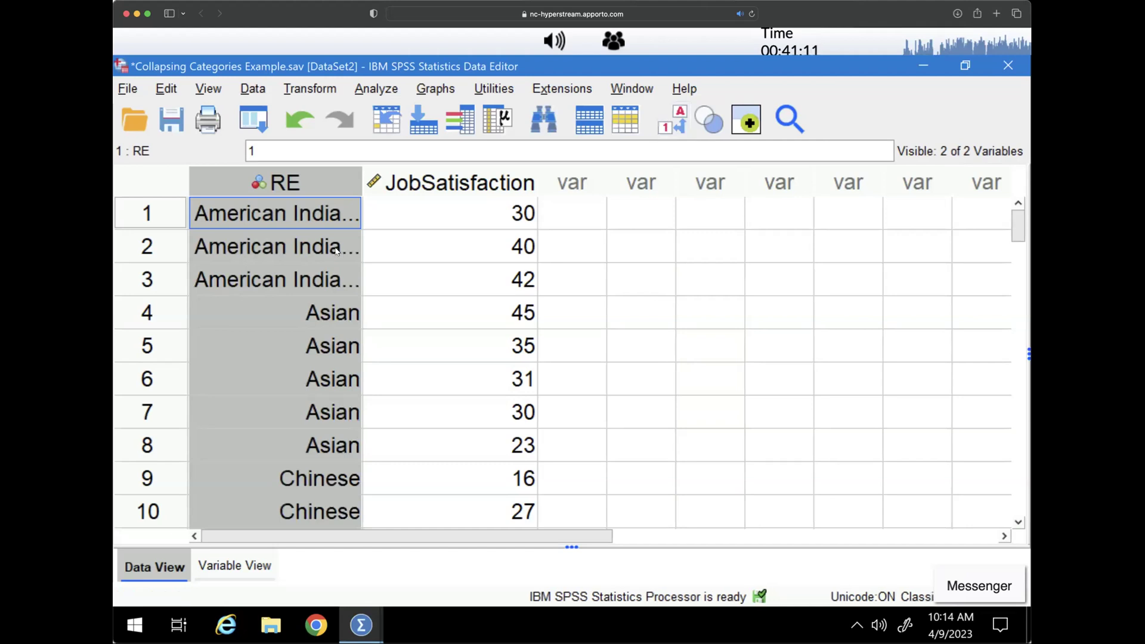
pyautogui.moveTo(351, 183); pyautogui.dragTo(447, 185)
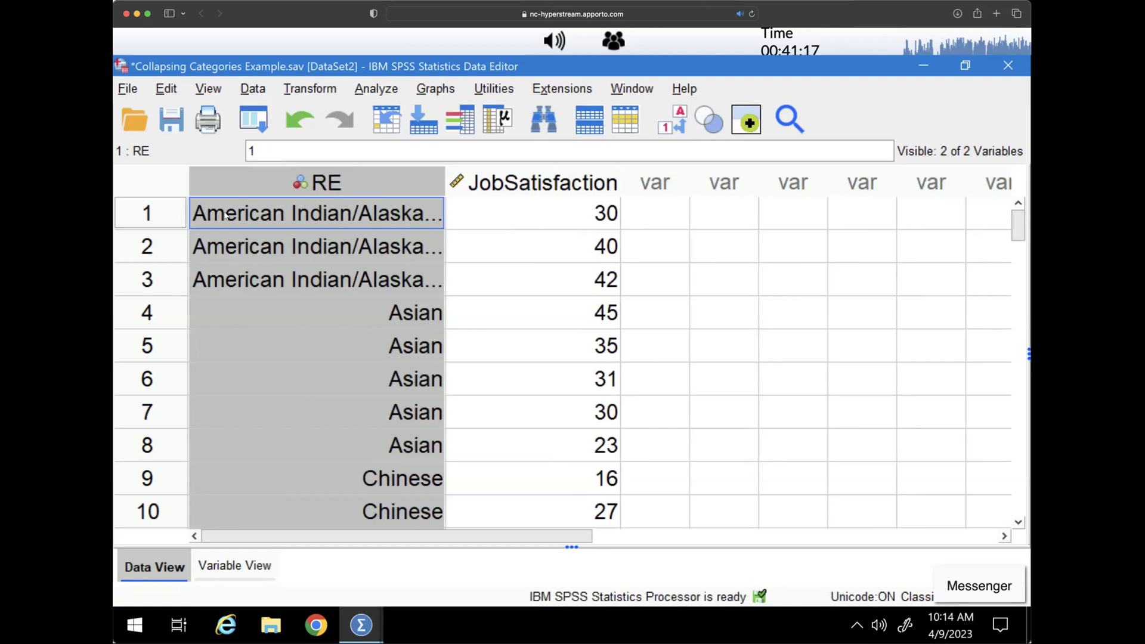
# Step: Run descriptive statistics on the RE variable, review its frequency table, and return to the data
pyautogui.moveTo(367, 182)
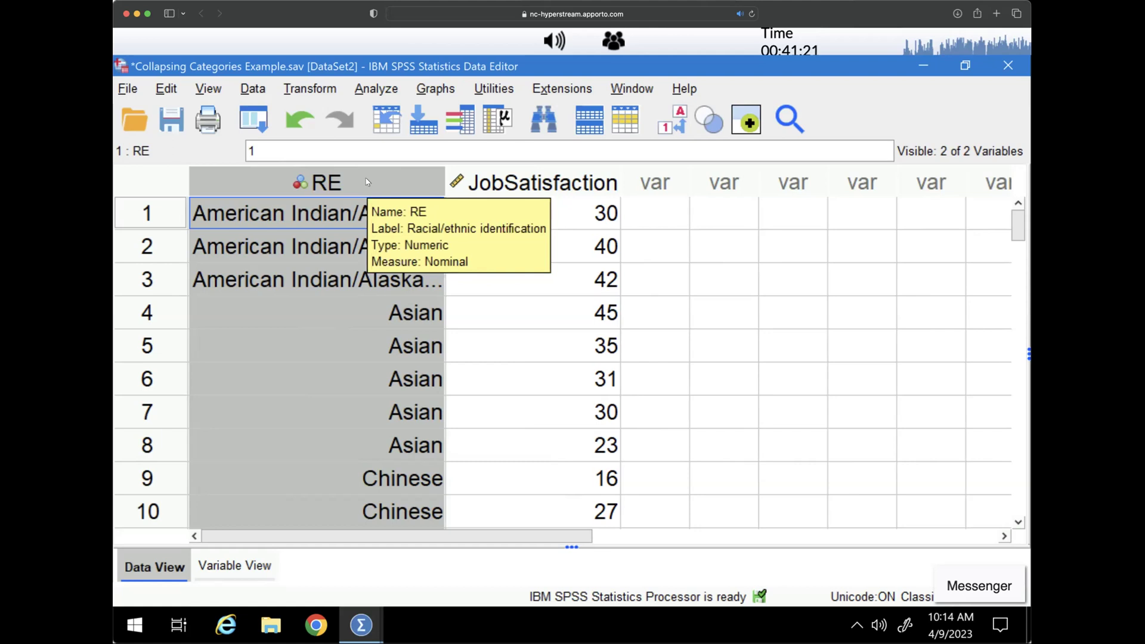
pyautogui.rightClick(368, 182)
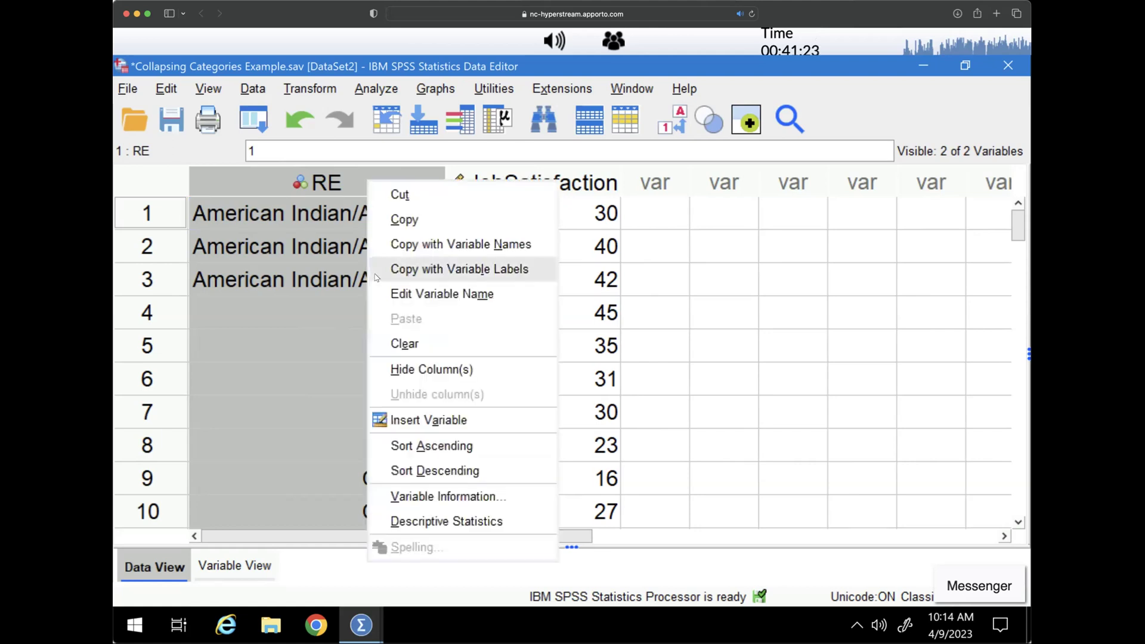
pyautogui.click(435, 520)
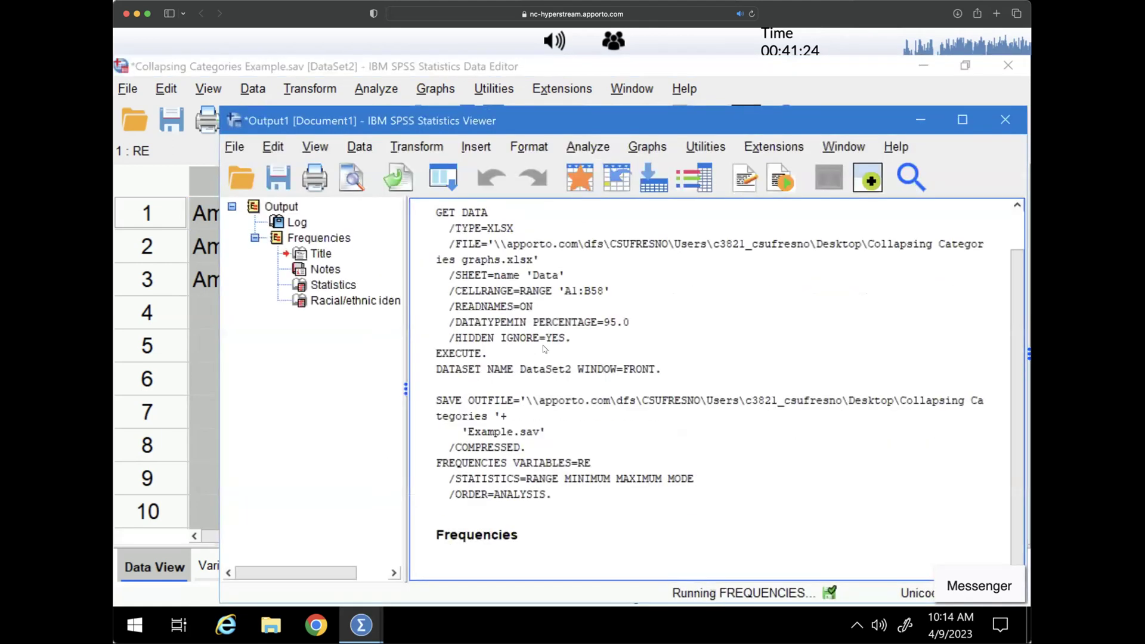
pyautogui.moveTo(1017, 384); pyautogui.dragTo(1014, 463)
pyautogui.click(789, 437)
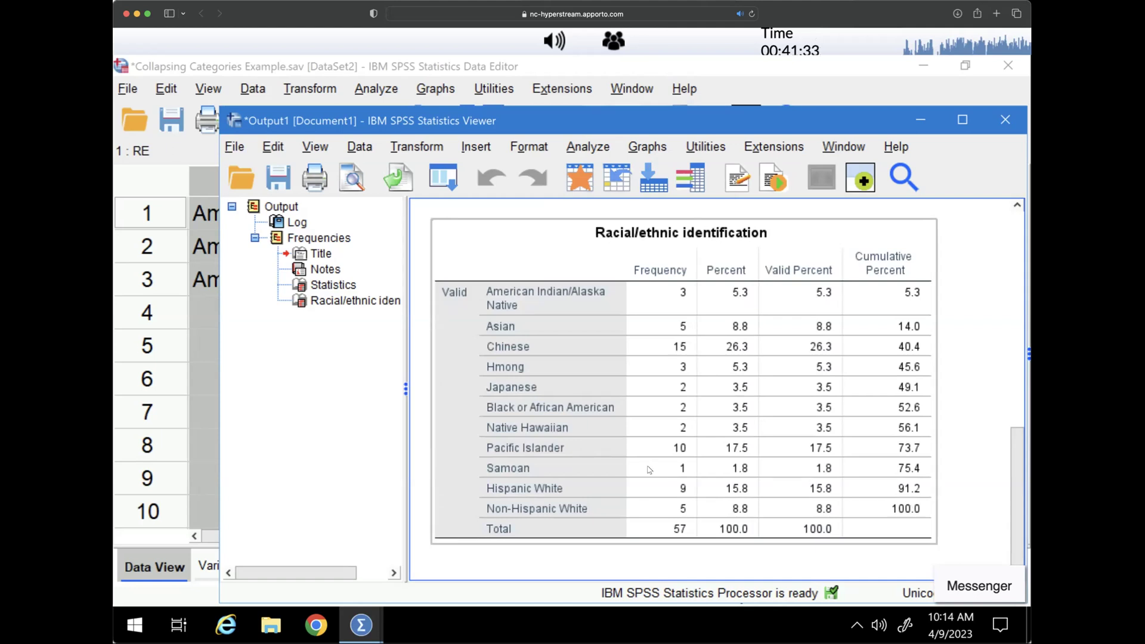
pyautogui.click(921, 119)
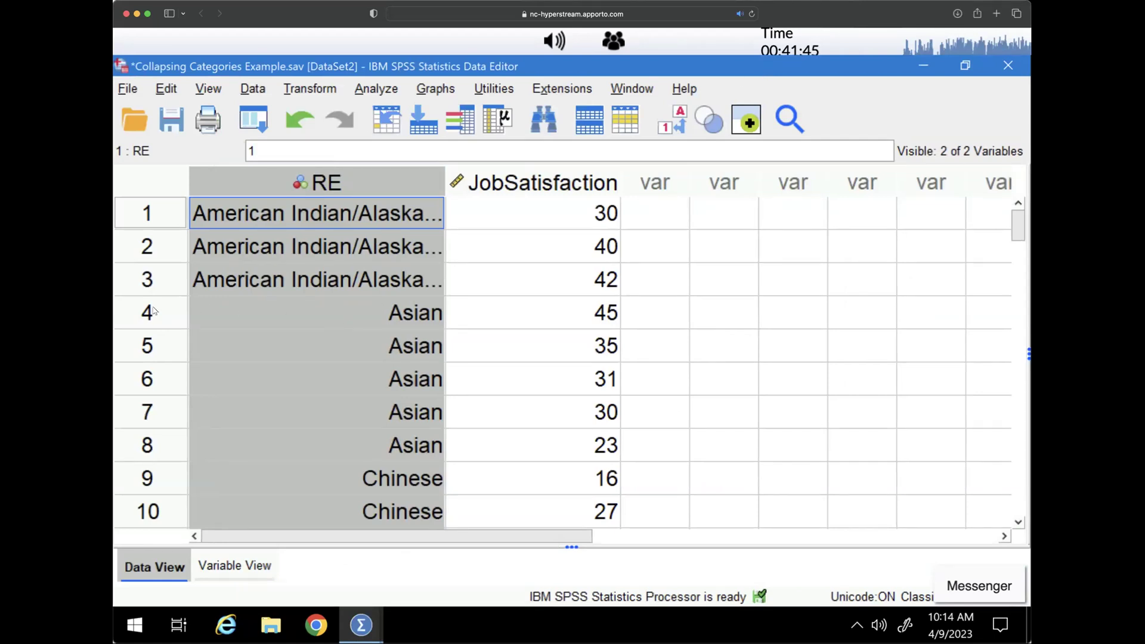
# Step: Look through the cases from row 4 downward to see which RE categories could be combined
pyautogui.click(182, 314)
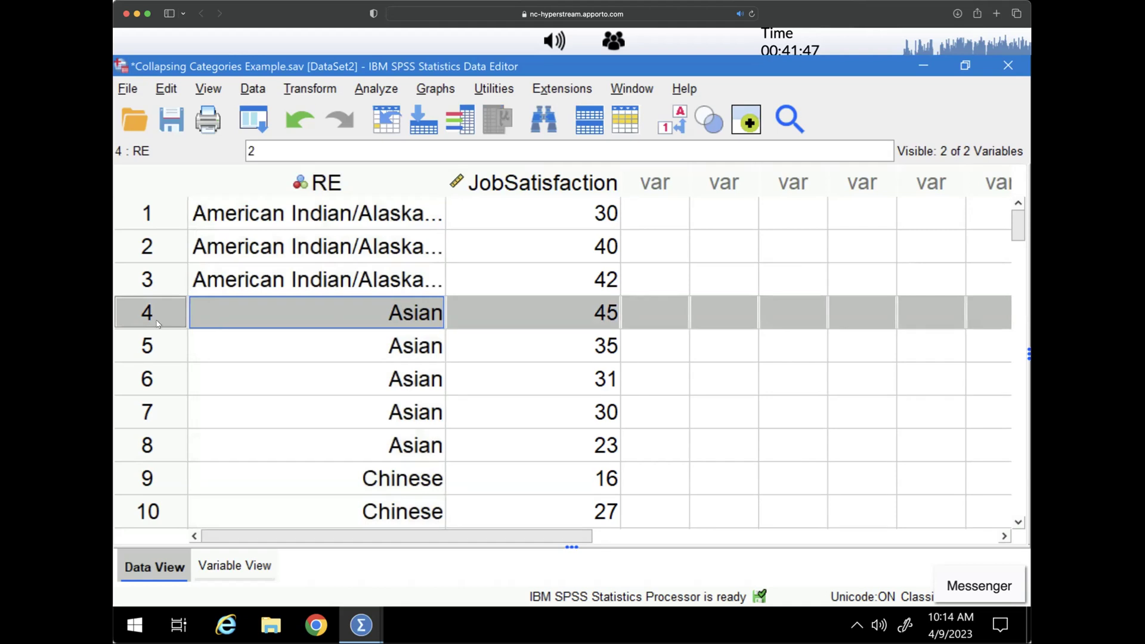
pyautogui.moveTo(1018, 219); pyautogui.dragTo(1016, 303)
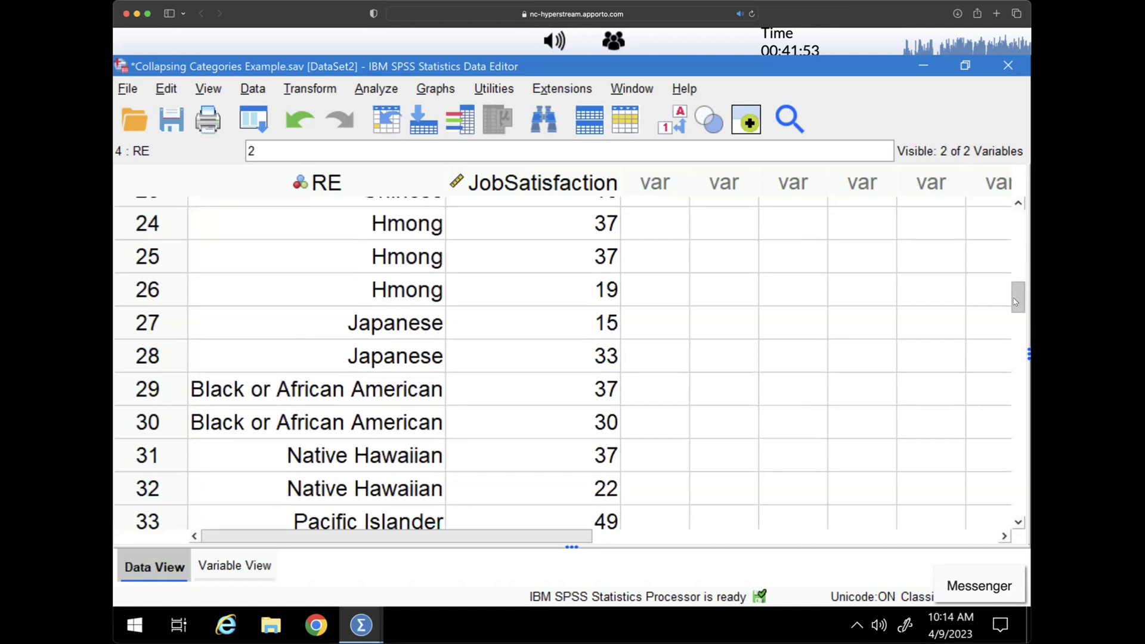
pyautogui.moveTo(1016, 303); pyautogui.dragTo(1003, 225)
pyautogui.scroll(2, 650, 276)
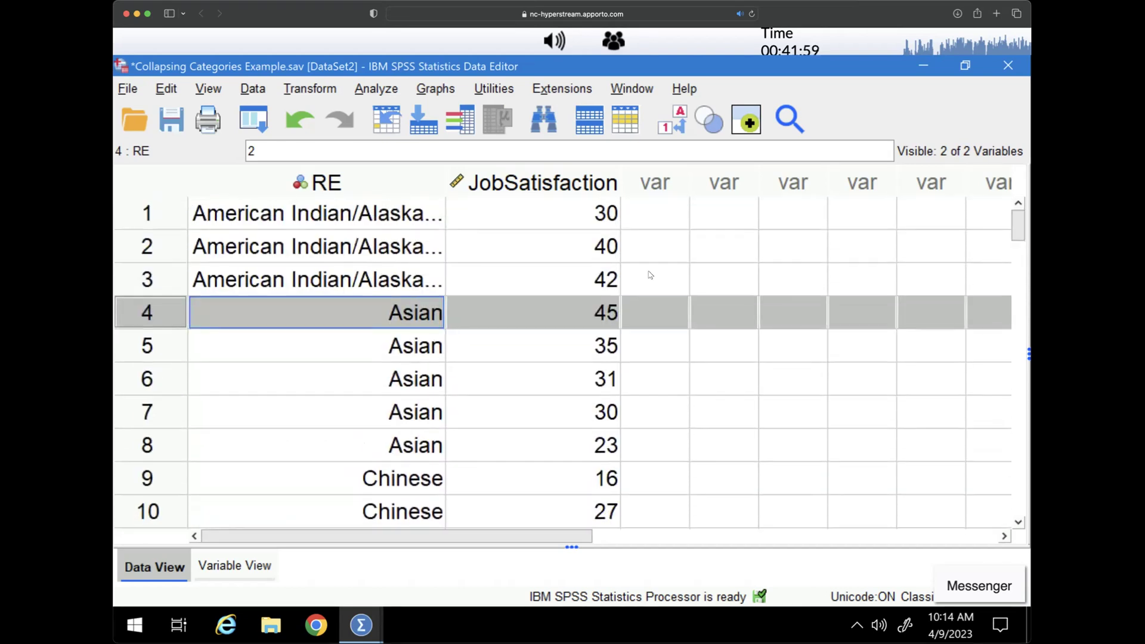
# Step: Define a third variable named RE_Fixed and set its decimals to 0
pyautogui.click(251, 570)
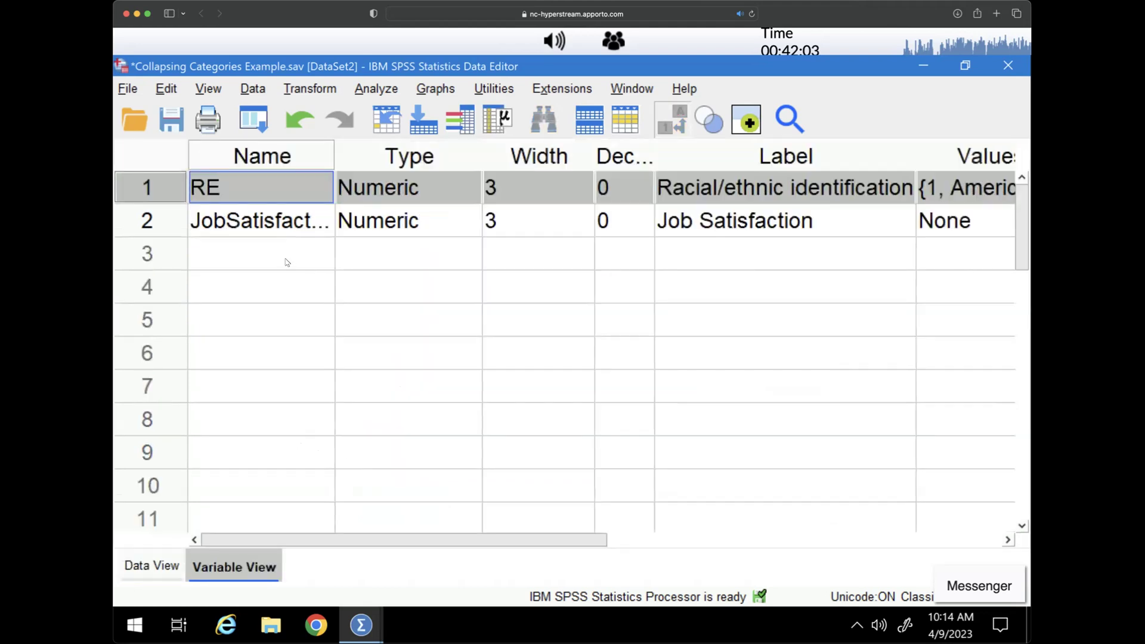
pyautogui.click(258, 250)
pyautogui.write('RE_Fixed')
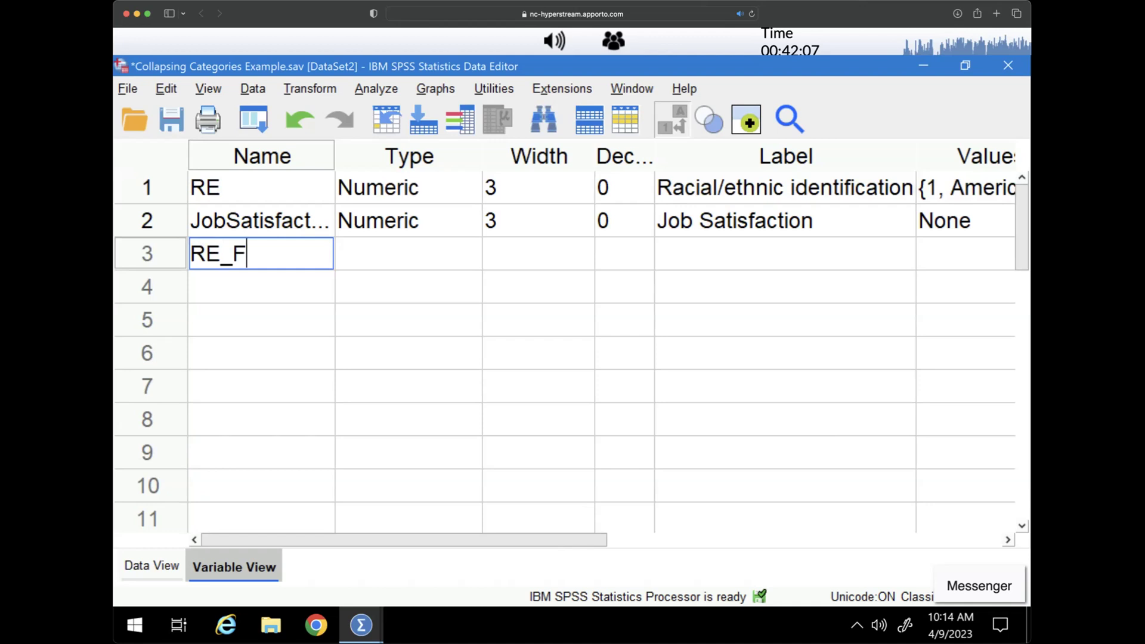
pyautogui.click(272, 291)
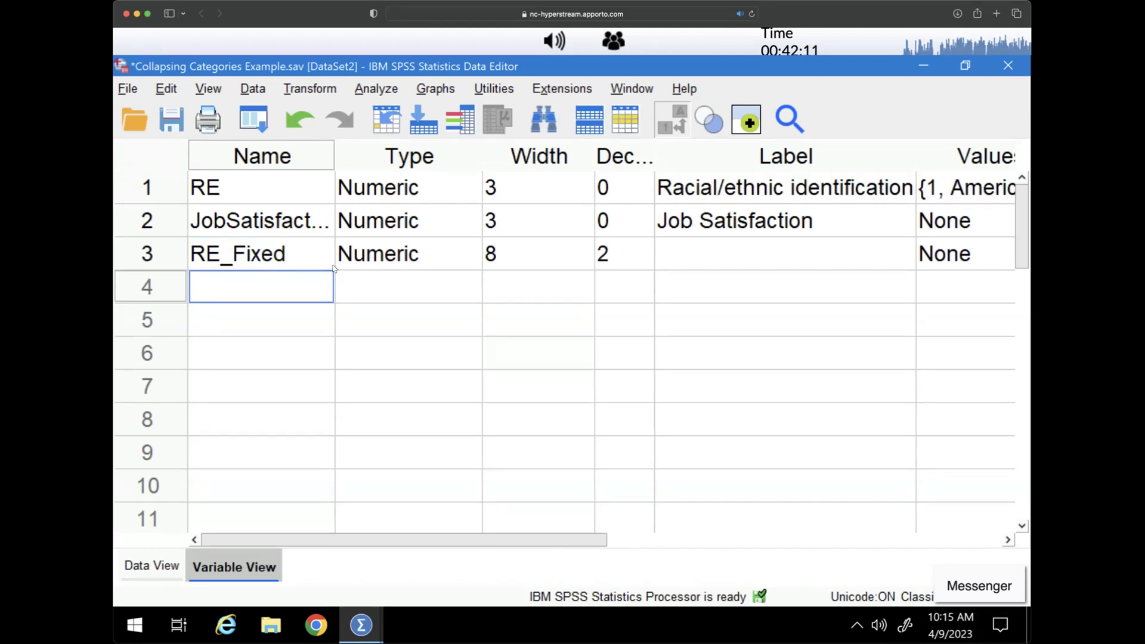
pyautogui.click(644, 259)
pyautogui.click(645, 261)
pyautogui.click(645, 261)
# Step: Label the RE_Fixed variable "New Racial/ethnic identification", reusing the copied label text of the RE variable
pyautogui.click(695, 258)
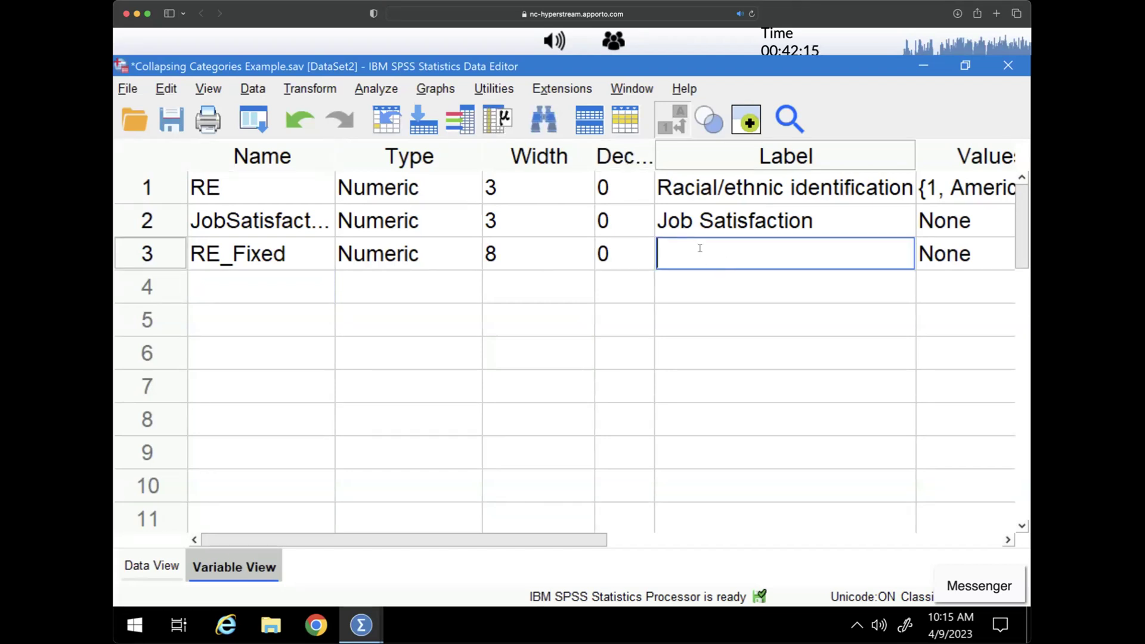
pyautogui.write('New r')
pyautogui.click(746, 187)
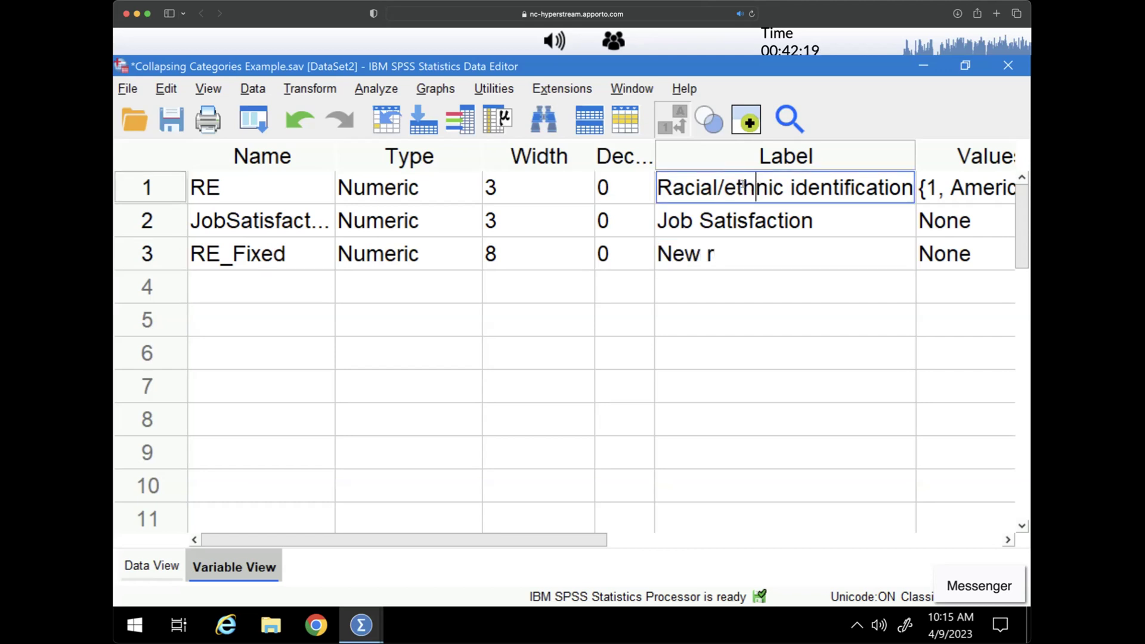
pyautogui.rightClick(746, 187)
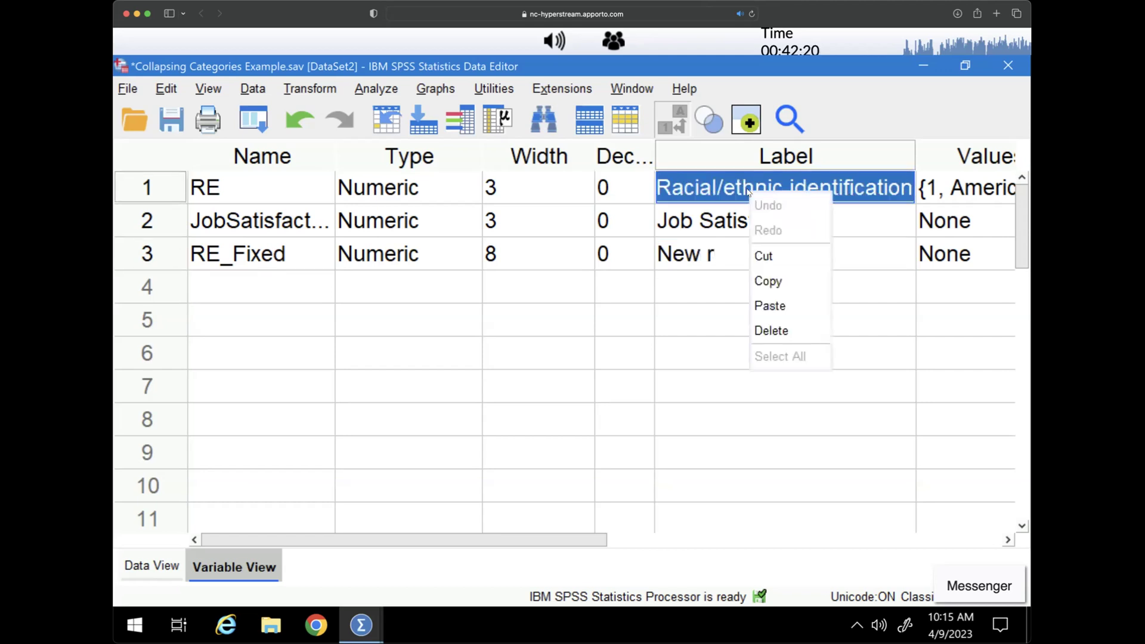
pyautogui.click(769, 282)
pyautogui.click(750, 256)
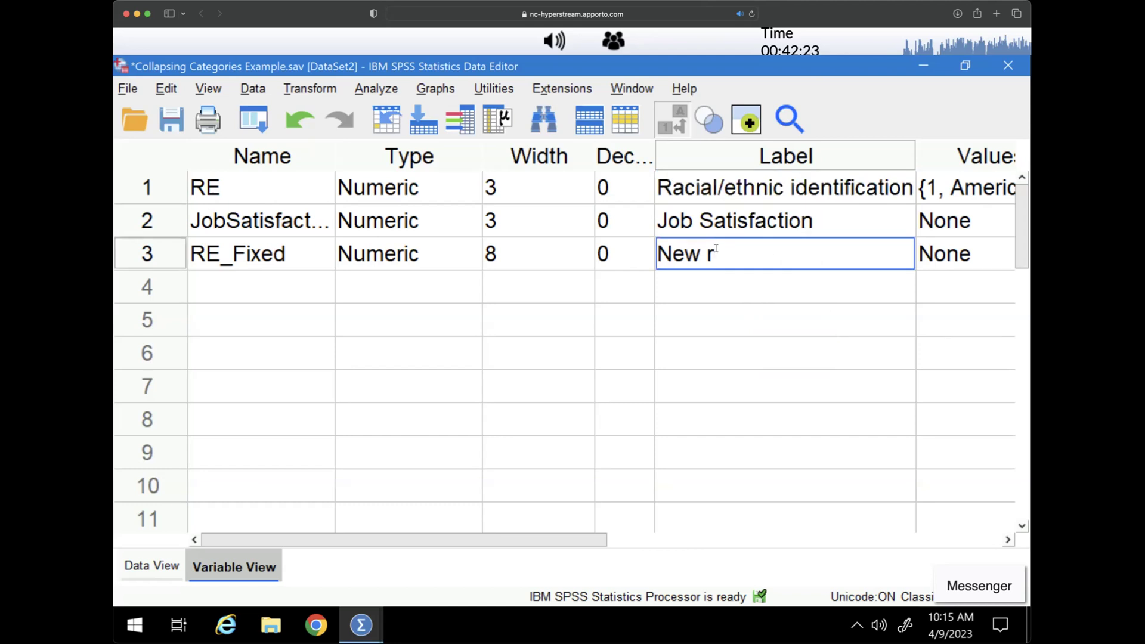
pyautogui.press('BackSpace')
pyautogui.rightClick(720, 255)
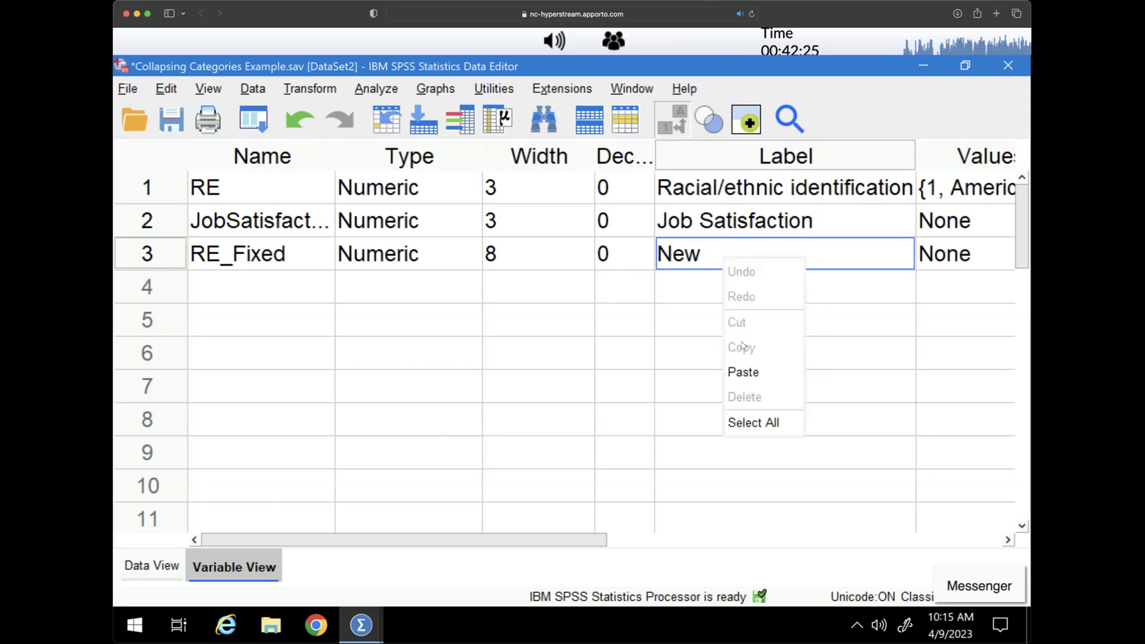
pyautogui.click(750, 371)
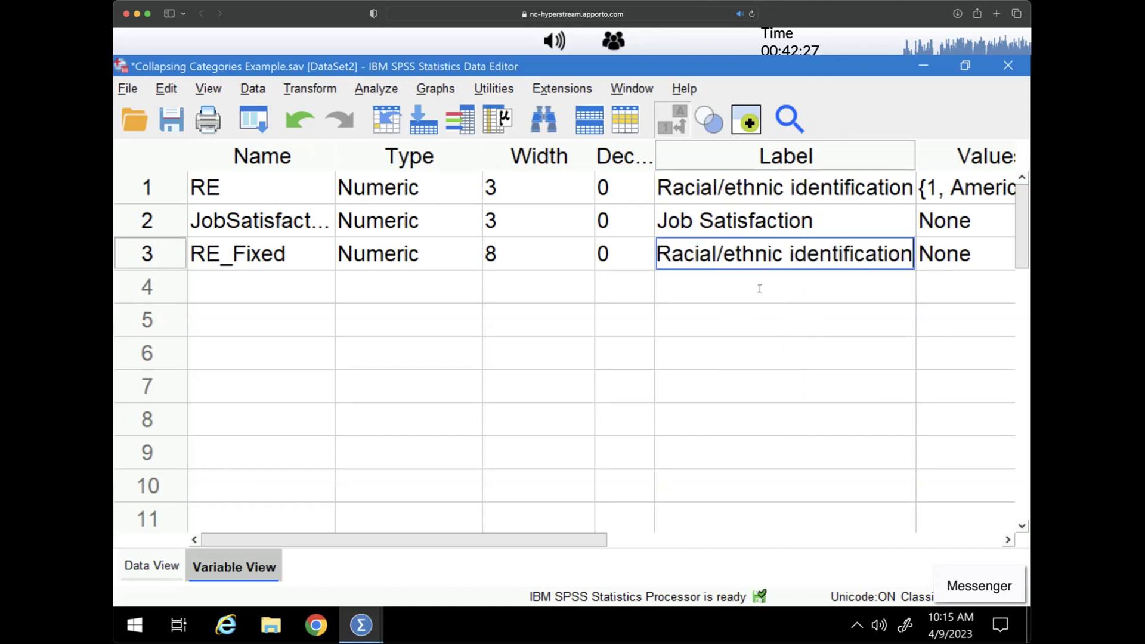
pyautogui.click(760, 289)
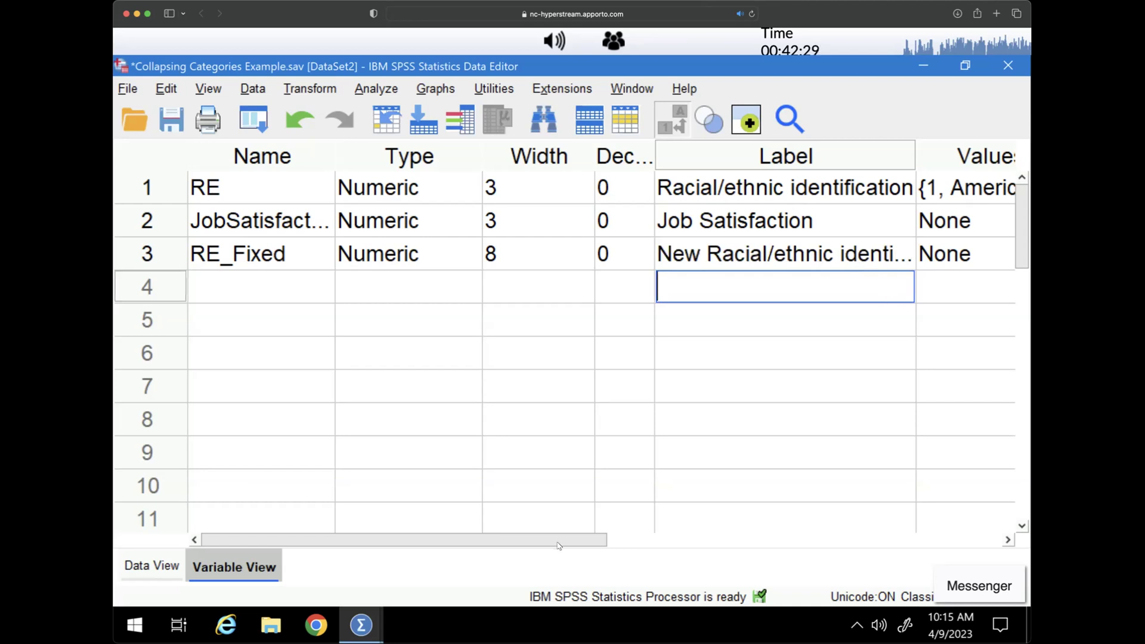
# Step: Open the value labels of RE_Fixed and add the label "American Indian/Alaska Native" for value 1
pyautogui.click(711, 540)
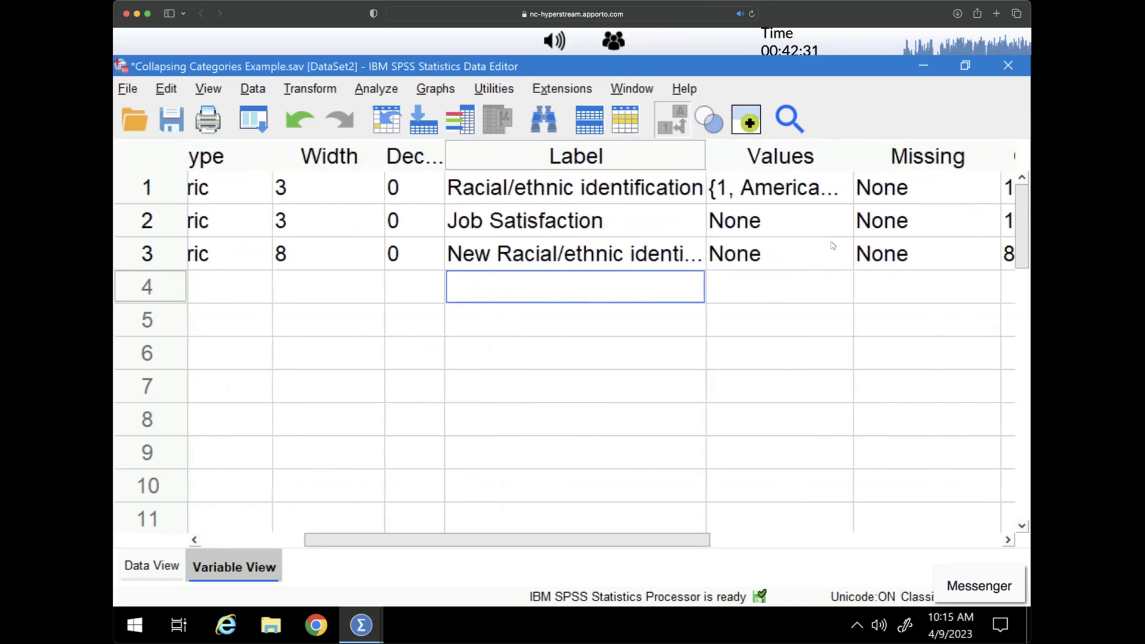
pyautogui.doubleClick(843, 258)
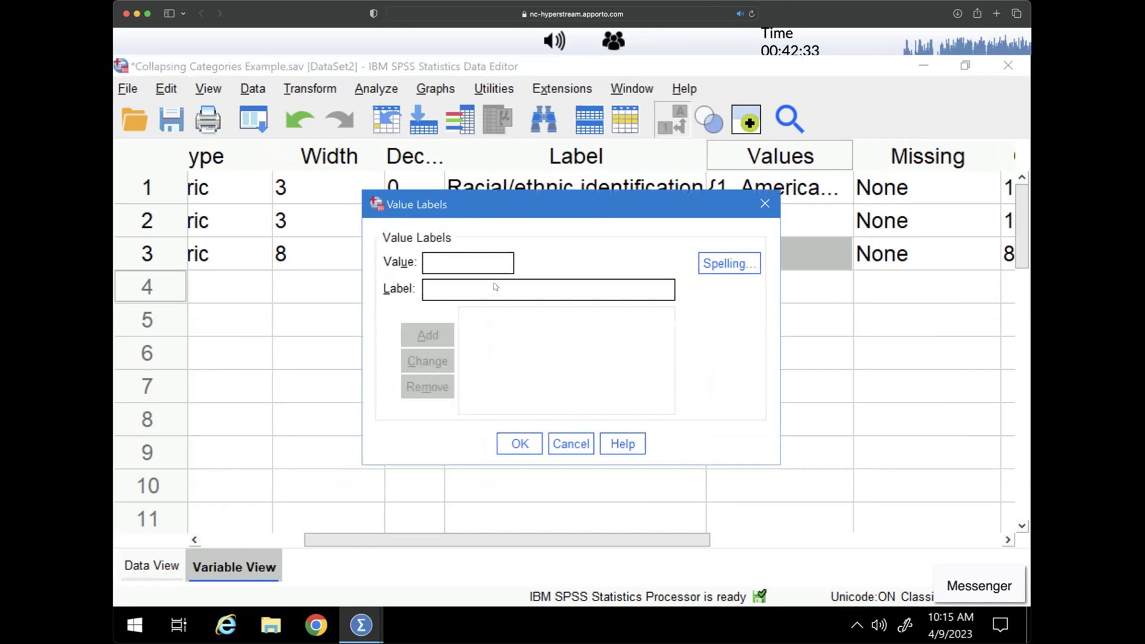
pyautogui.write('1')
pyautogui.press('Tab')
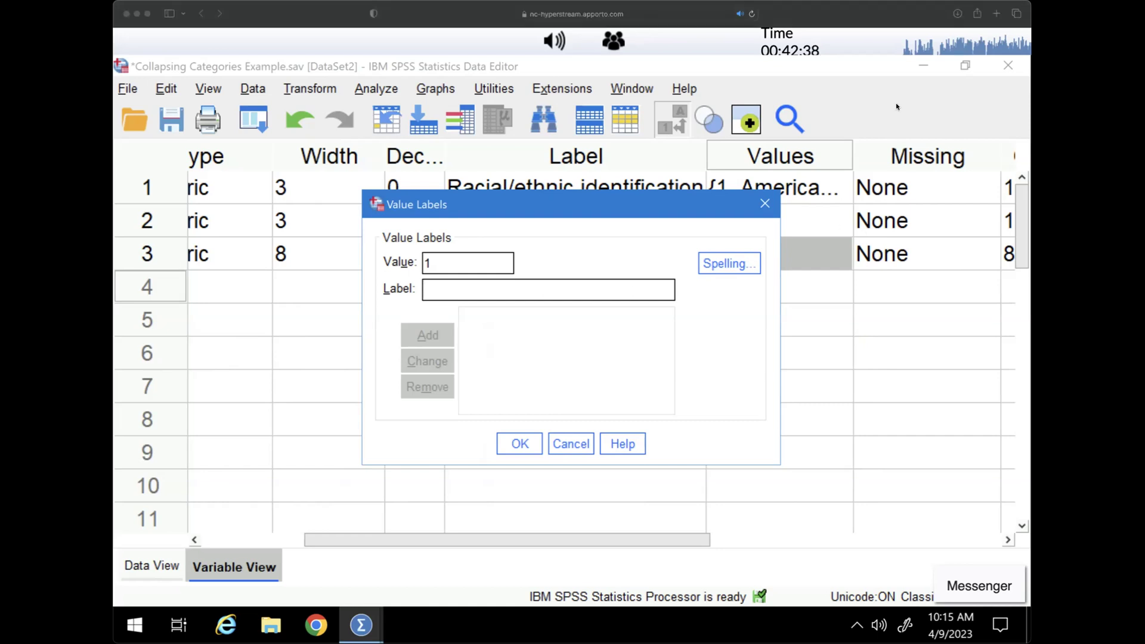
pyautogui.click(496, 243)
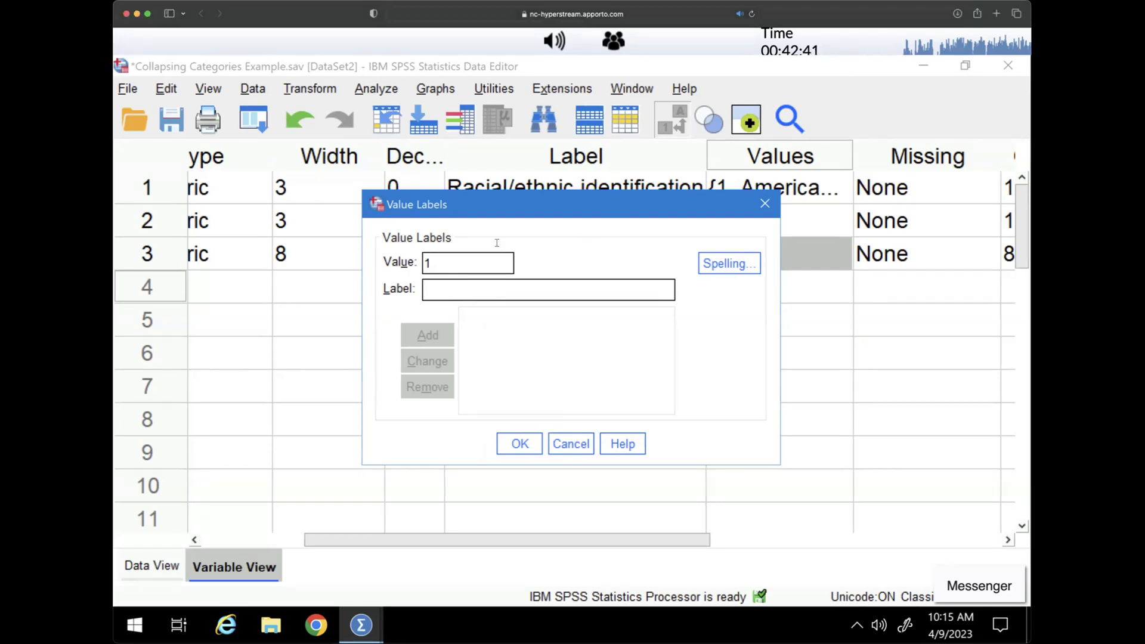
pyautogui.write('Am')
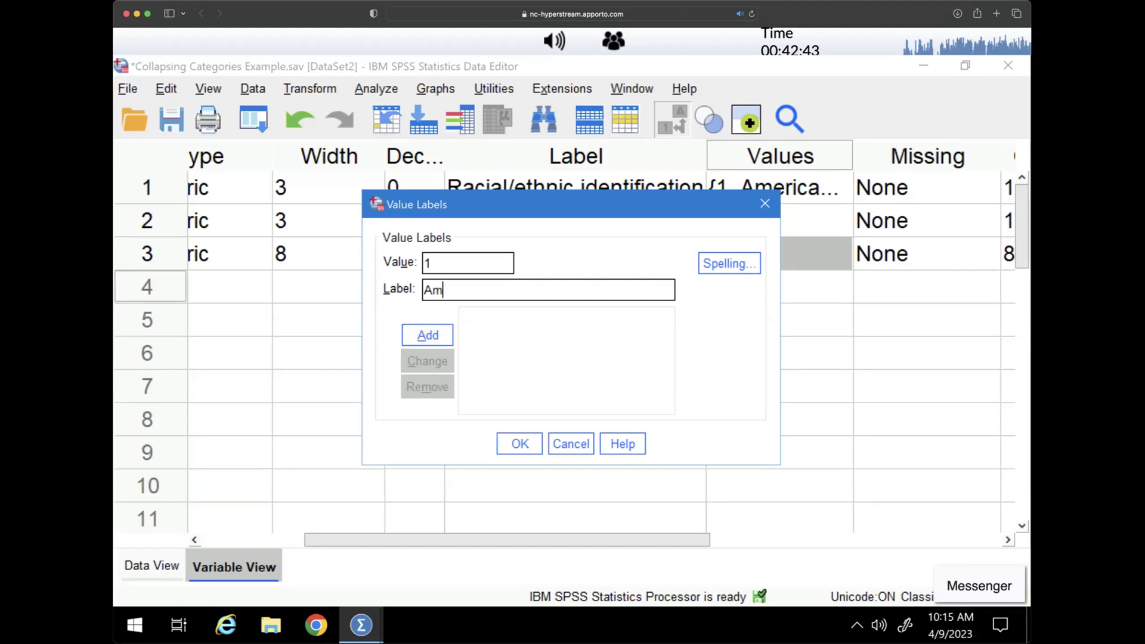
pyautogui.write('erican Indian/Alak')
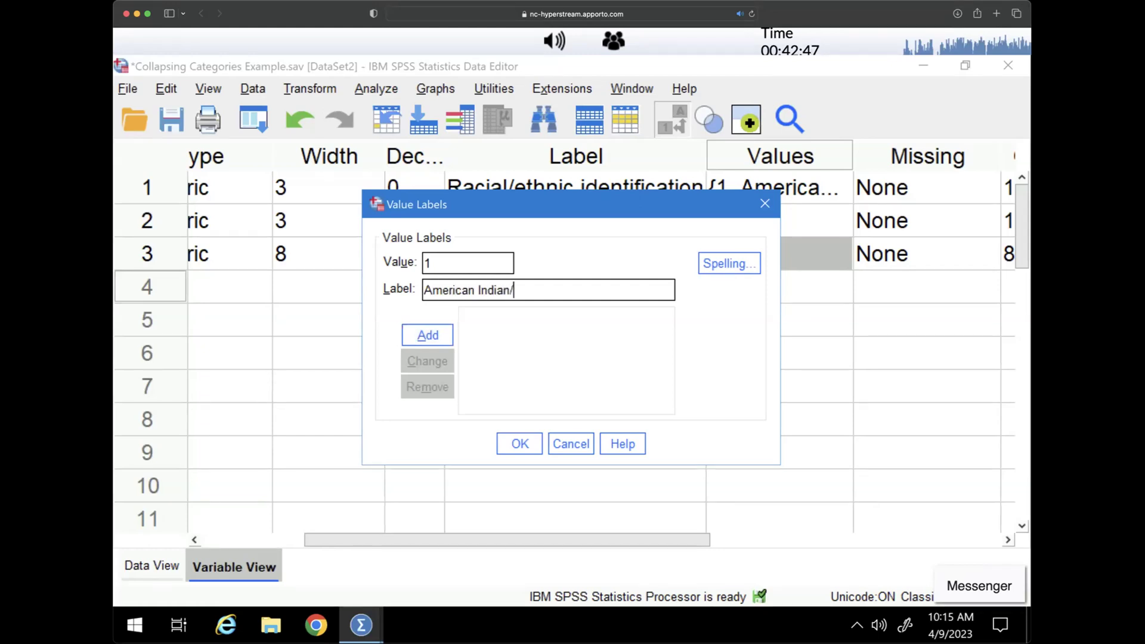
pyautogui.press('BackSpace')
pyautogui.write('ska nativ')
pyautogui.press('BackSpace')
pyautogui.press('BackSpace')
pyautogui.press('BackSpace')
pyautogui.press('BackSpace')
pyautogui.press('BackSpace')
pyautogui.write('Native')
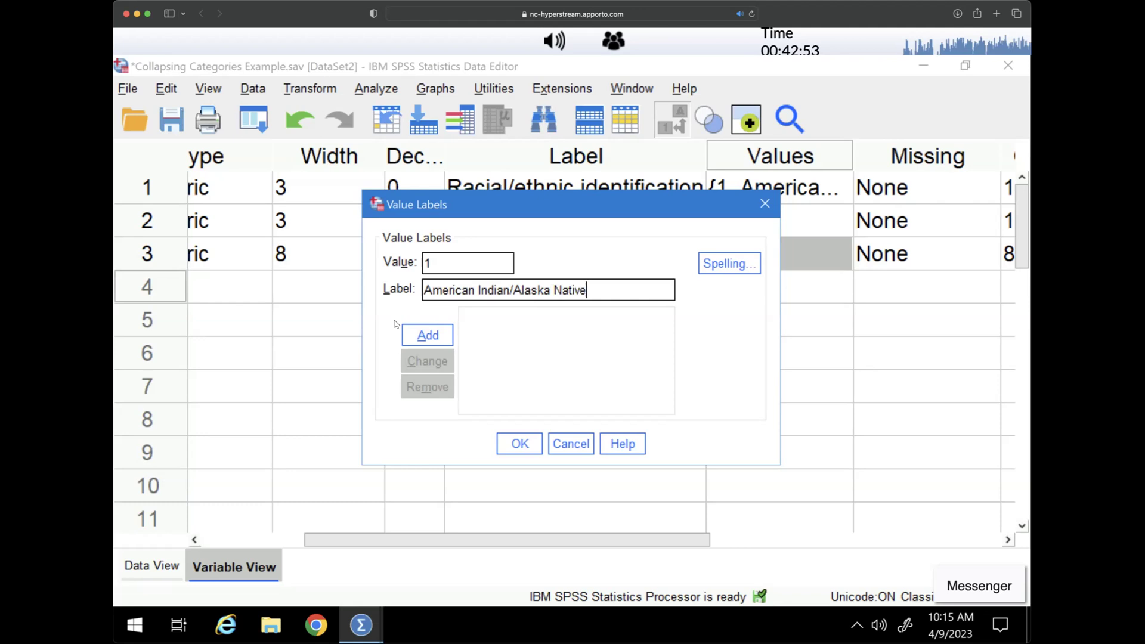
pyautogui.click(421, 335)
# Step: Add the value label "Asian" for value 2 of RE_Fixed
pyautogui.write('2')
pyautogui.press('Tab')
pyautogui.write('Asian')
pyautogui.press('Return')
# Step: Add the value label "Black or African American" for value 3 of RE_Fixed
pyautogui.write('3')
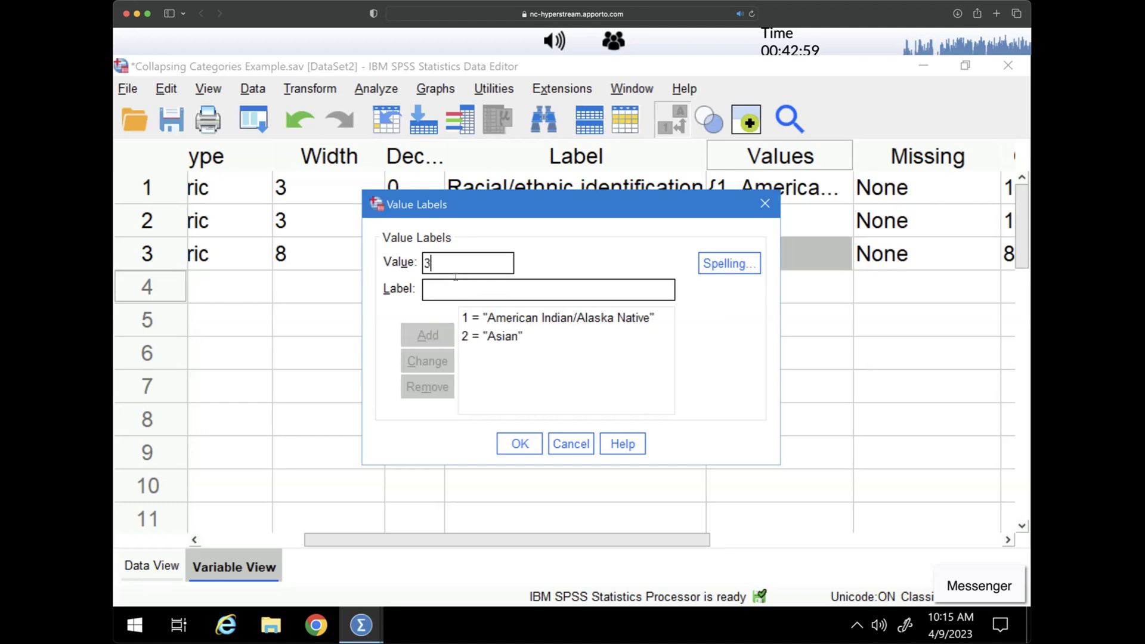
pyautogui.press('Tab')
pyautogui.write('Black or Africa')
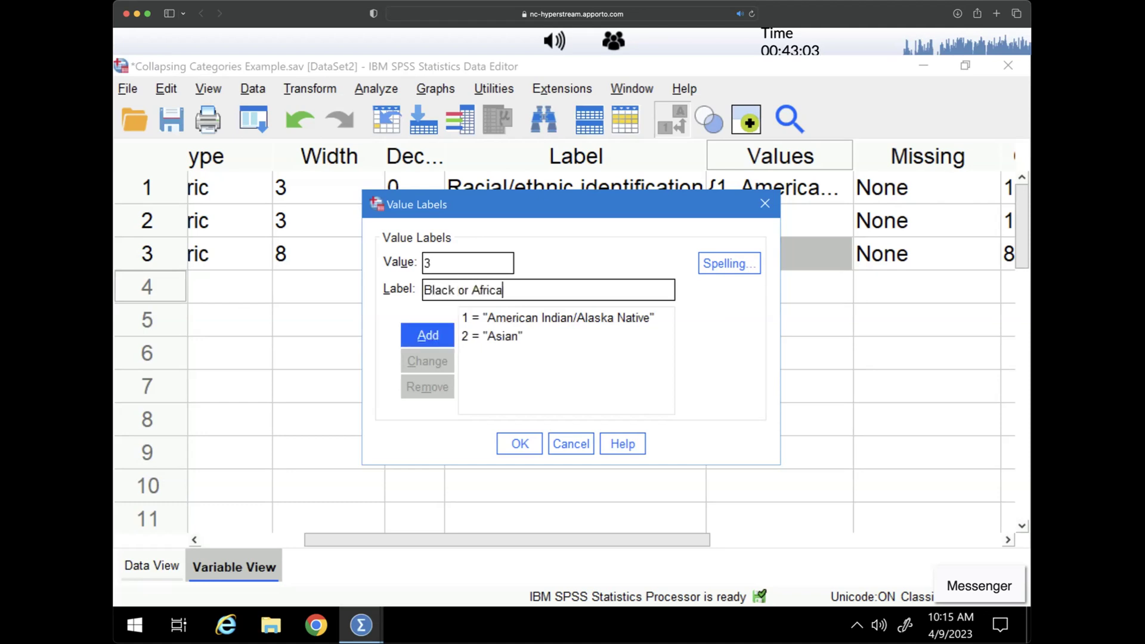
pyautogui.write('n Ameruca')
pyautogui.press('BackSpace')
pyautogui.press('BackSpace')
pyautogui.press('BackSpace')
pyautogui.write('ican')
pyautogui.click(431, 334)
# Step: Add the value label "Native Hawaiian/Pacific Islander" for value 4 of RE_Fixed
pyautogui.write('4')
pyautogui.press('Tab')
pyautogui.write('N')
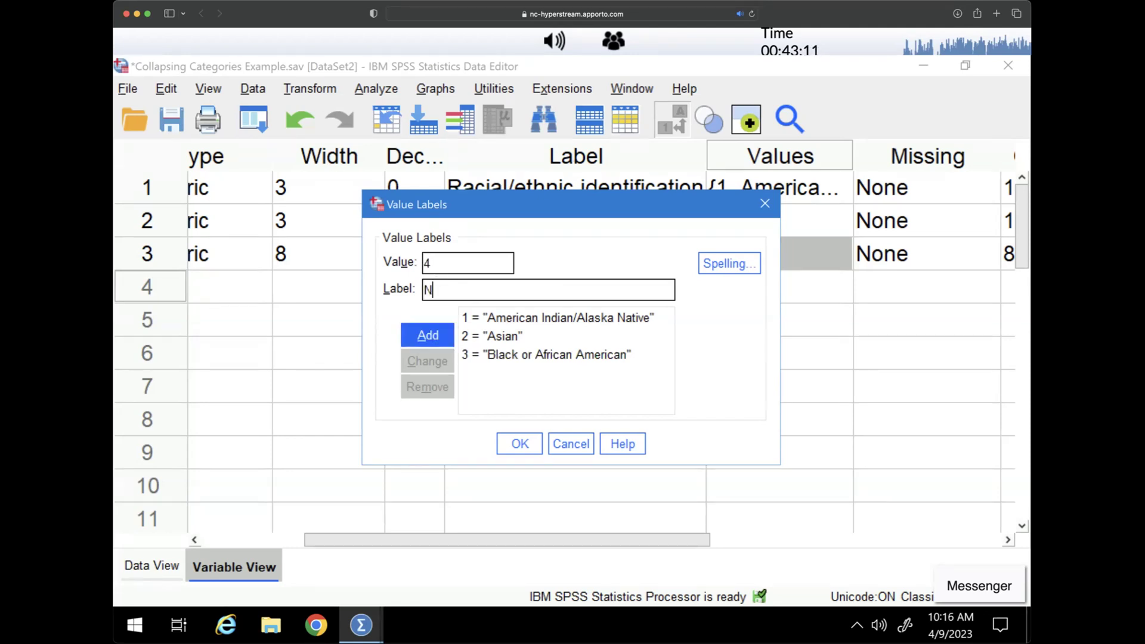
pyautogui.write('ative Hawaiian')
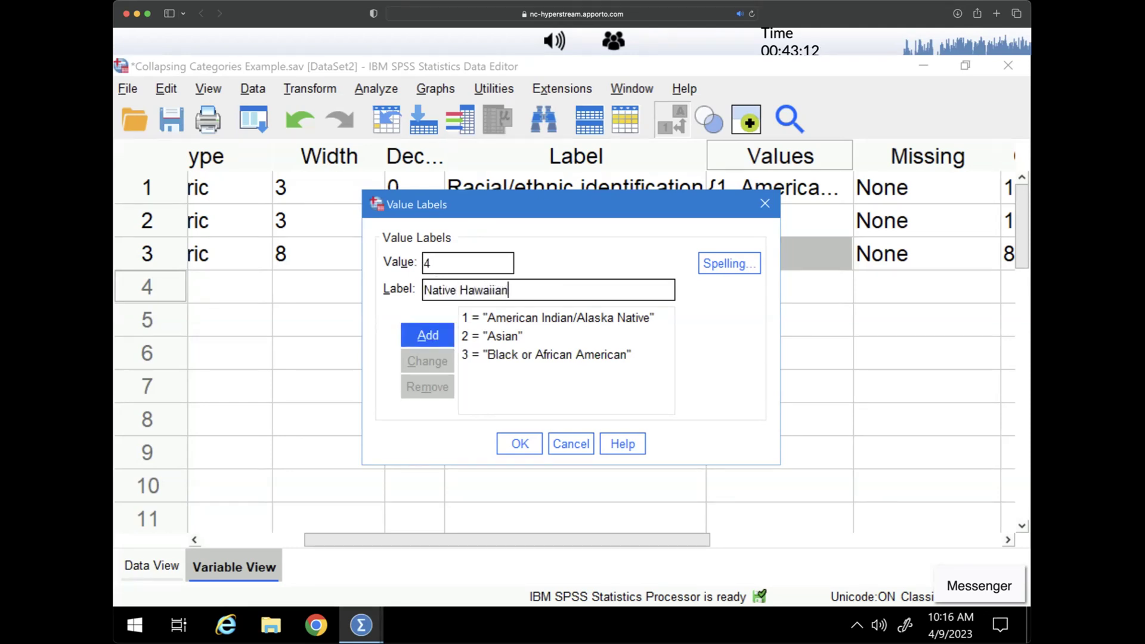
pyautogui.write('/Pacific Islander')
pyautogui.click(432, 338)
# Step: Add the value label "Hispanic White" for value 5 of RE_Fixed
pyautogui.write('5')
pyautogui.click(438, 291)
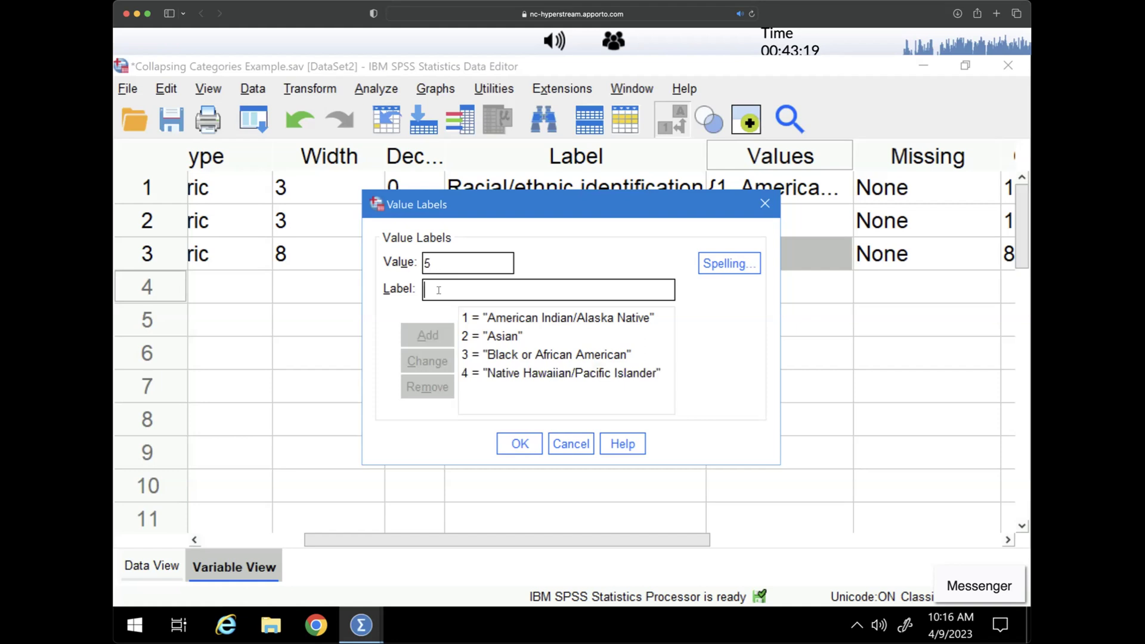
pyautogui.write('His')
pyautogui.press('BackSpace')
pyautogui.press('BackSpace')
pyautogui.write('ispanic WW')
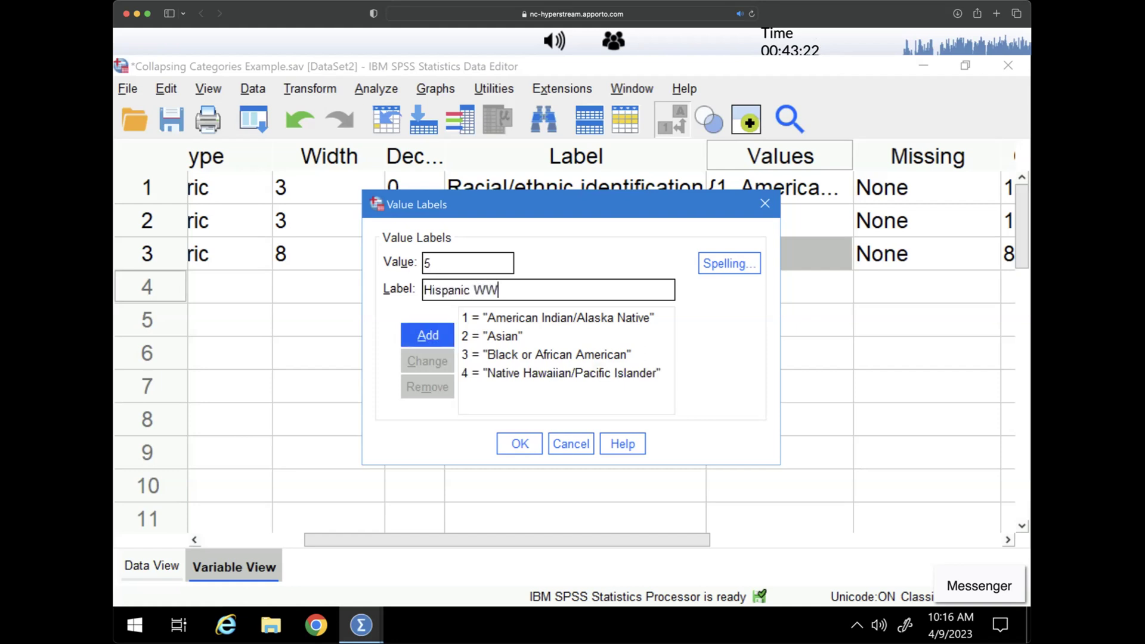
pyautogui.press('BackSpace')
pyautogui.write('hite')
pyautogui.click(428, 335)
# Step: Add the value label "Non-Hispanic White" for value 6 and apply the value labels to RE_Fixed
pyautogui.write('6Non-Hipsa')
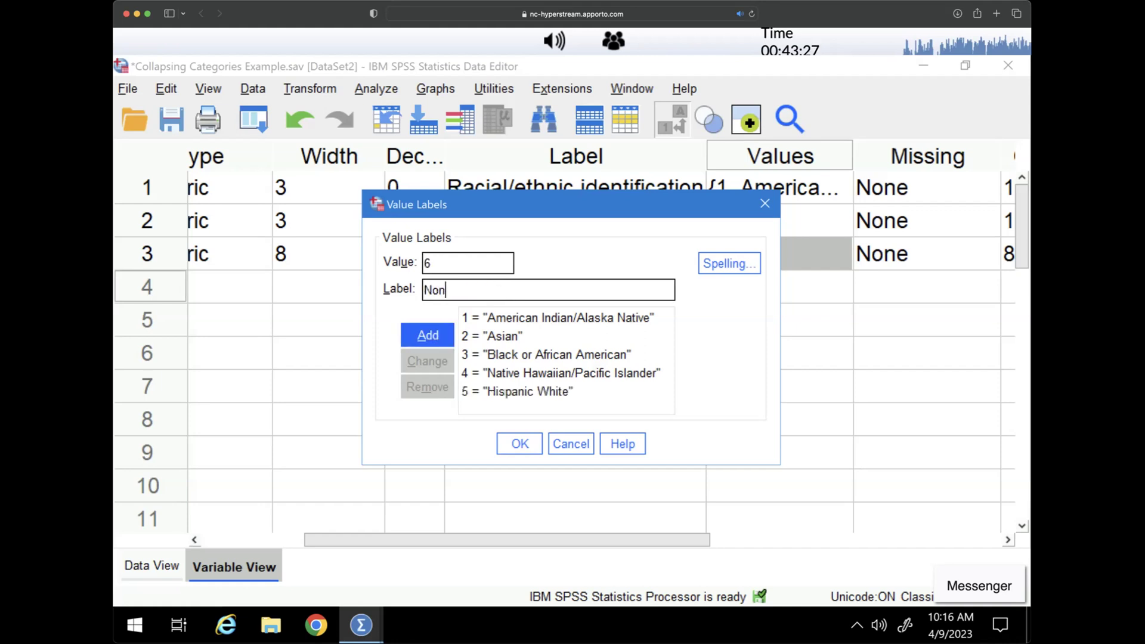
pyautogui.press('BackSpace')
pyautogui.press('BackSpace')
pyautogui.press('BackSpace')
pyautogui.write('spanic White')
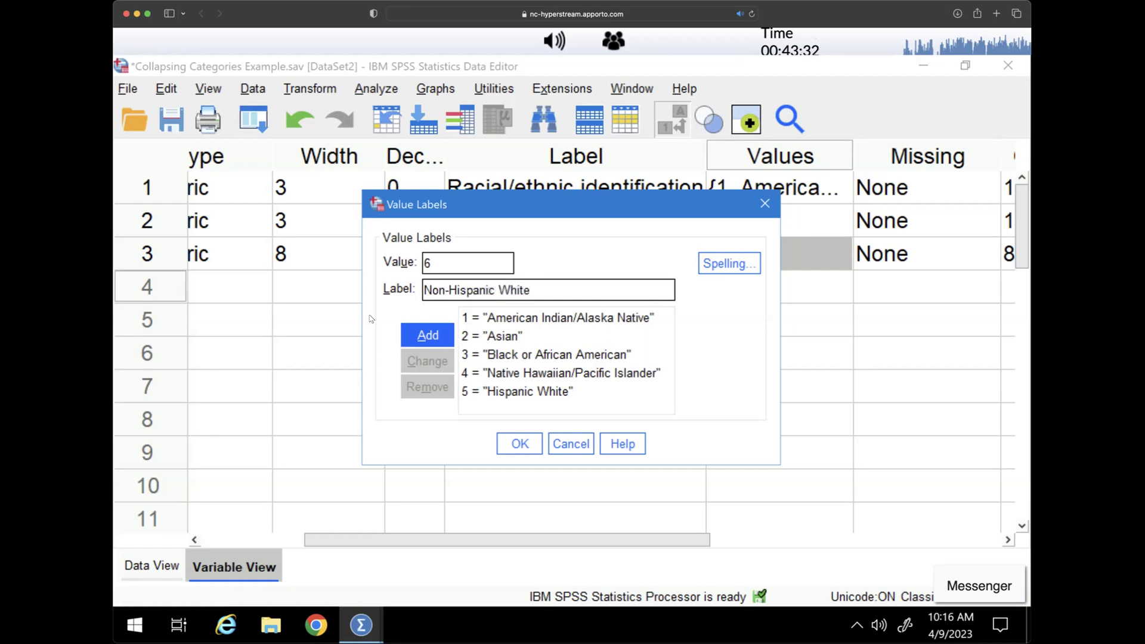
pyautogui.click(421, 334)
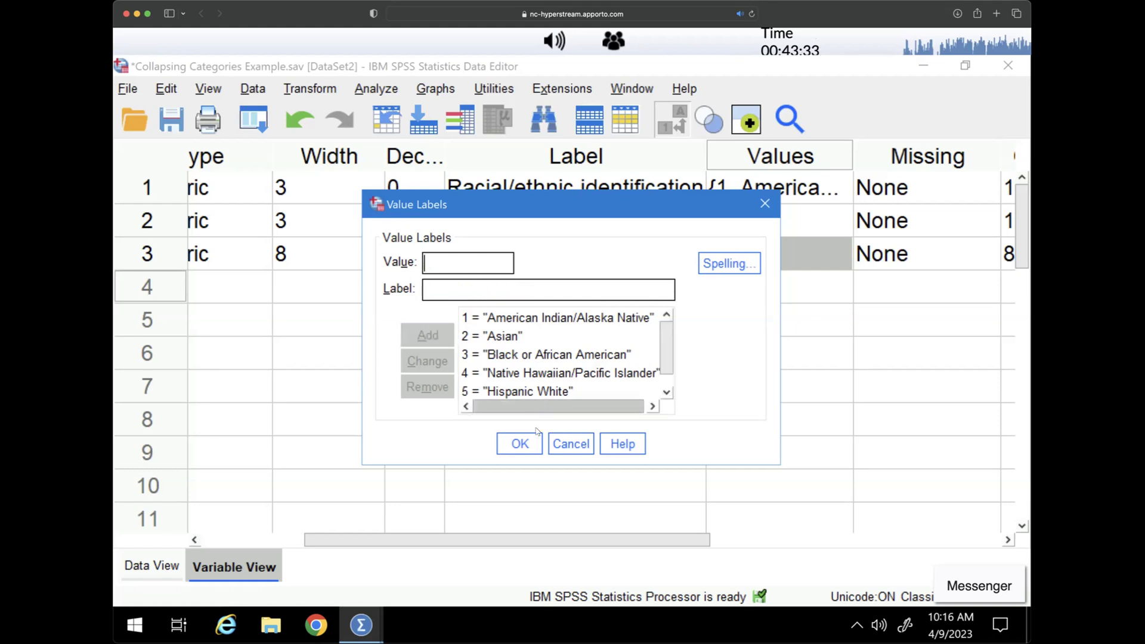
pyautogui.scroll(-1, 656, 370)
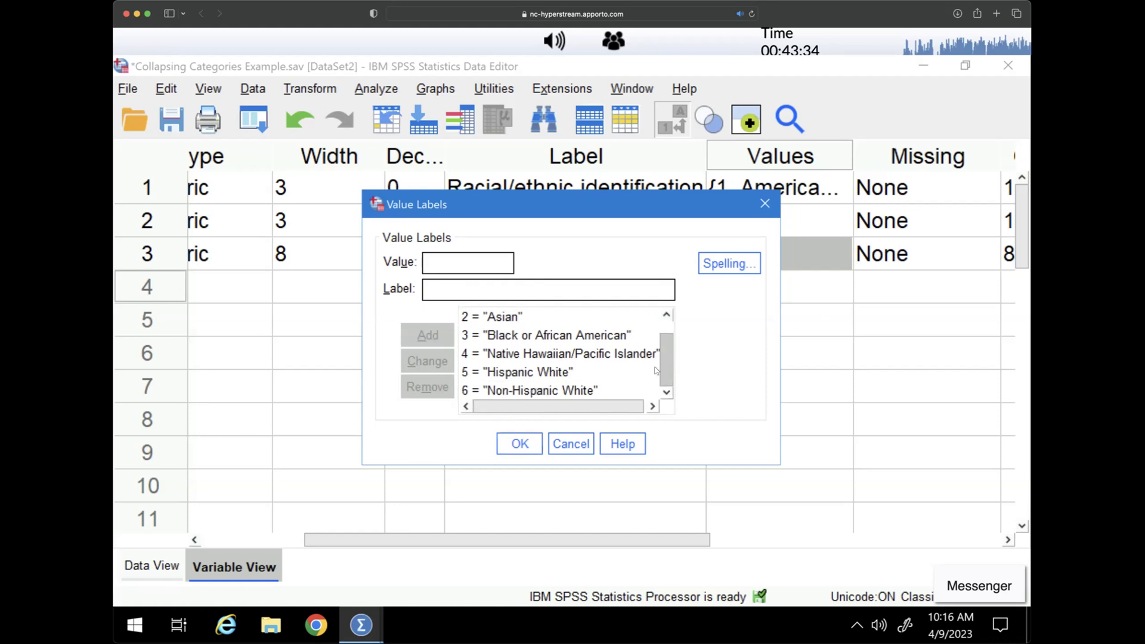
pyautogui.click(519, 444)
# Step: Reopen the value labels of RE_Fixed, review the whole list of categories, and close it without changes
pyautogui.click(835, 256)
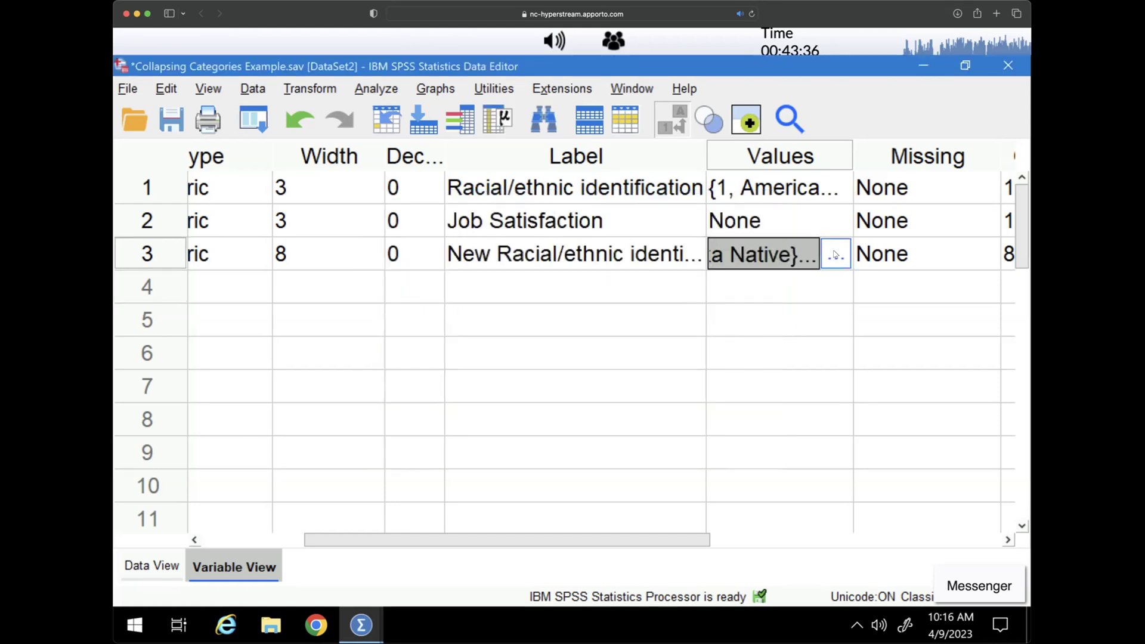
pyautogui.click(838, 246)
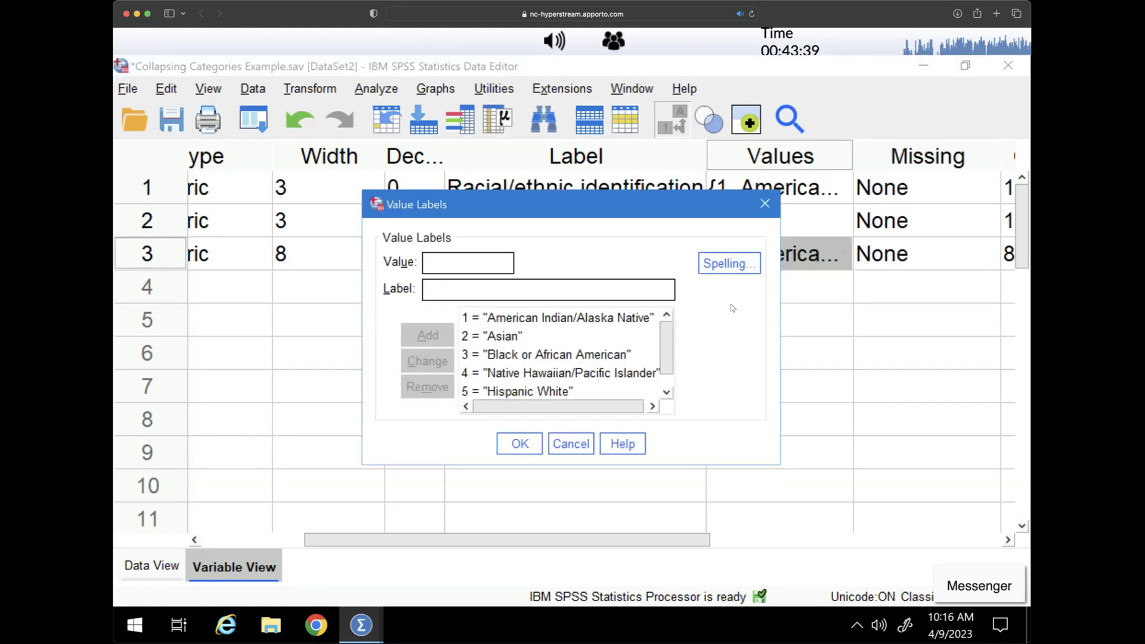
pyautogui.moveTo(666, 351); pyautogui.dragTo(668, 373)
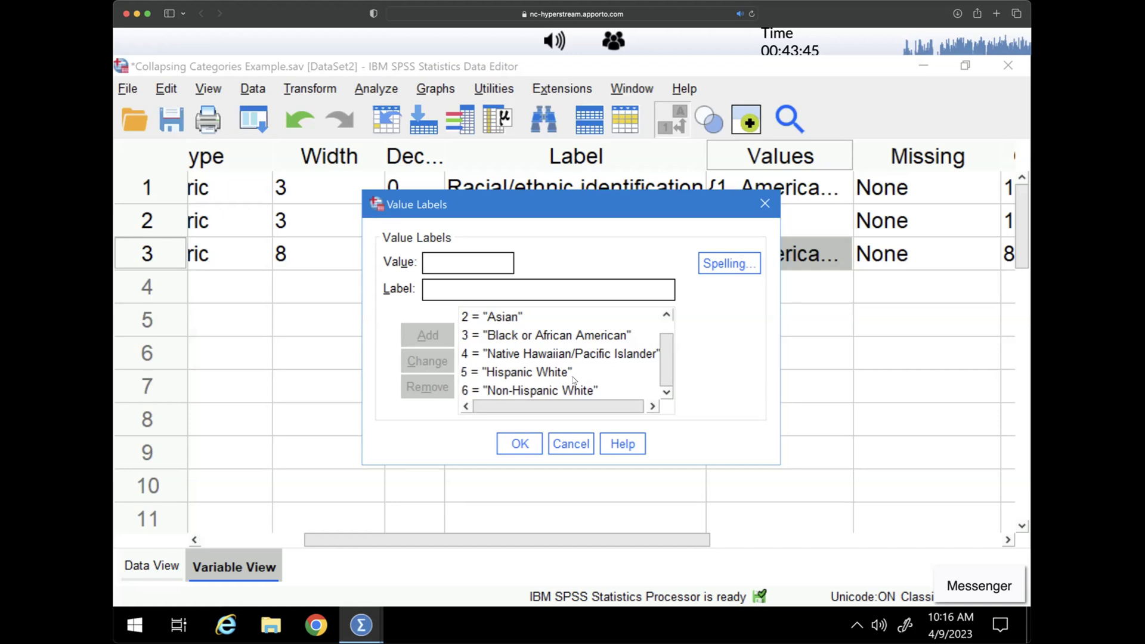
pyautogui.click(571, 444)
pyautogui.moveTo(565, 541); pyautogui.dragTo(455, 543)
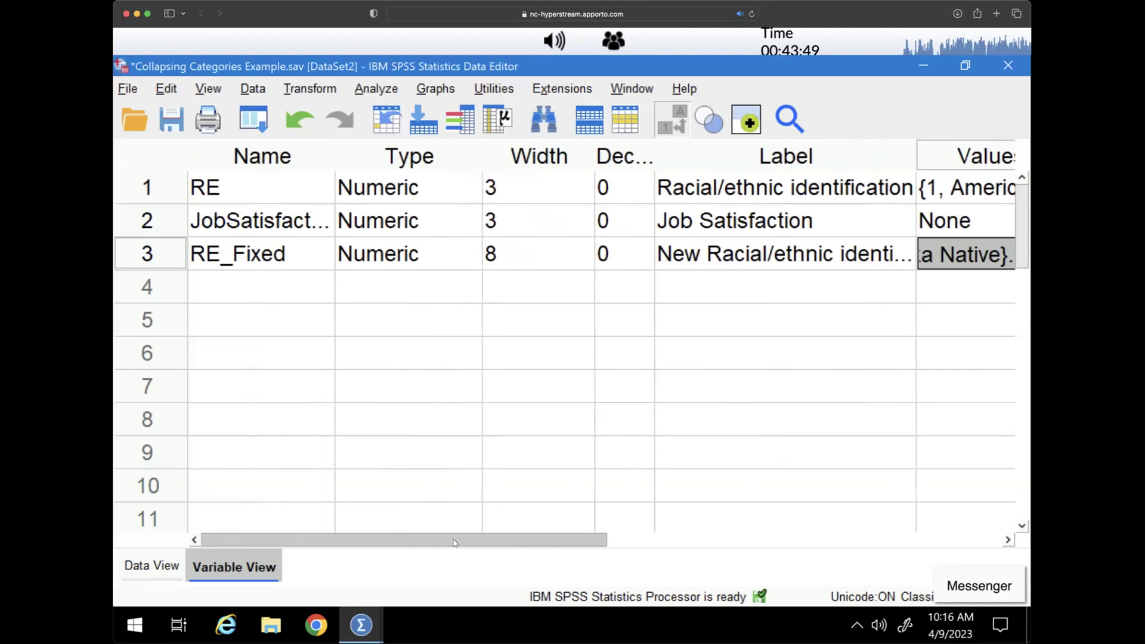
pyautogui.click(156, 188)
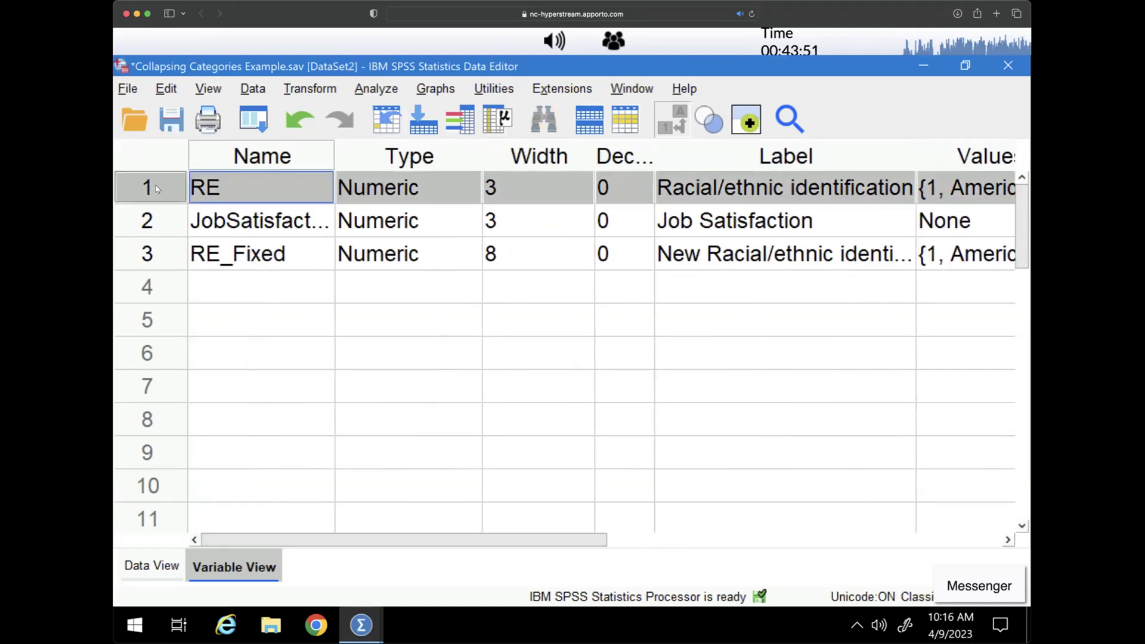
pyautogui.click(168, 257)
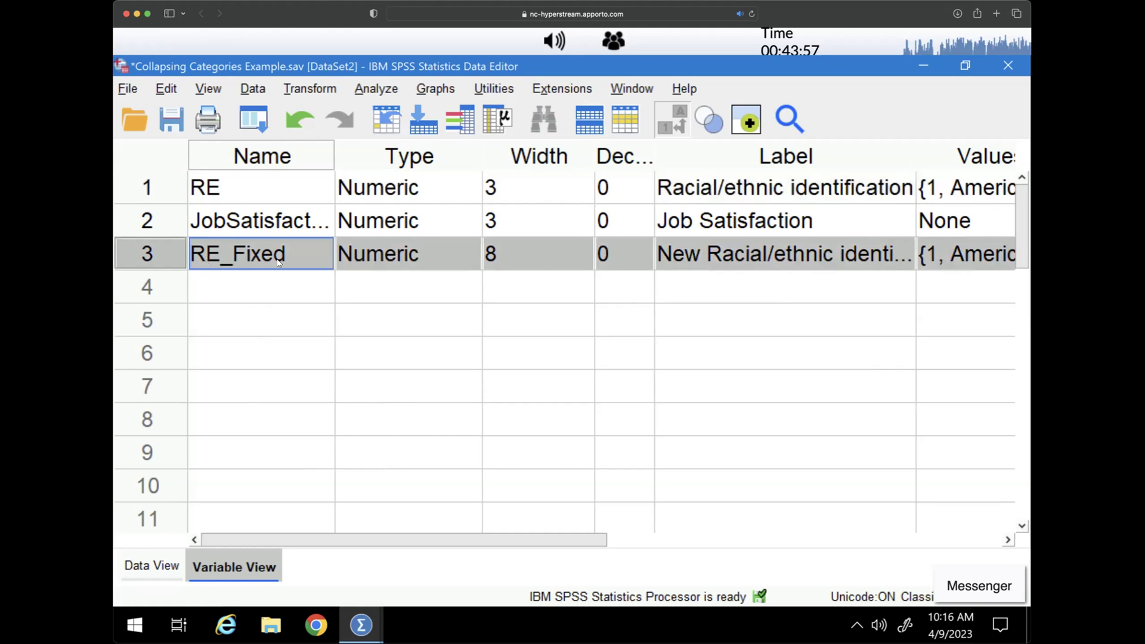
pyautogui.click(305, 91)
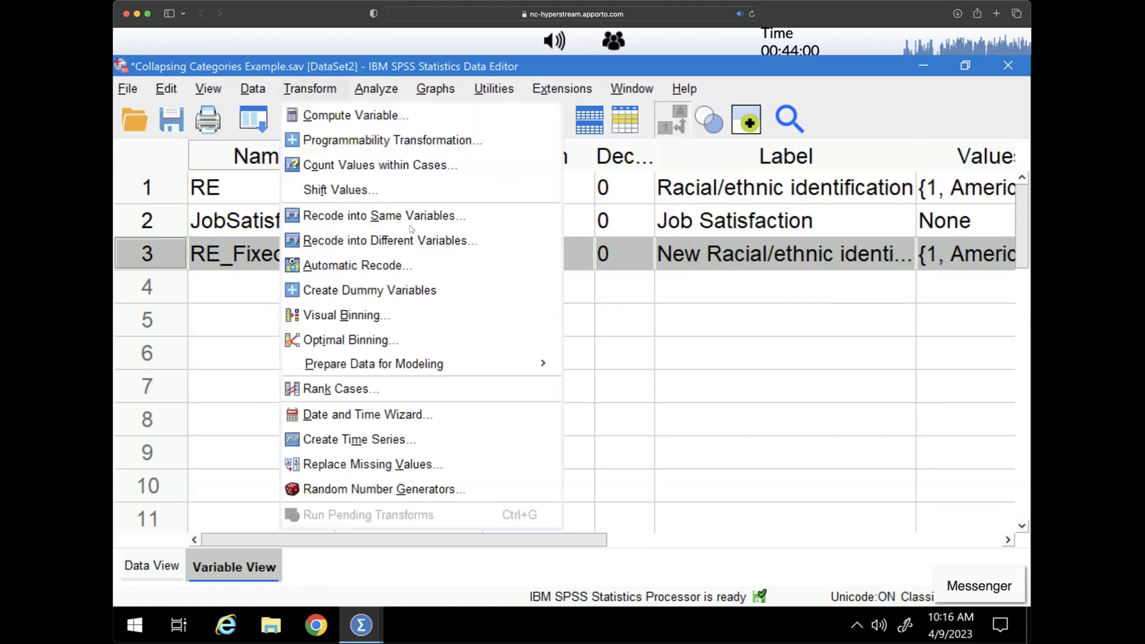
pyautogui.click(374, 241)
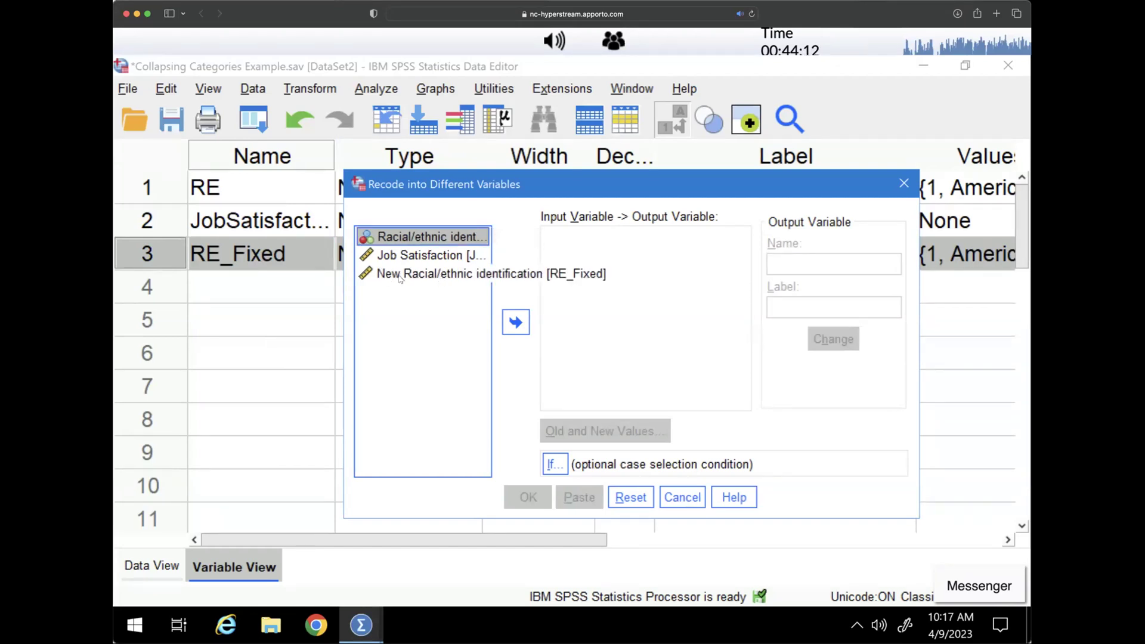
pyautogui.click(683, 498)
# Step: Set the measurement level of RE_Fixed to Nominal
pyautogui.moveTo(280, 539); pyautogui.dragTo(673, 540)
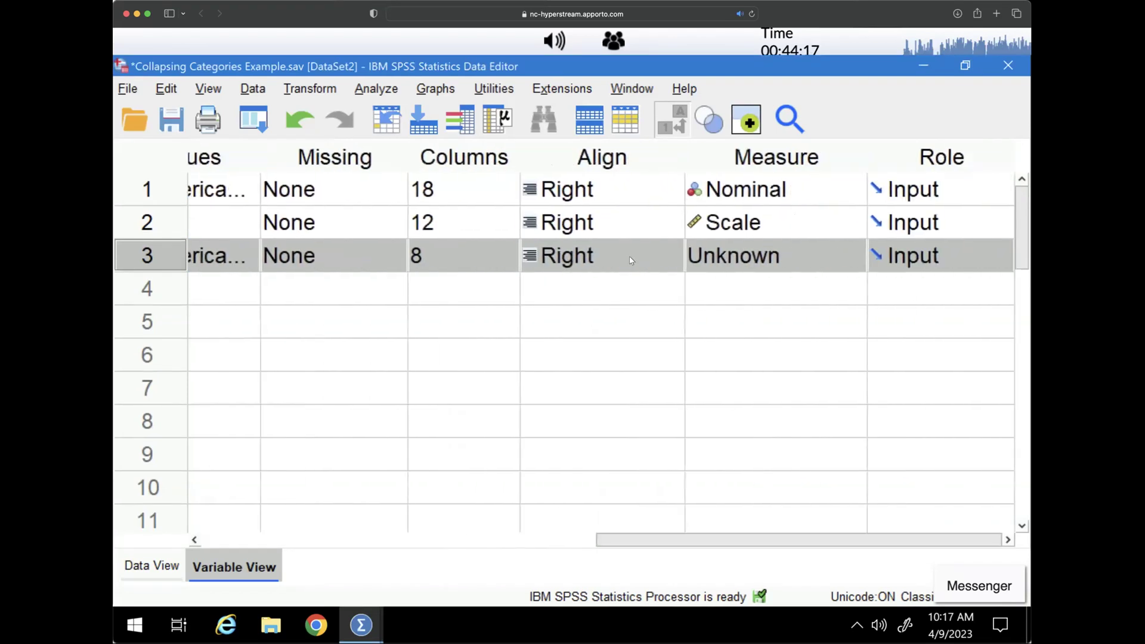
pyautogui.click(852, 255)
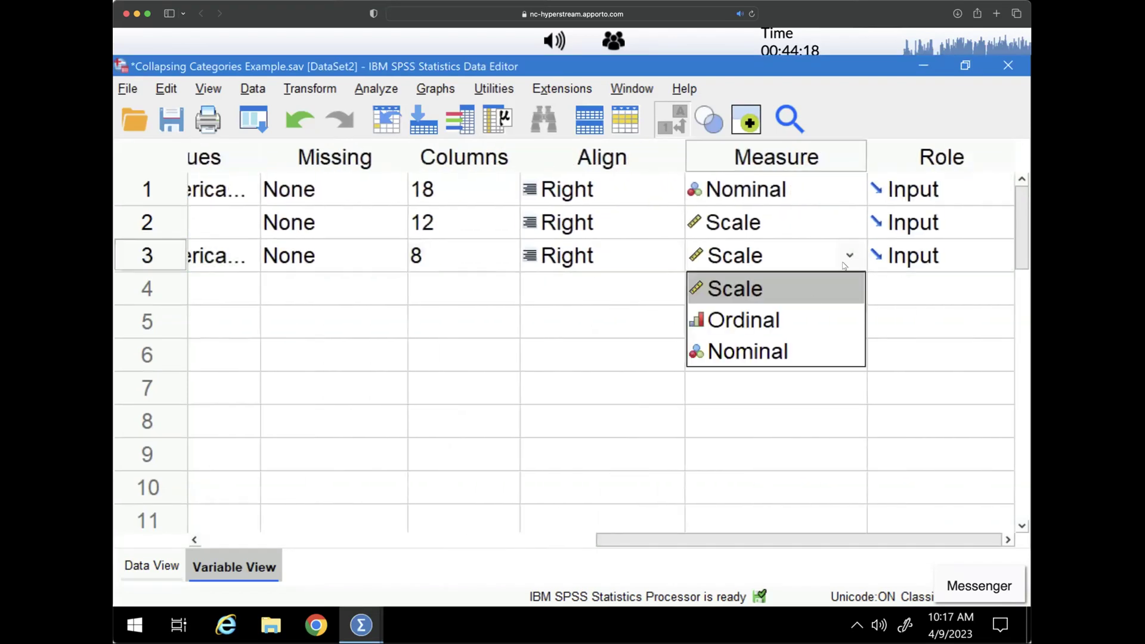
pyautogui.click(764, 346)
# Step: Start Recode into Different Variables and list the source variables by name instead of by label
pyautogui.click(338, 540)
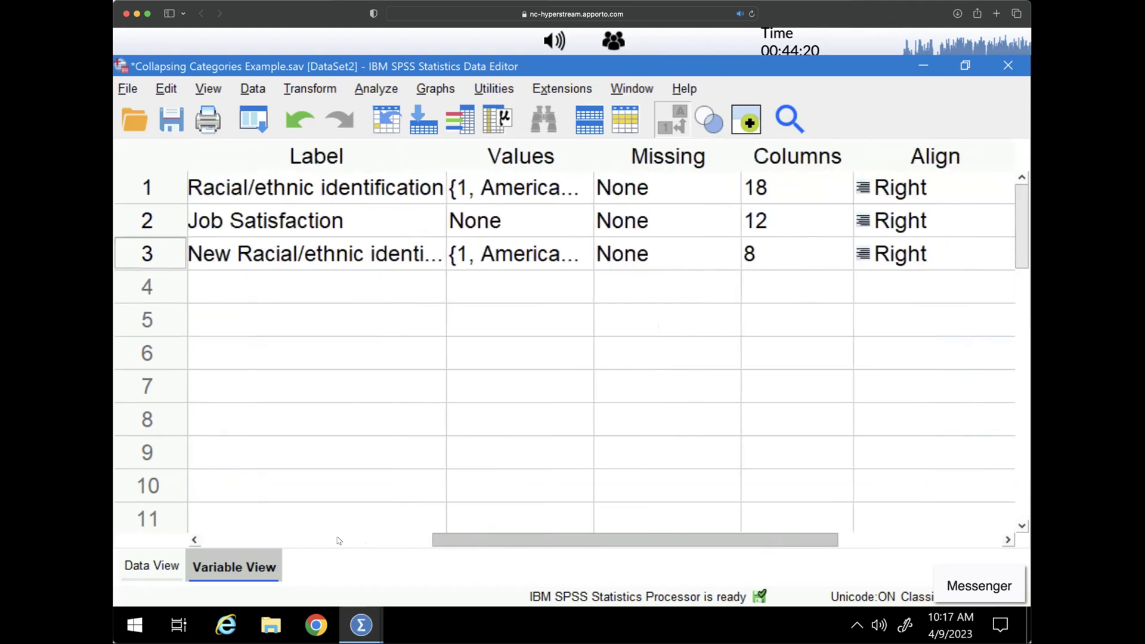
pyautogui.click(339, 540)
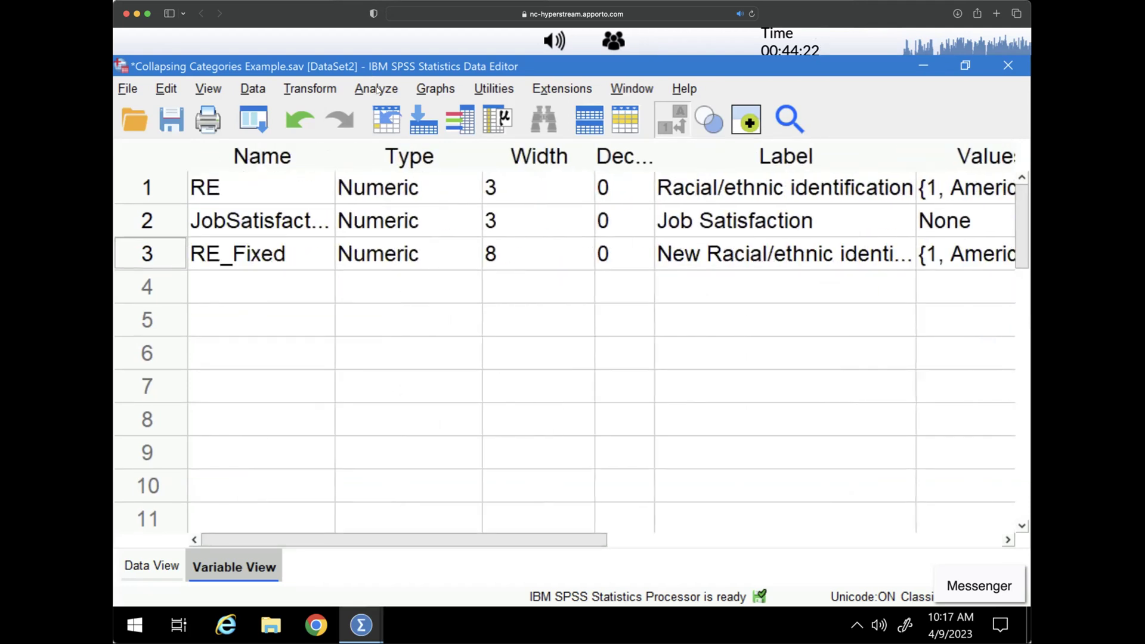
pyautogui.click(318, 89)
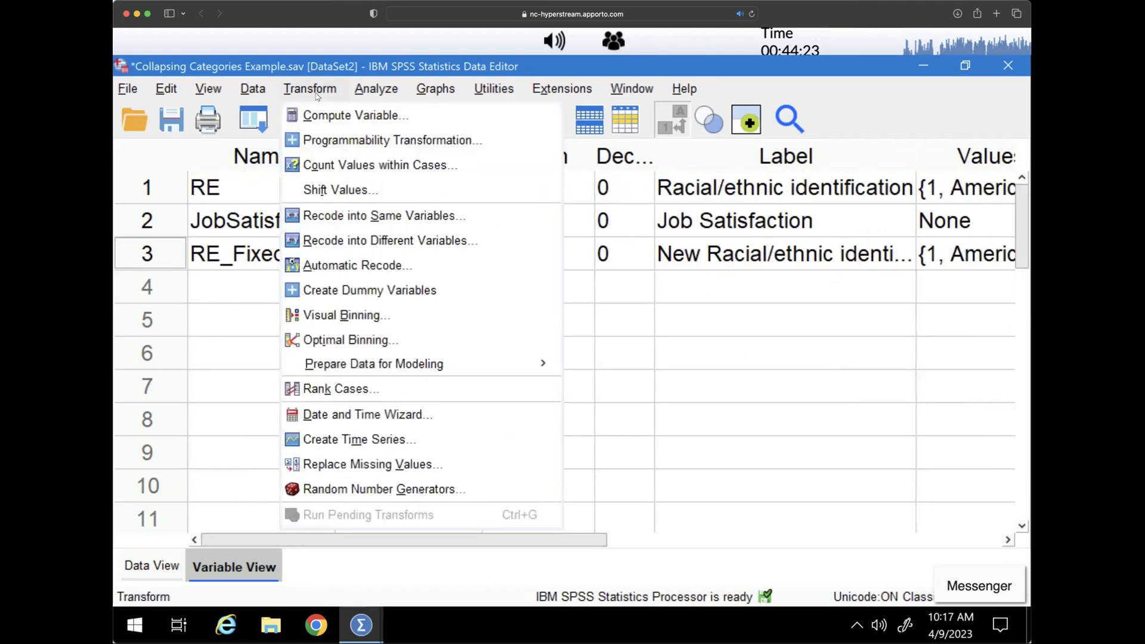
pyautogui.click(357, 241)
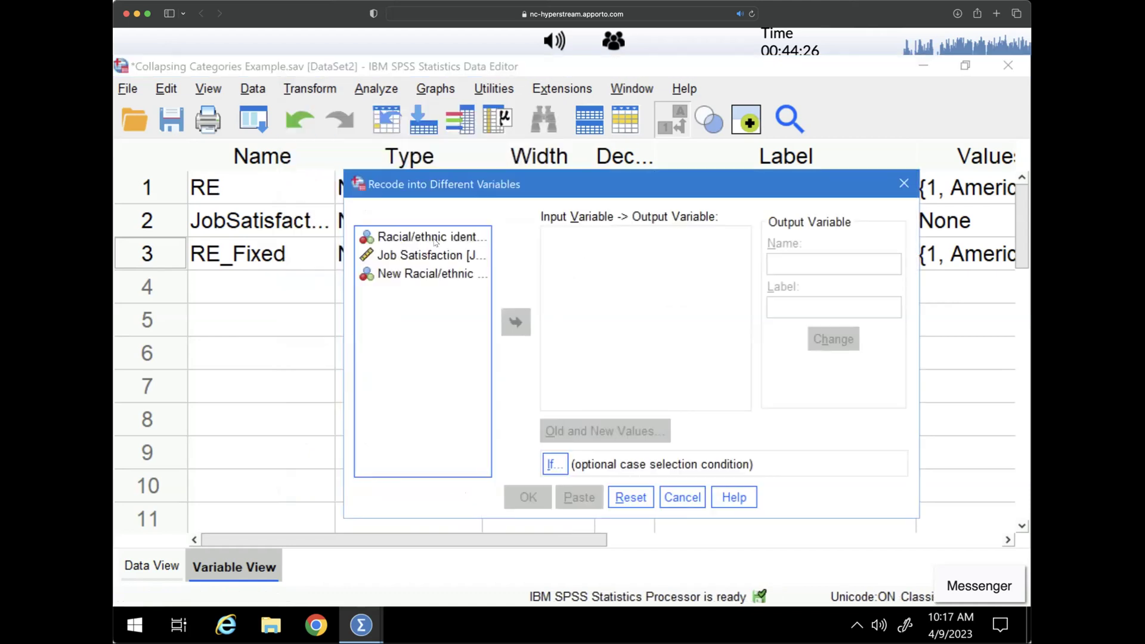
pyautogui.rightClick(435, 241)
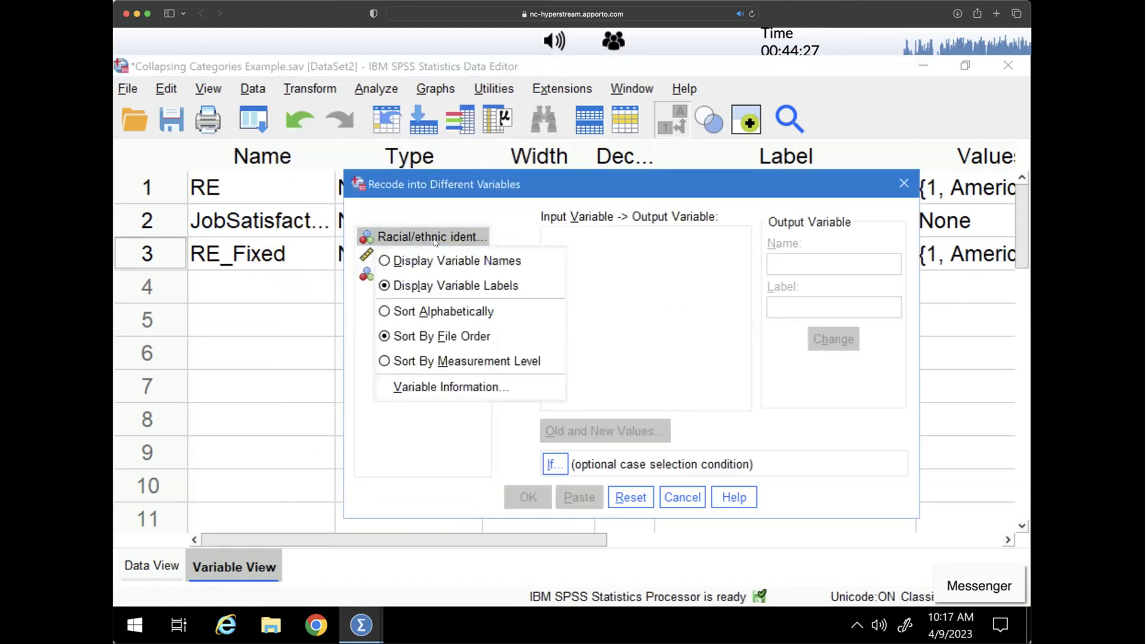
pyautogui.click(385, 262)
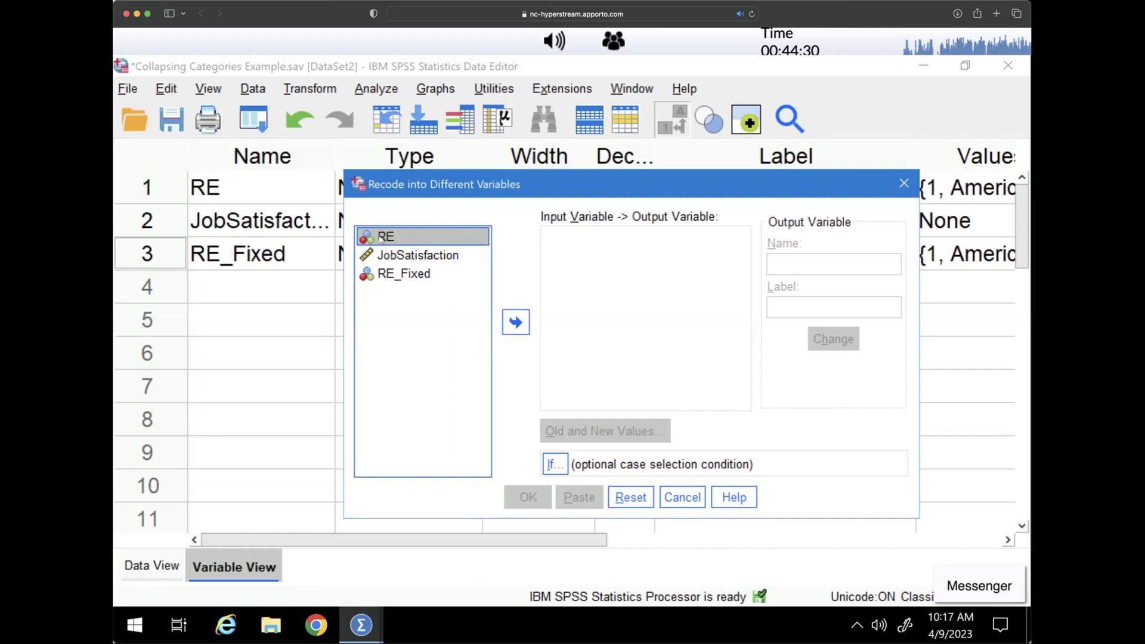
# Step: Add RE as the input variable, assign RE_Fixed as its output variable, and accept reusing the existing name
pyautogui.click(503, 318)
pyautogui.click(784, 260)
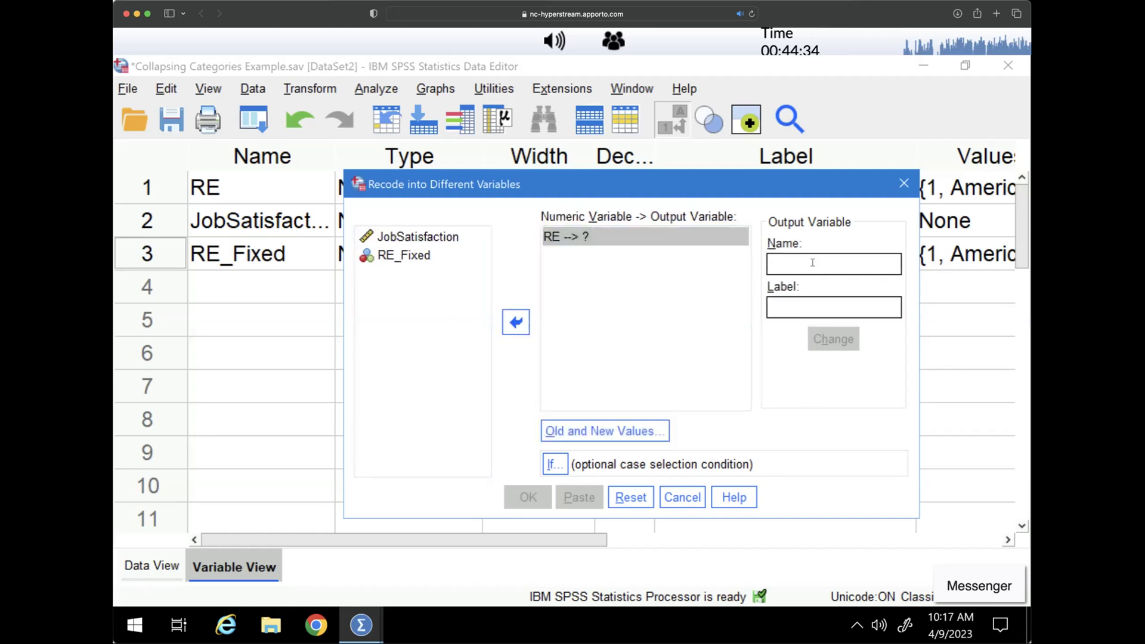
pyautogui.write('RE_Fixed')
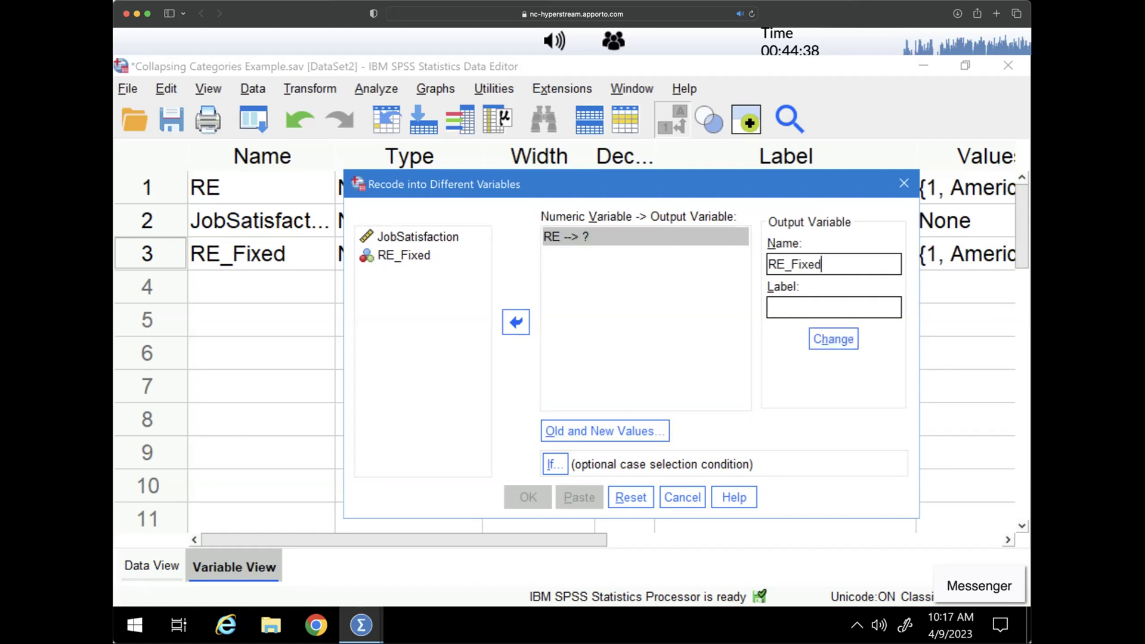
pyautogui.click(829, 304)
pyautogui.click(839, 346)
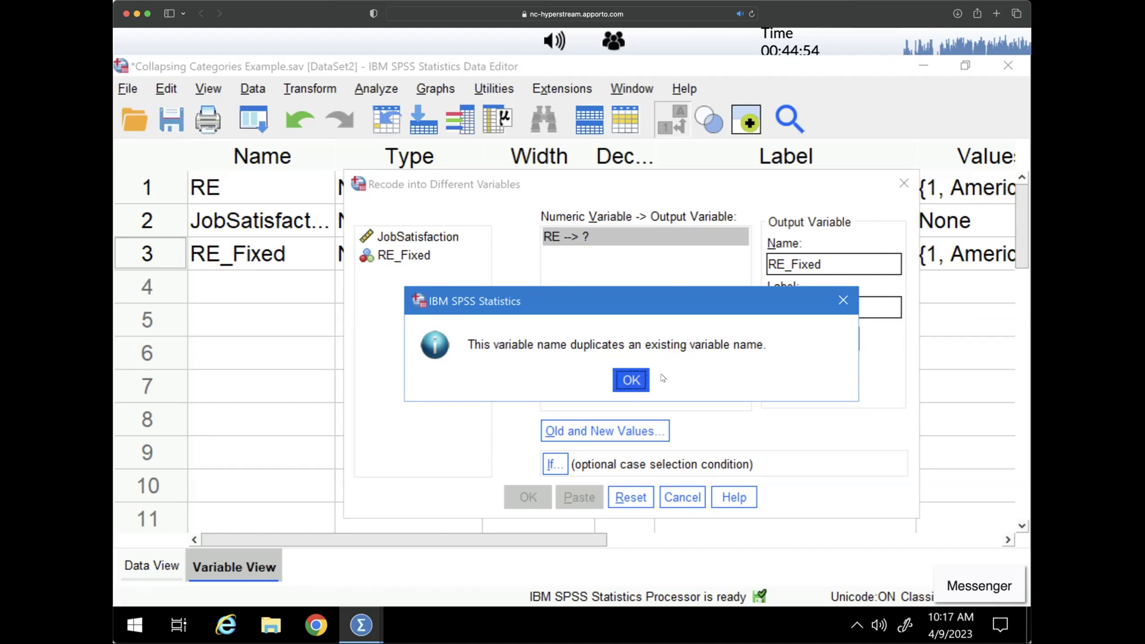
pyautogui.click(631, 380)
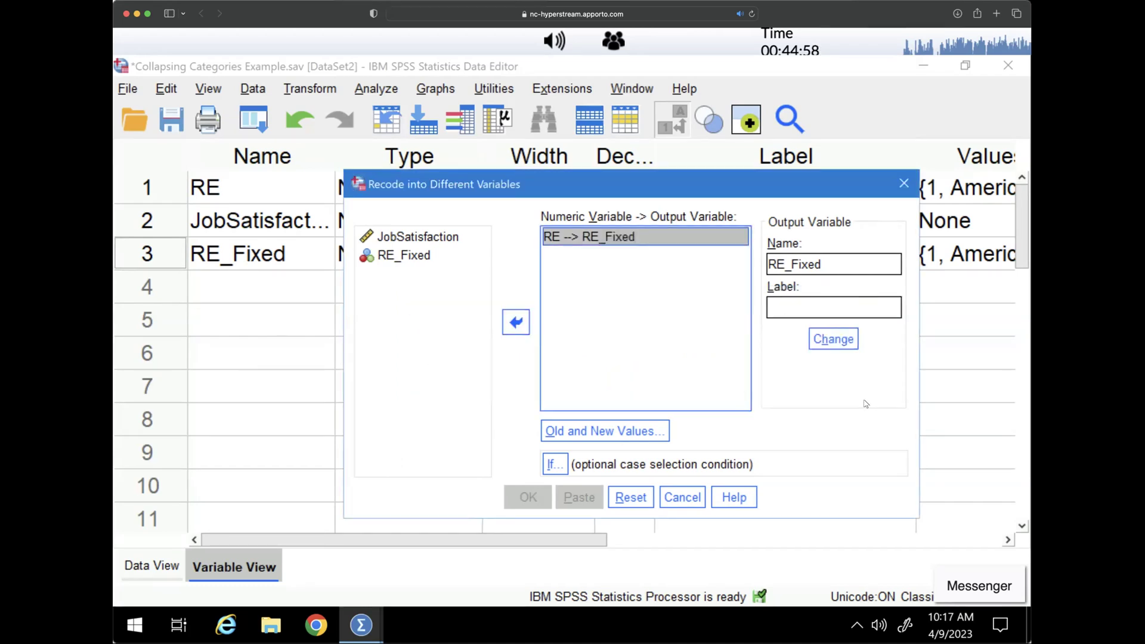
# Step: Open the old and new value definitions and add a rule recoding old value 1 to new value 1
pyautogui.click(589, 430)
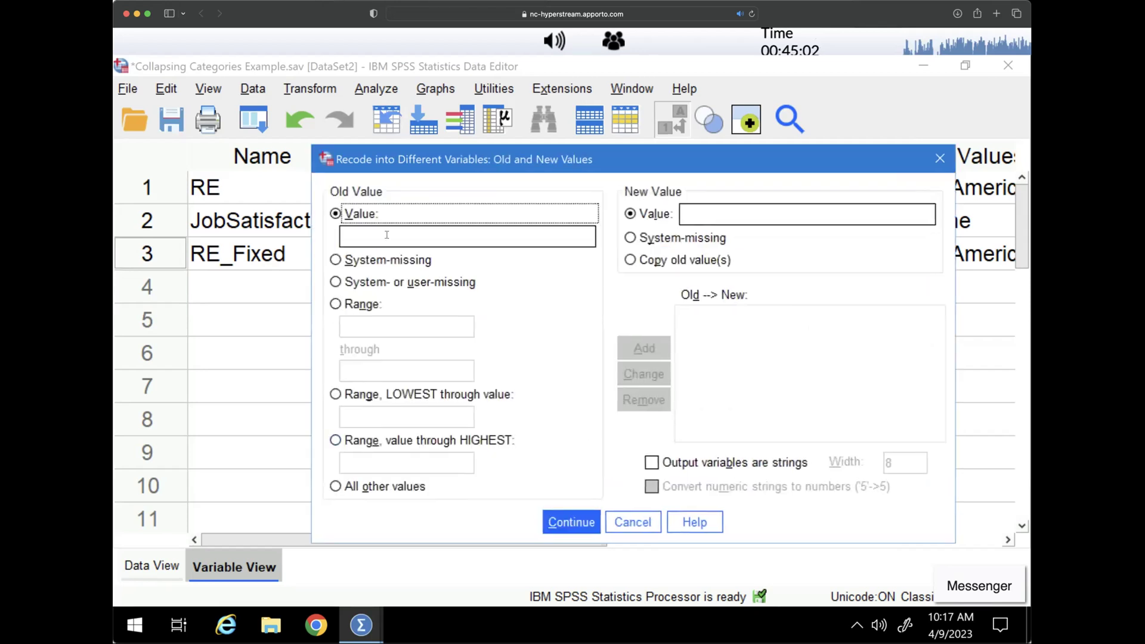
pyautogui.click(386, 235)
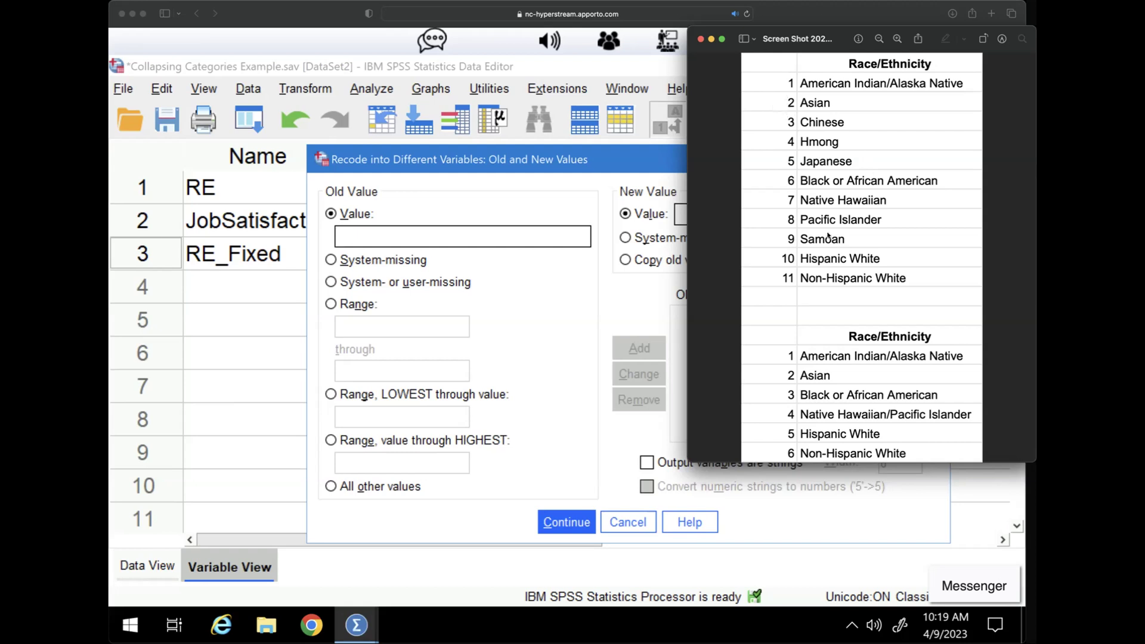
pyautogui.click(604, 173)
pyautogui.write('1')
pyautogui.click(740, 215)
pyautogui.write('1')
pyautogui.click(639, 348)
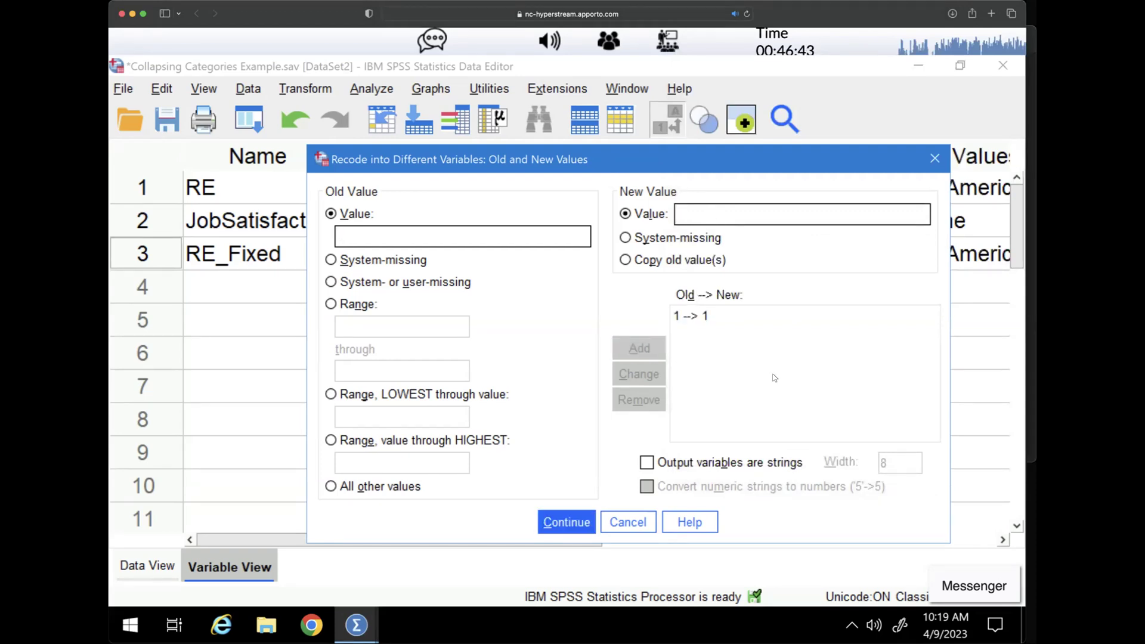
# Step: Add a rule recoding the old value range 2 through 5 to new value 2
pyautogui.click(332, 304)
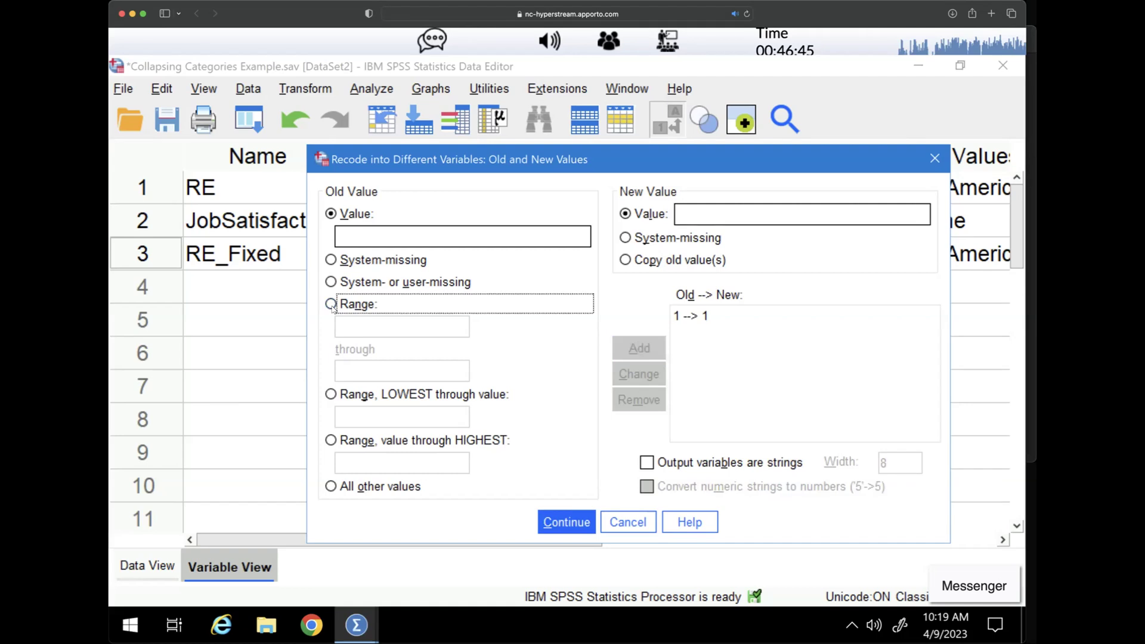
pyautogui.click(342, 323)
pyautogui.write('2')
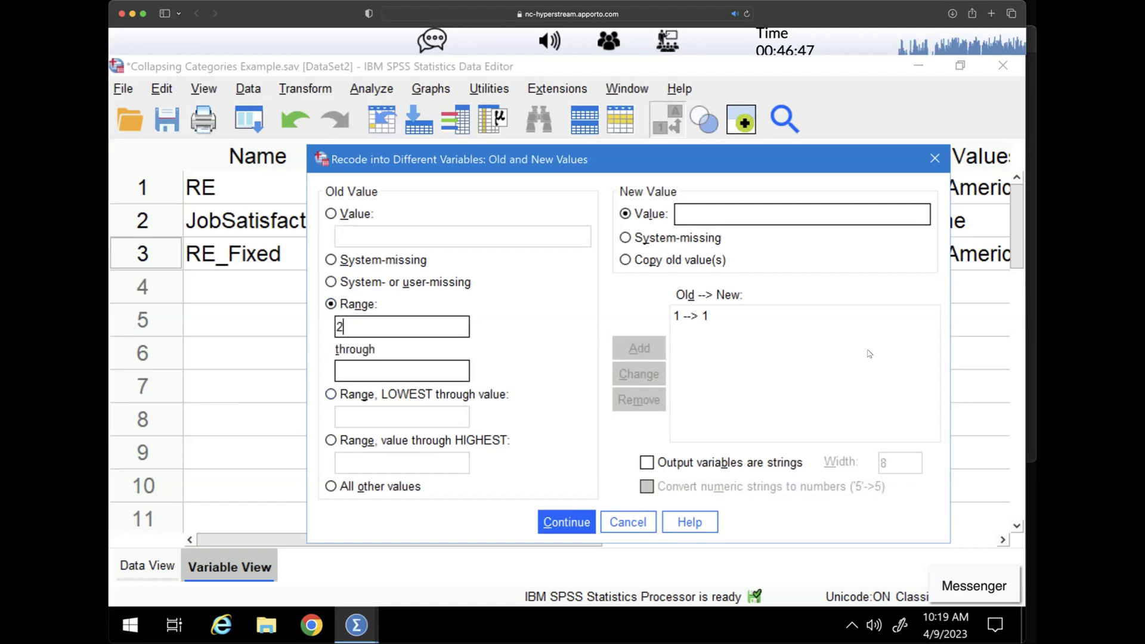
pyautogui.click(1029, 41)
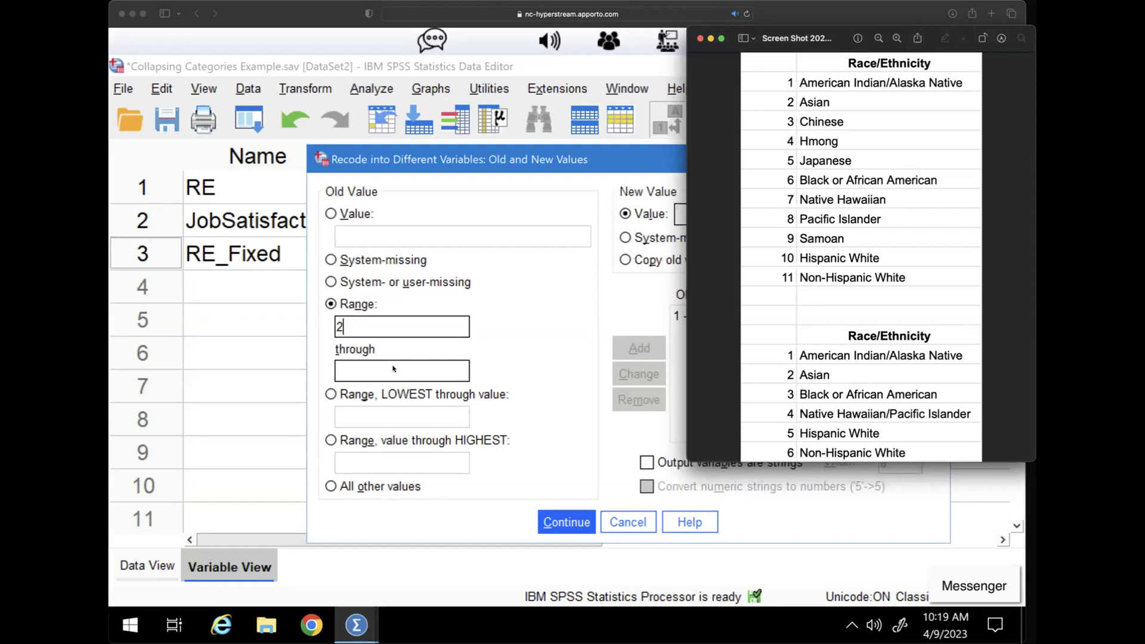
pyautogui.click(373, 366)
pyautogui.write('5')
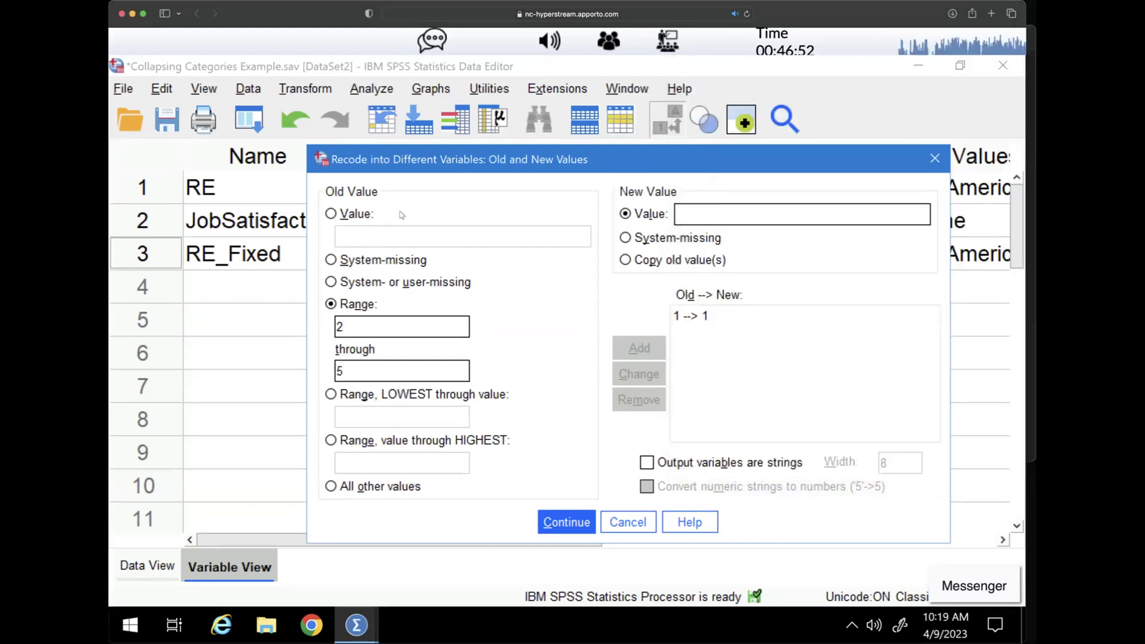
pyautogui.click(696, 213)
pyautogui.write('2')
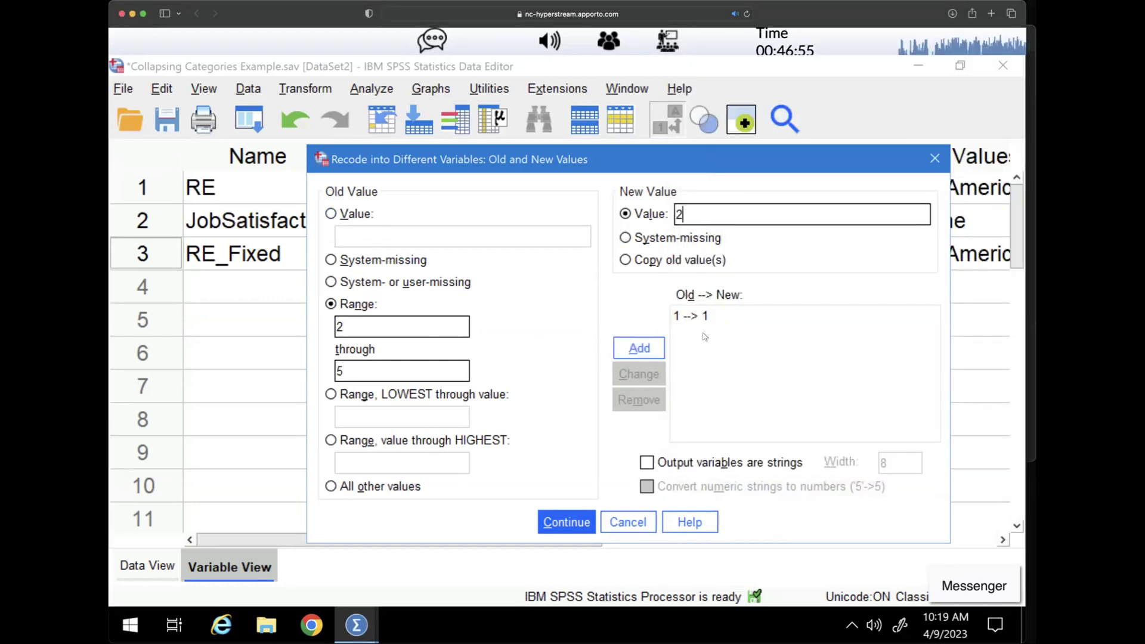
pyautogui.click(639, 349)
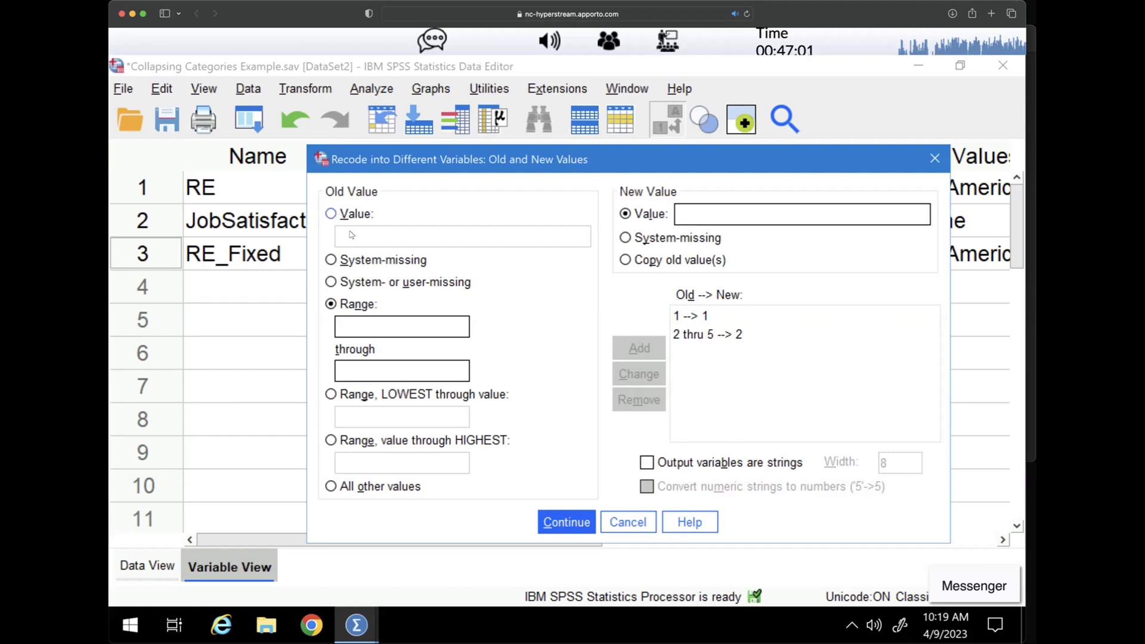
# Step: Consult the category list and add a rule recoding the single old value 6 to new value 3
pyautogui.click(1031, 143)
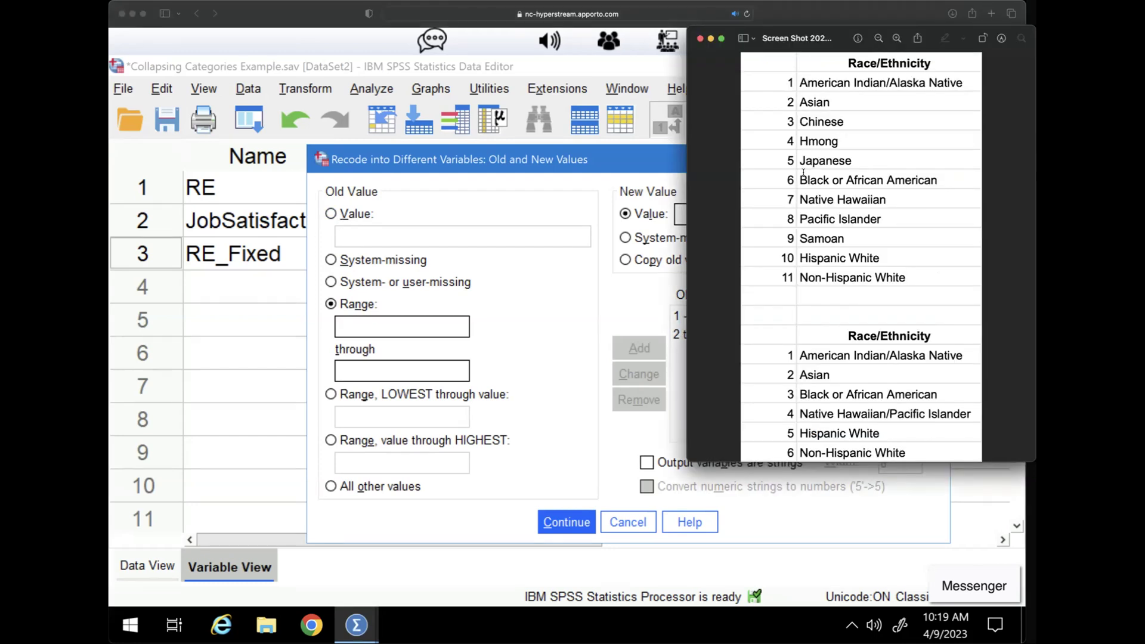
pyautogui.click(576, 207)
pyautogui.click(331, 214)
pyautogui.click(418, 236)
pyautogui.write('6')
pyautogui.click(690, 213)
pyautogui.write('3')
pyautogui.click(650, 354)
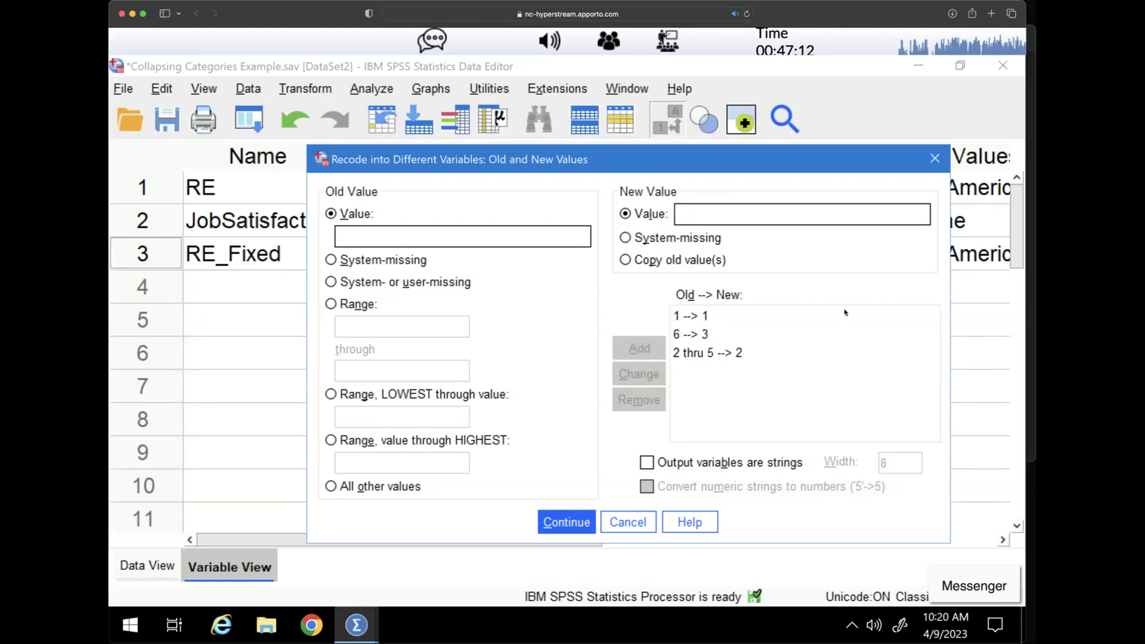
# Step: Consult the category list and add a rule recoding the old value range 7 through 9 to new value 4
pyautogui.click(1031, 282)
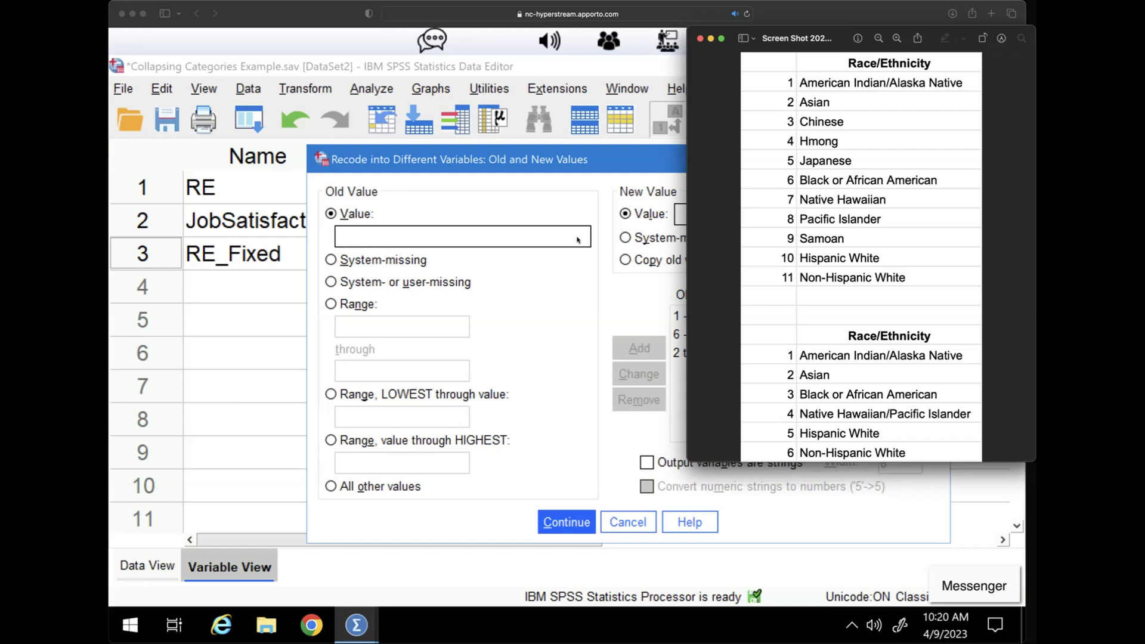
pyautogui.click(533, 241)
pyautogui.click(330, 304)
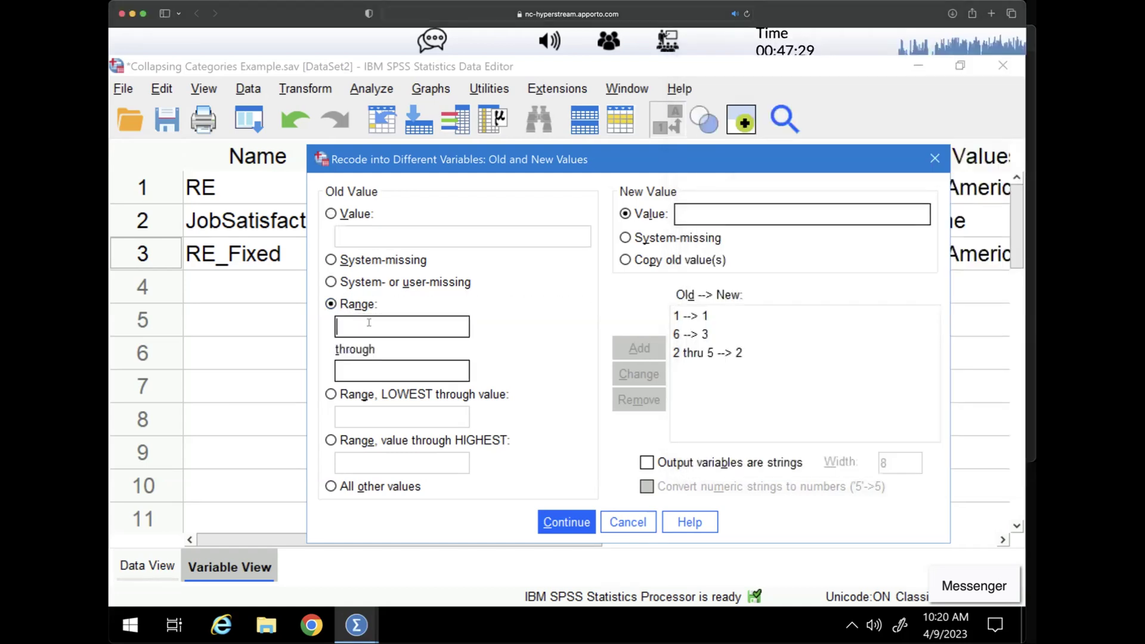
pyautogui.click(434, 320)
pyautogui.write('7')
pyautogui.press('Tab')
pyautogui.write('9')
pyautogui.click(692, 214)
pyautogui.write('4')
pyautogui.click(638, 348)
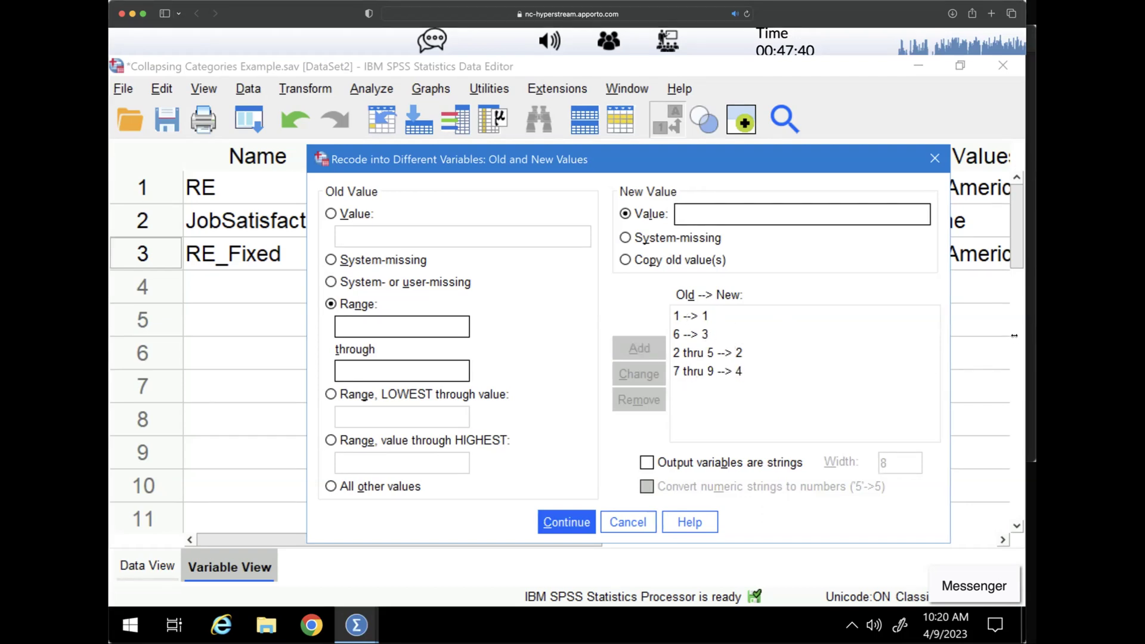
# Step: Consult the category list and add a rule recoding the single old value 10 to new value 5
pyautogui.press('super+Tab')
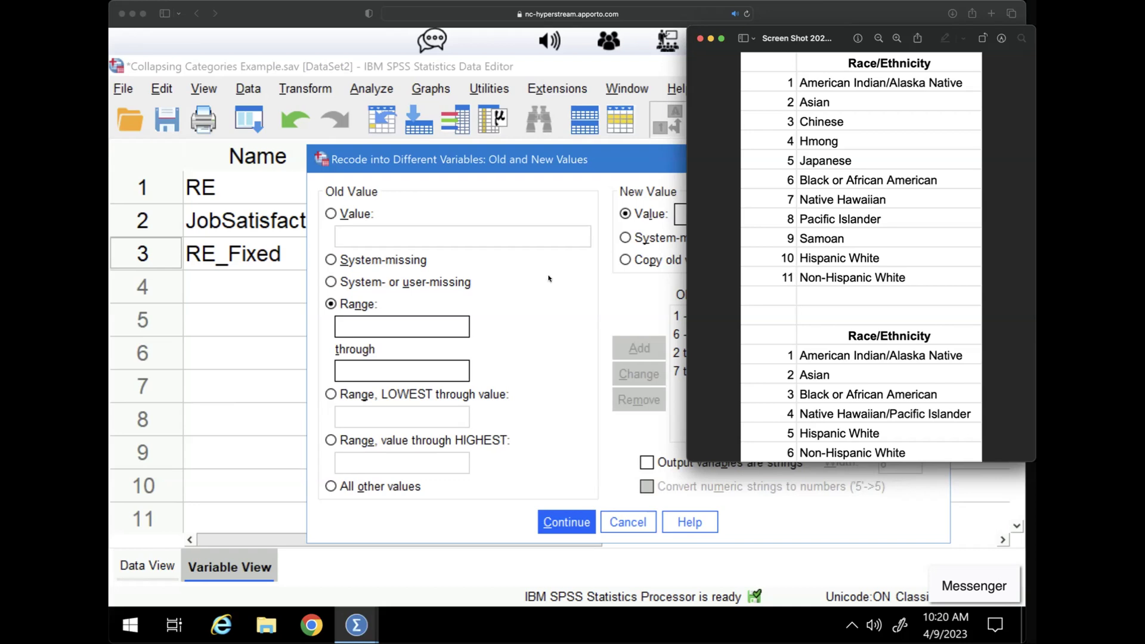
pyautogui.press('super+Tab')
pyautogui.click(330, 260)
pyautogui.click(352, 236)
pyautogui.write('10')
pyautogui.click(704, 221)
pyautogui.write('5')
pyautogui.click(639, 348)
# Step: Add a rule recoding the single old value 11 to new value 6
pyautogui.click(392, 234)
pyautogui.write('11')
pyautogui.click(710, 212)
pyautogui.write('6')
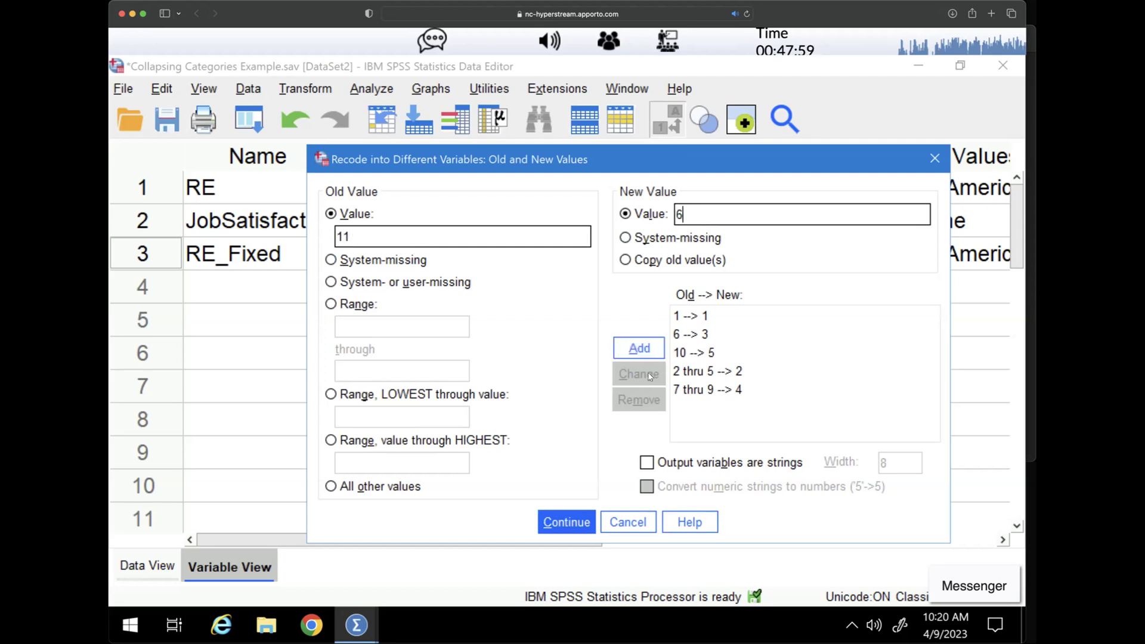
pyautogui.click(639, 348)
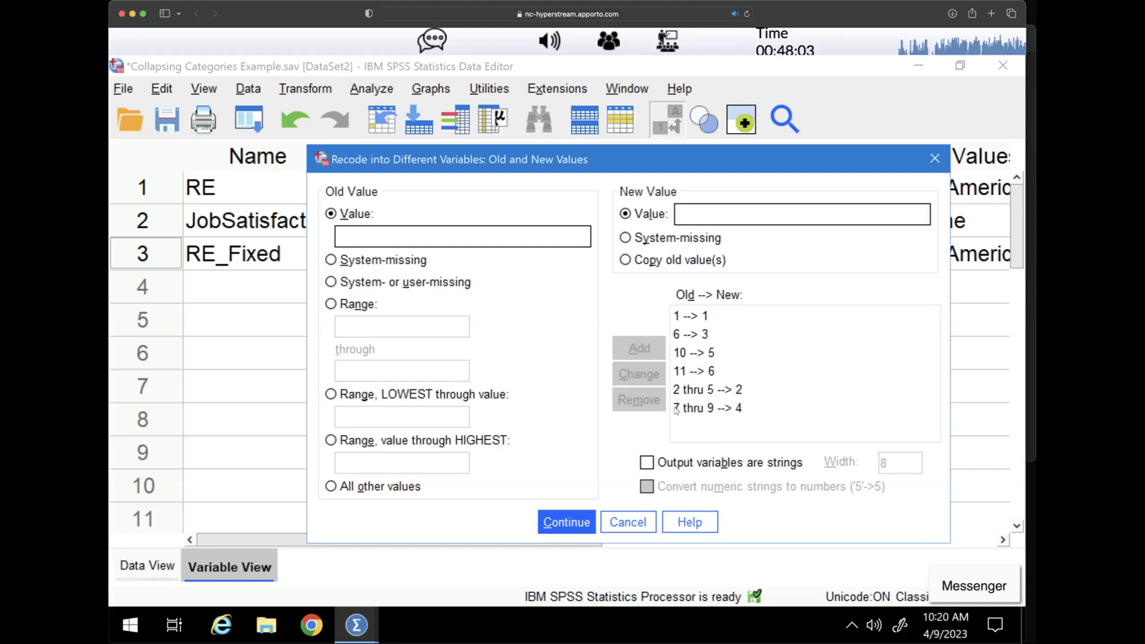
# Step: Accept the recoding rules, run the recode of RE into RE_Fixed, and return to the Data Editor
pyautogui.click(567, 523)
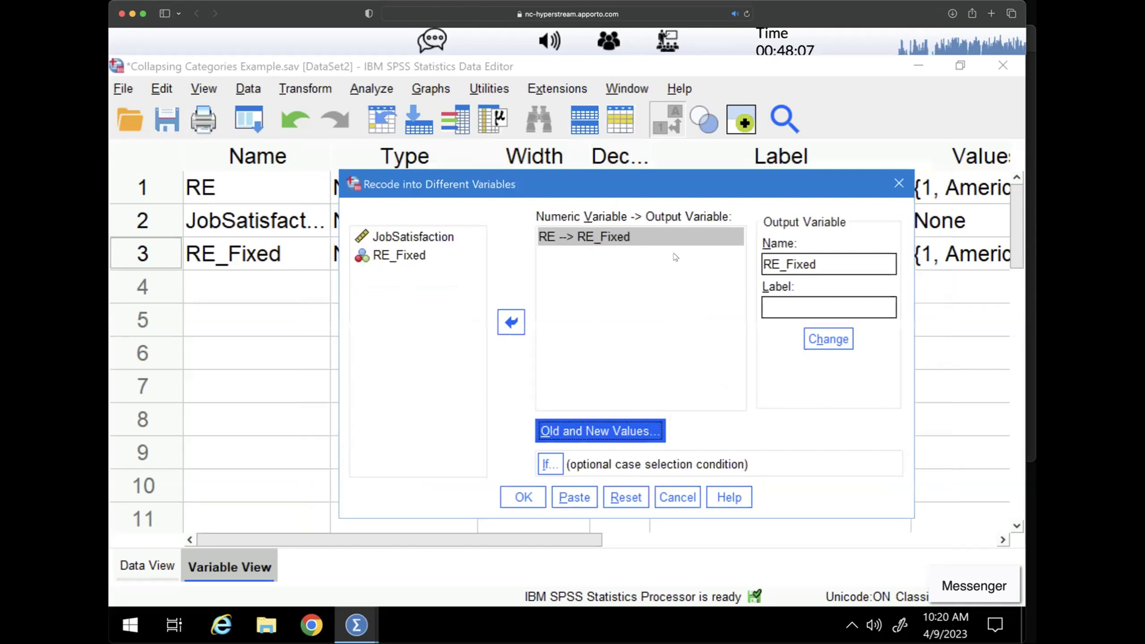
pyautogui.click(519, 501)
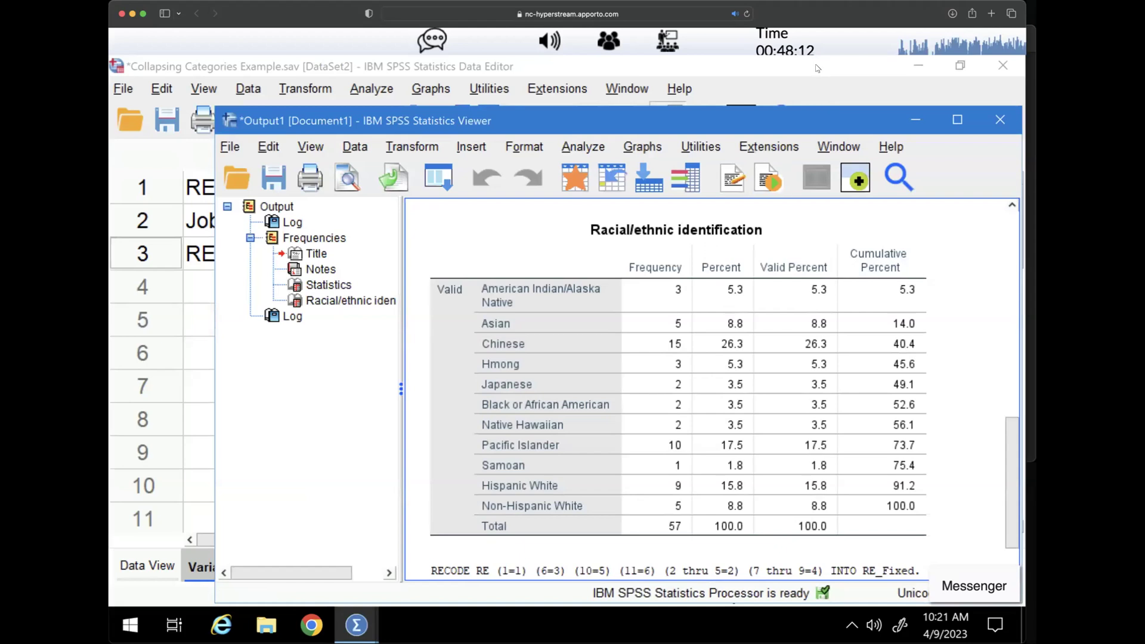
pyautogui.click(816, 66)
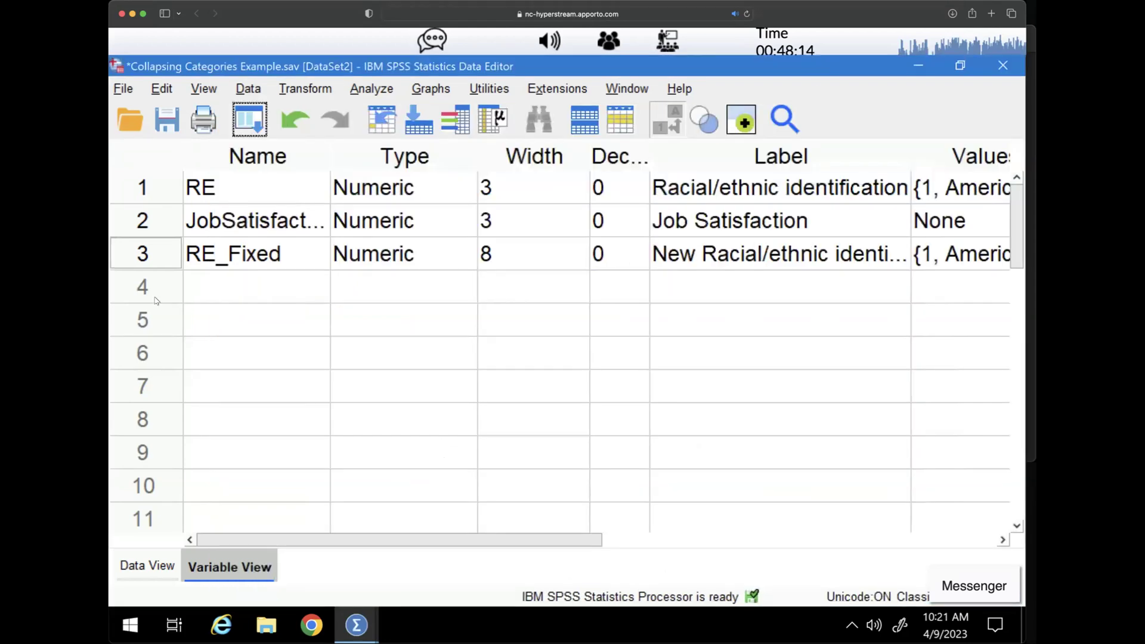
# Step: Go to the RE_Fixed column in the data and widen it to make its value labels readable beside RE
pyautogui.doubleClick(143, 253)
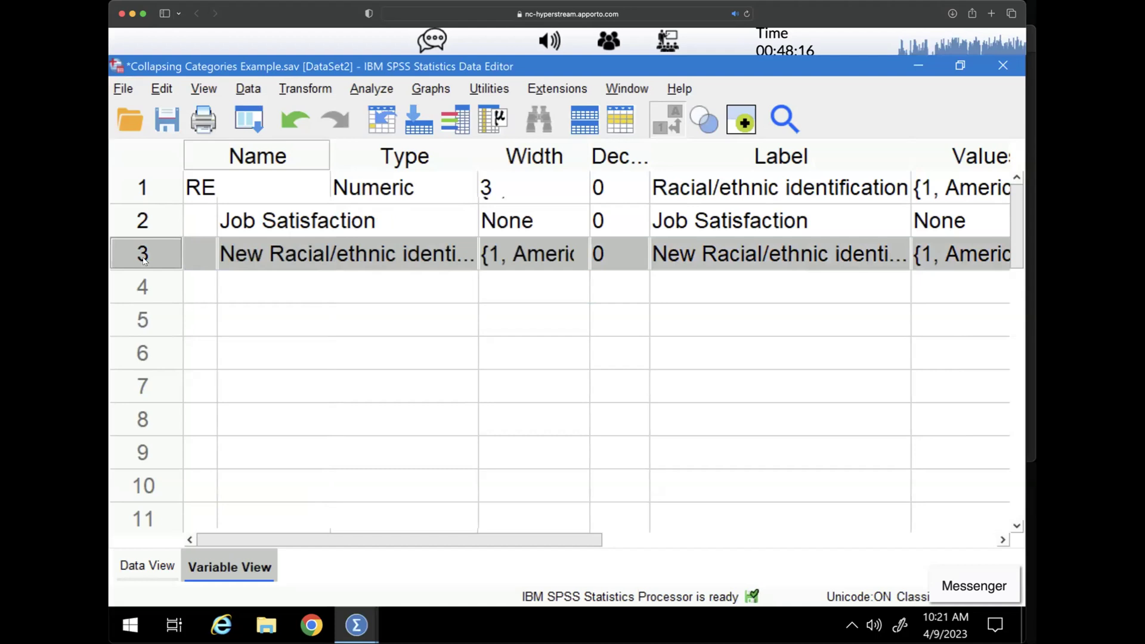
pyautogui.moveTo(554, 536); pyautogui.dragTo(360, 540)
pyautogui.moveTo(724, 183); pyautogui.dragTo(874, 207)
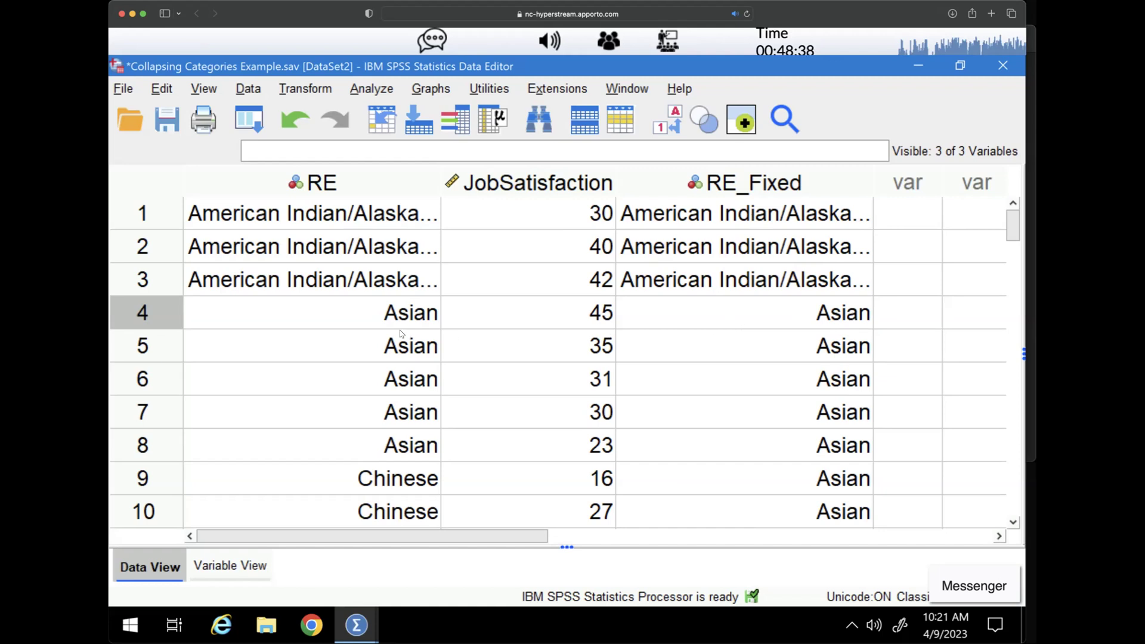
# Step: Compare the RE and RE_Fixed values across all cases to check that the categories were collapsed as intended
pyautogui.scroll(-1, 820, 324)
pyautogui.scroll(-7, 821, 324)
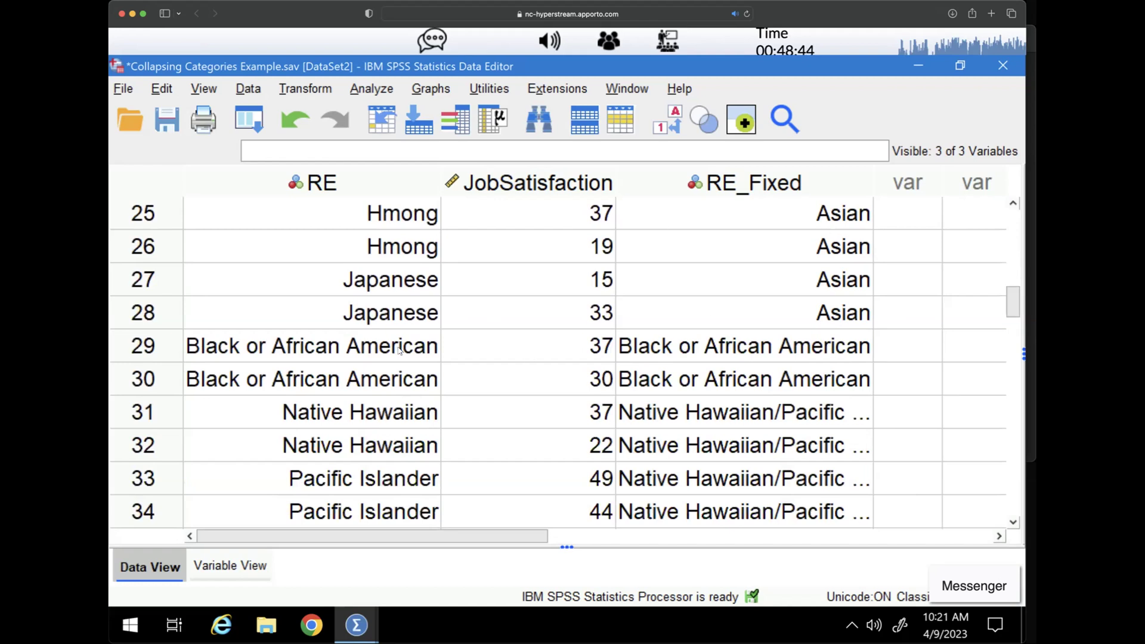
pyautogui.scroll(-3, 662, 364)
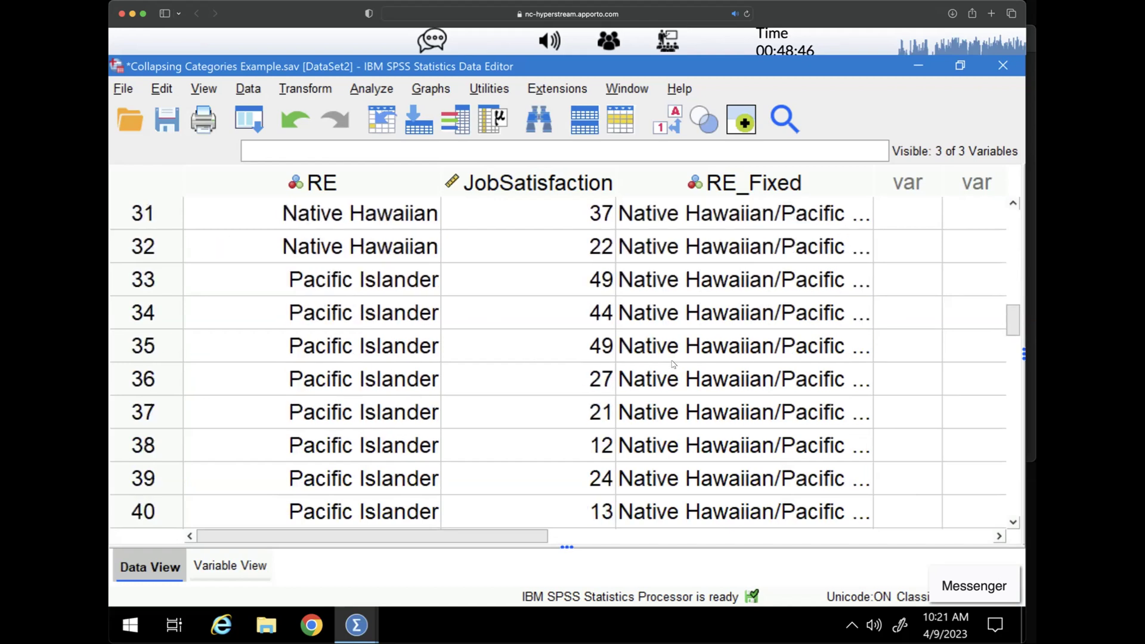
pyautogui.scroll(-2, 673, 364)
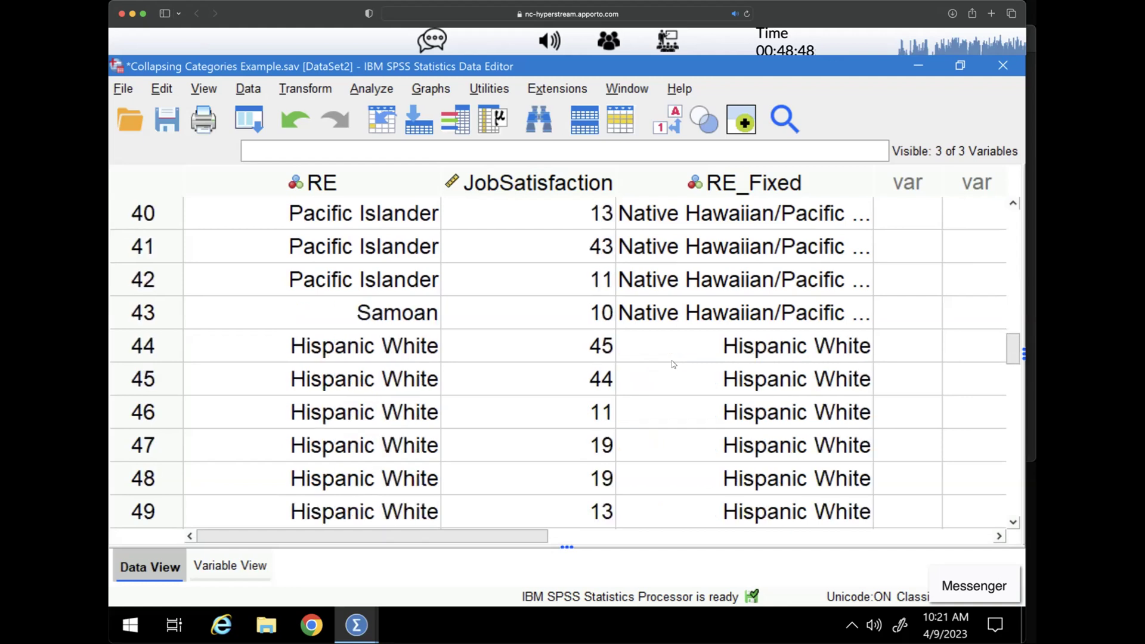
pyautogui.scroll(-2, 750, 325)
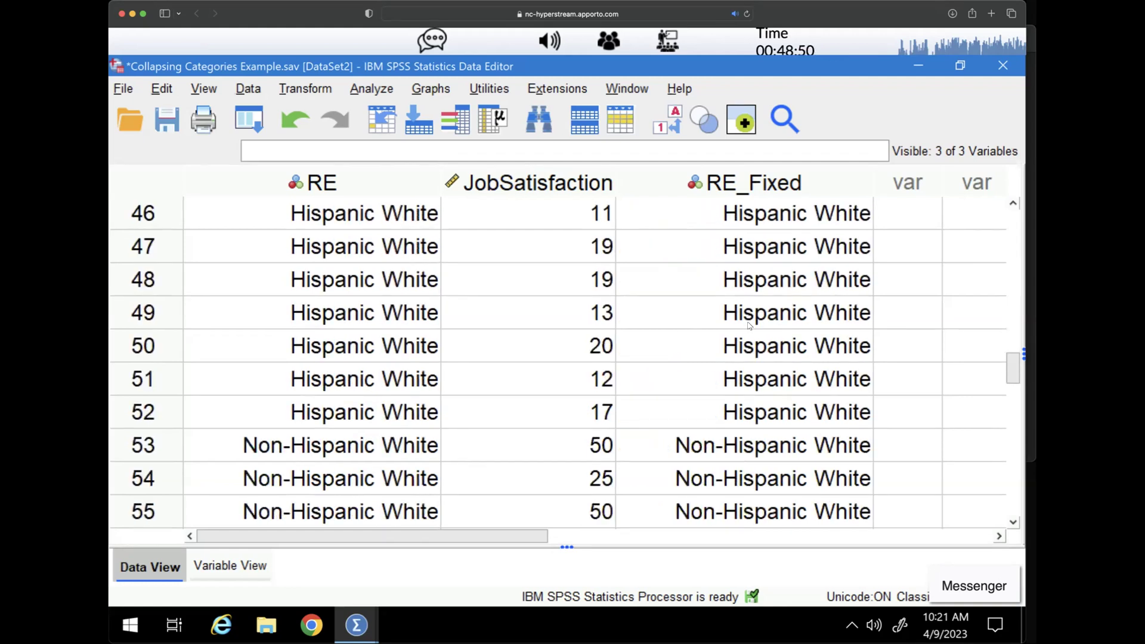
pyautogui.scroll(-2, 749, 325)
pyautogui.scroll(9, 749, 325)
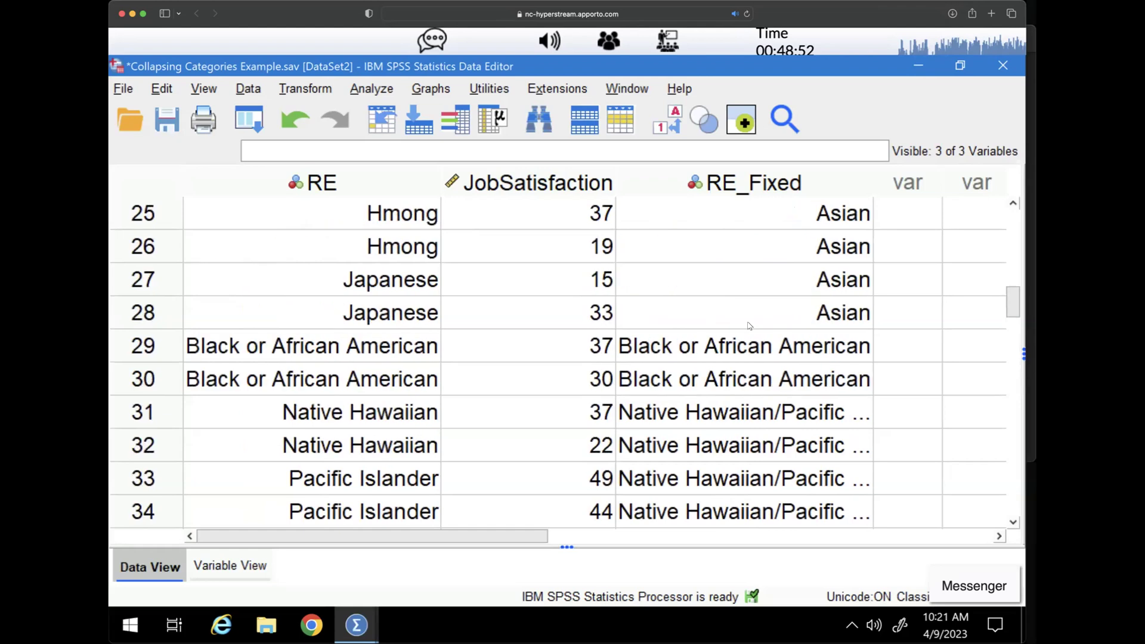
pyautogui.scroll(8, 749, 325)
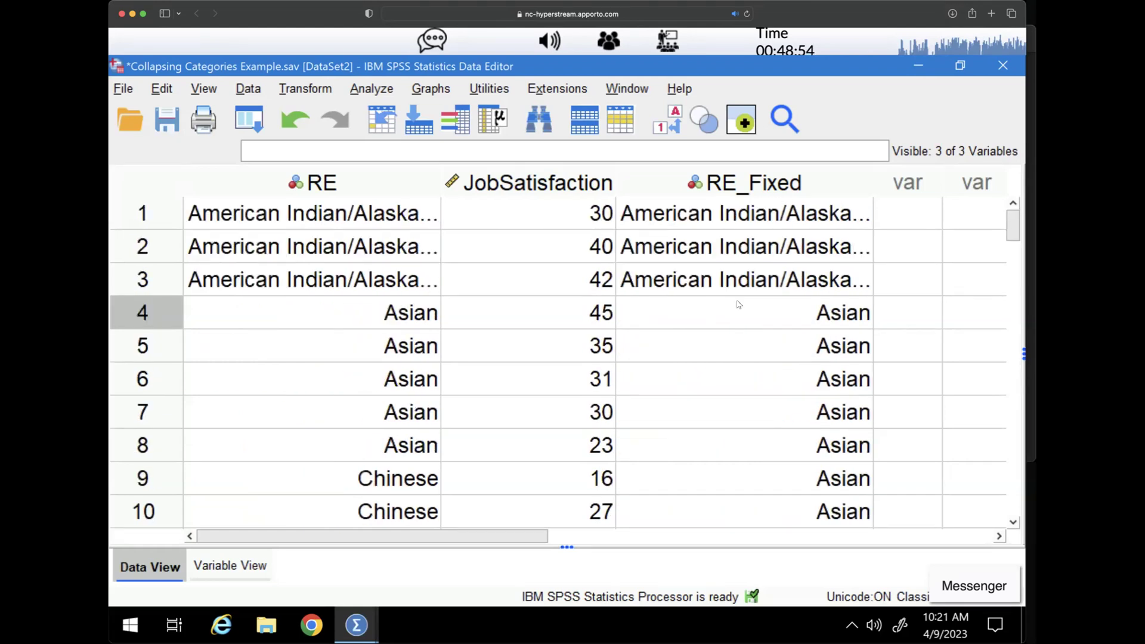
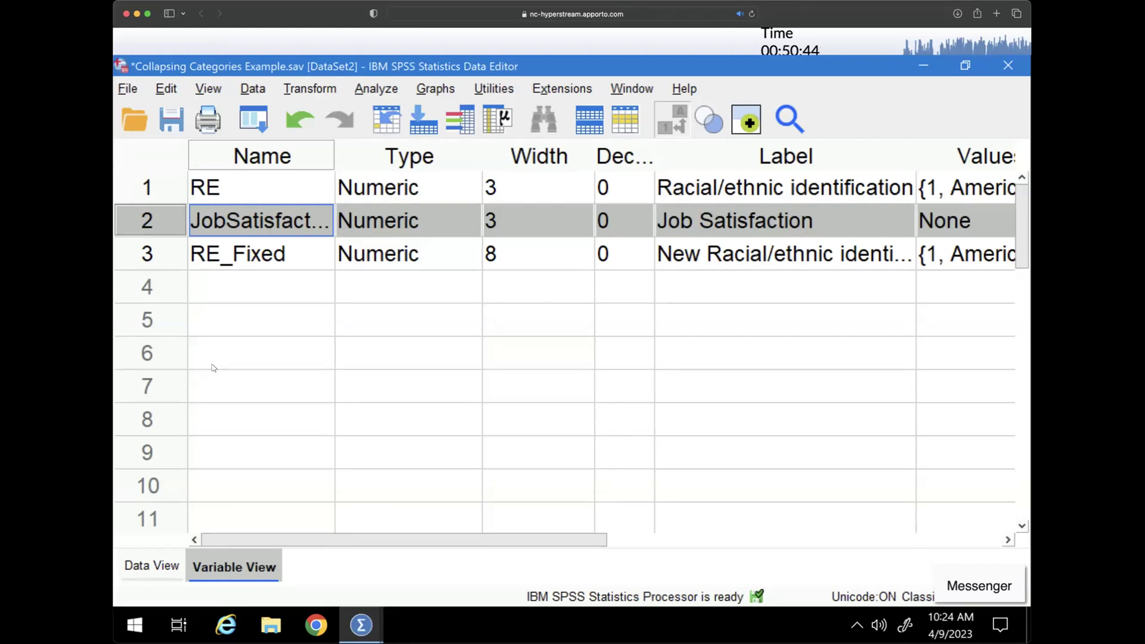
# Step: Generate descriptive statistics for the JobSatisfaction variable, review its minimum and maximum, and return to the Data Editor
pyautogui.doubleClick(182, 225)
pyautogui.click(307, 186)
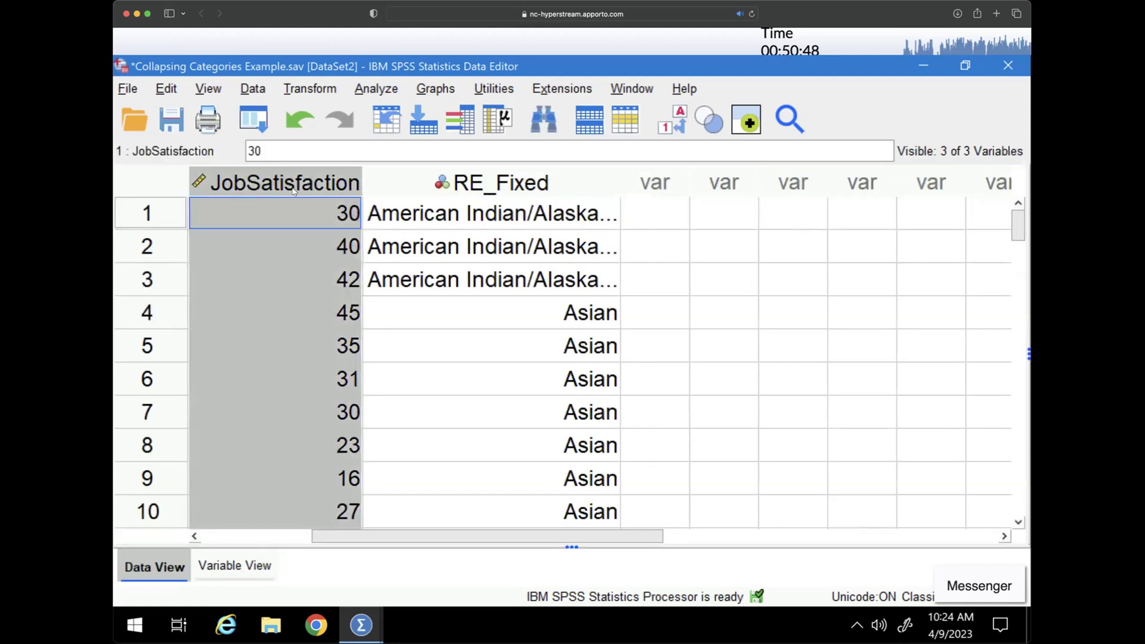
pyautogui.rightClick(285, 182)
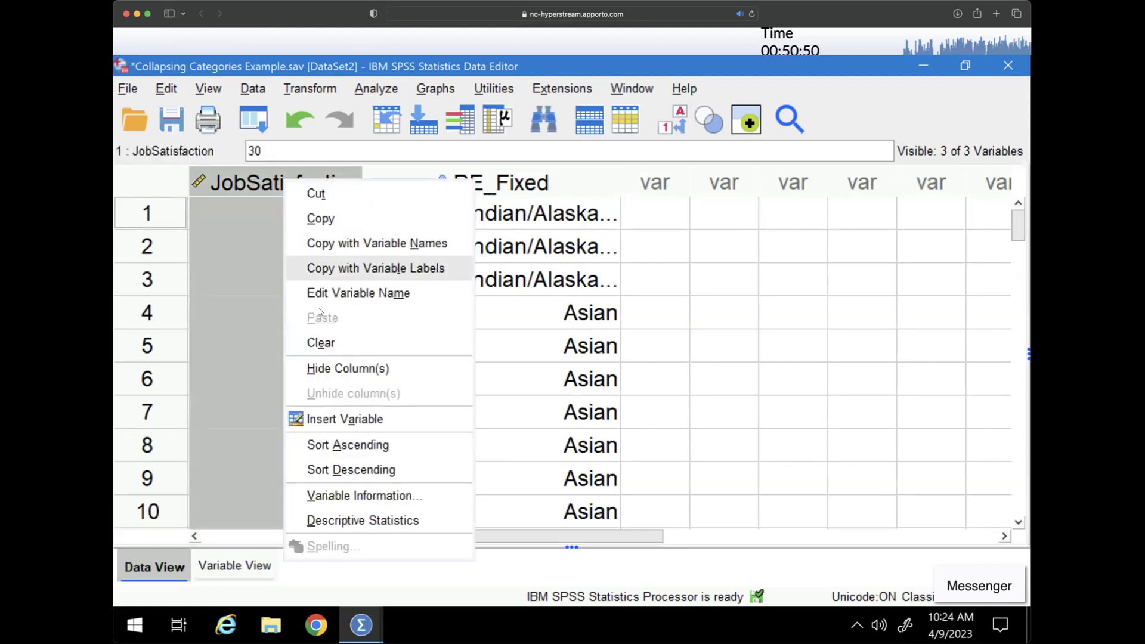
pyautogui.click(335, 523)
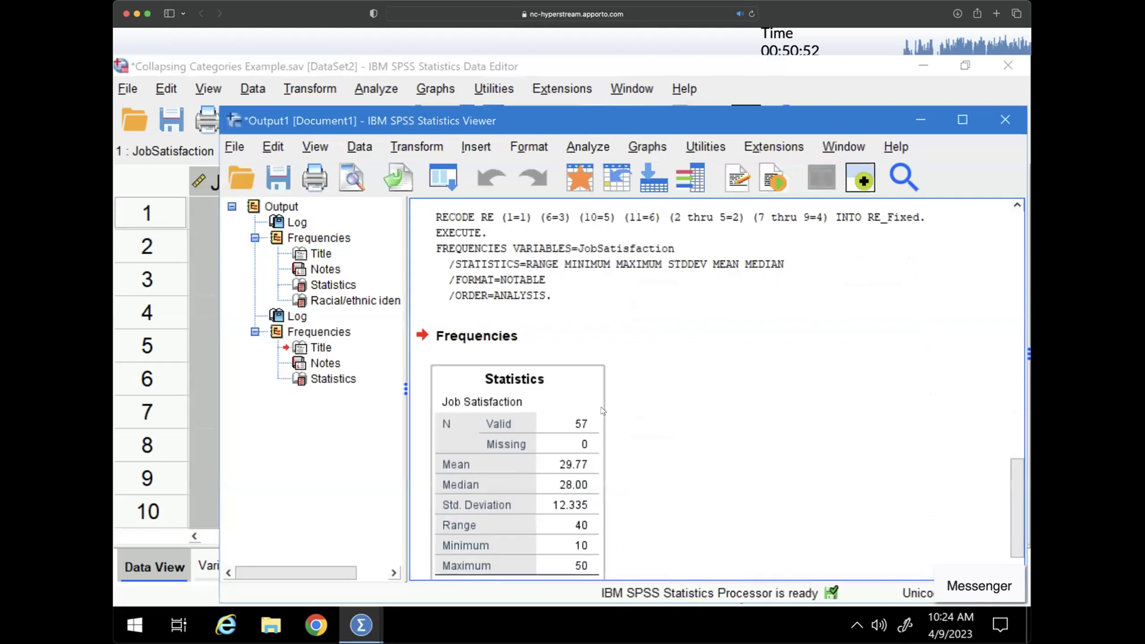
pyautogui.scroll(-1, 1013, 471)
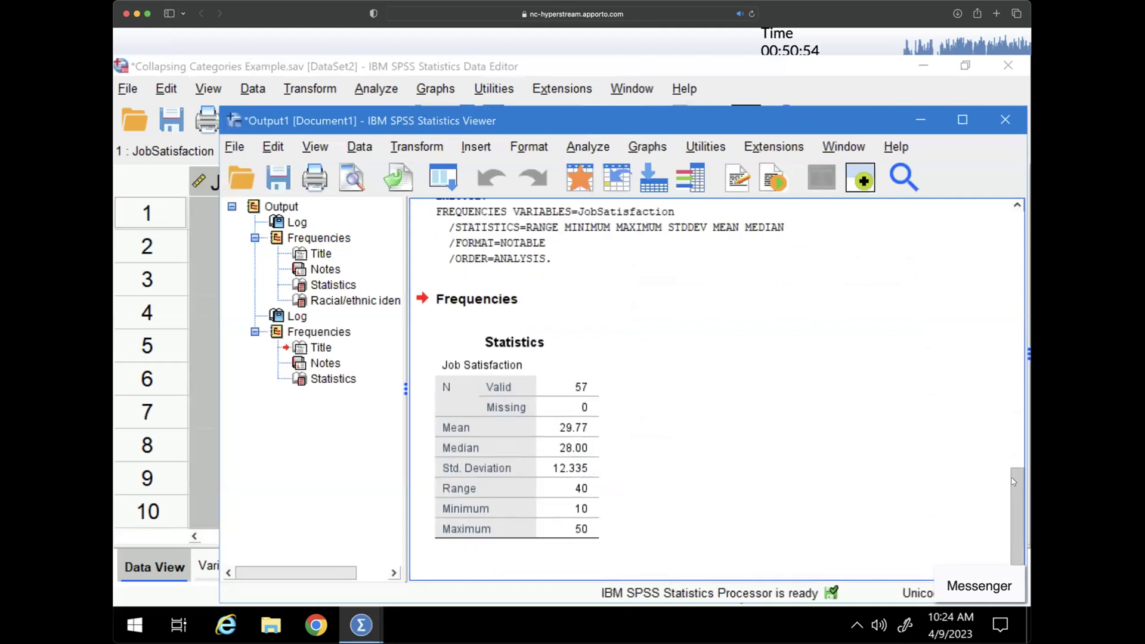
pyautogui.click(570, 512)
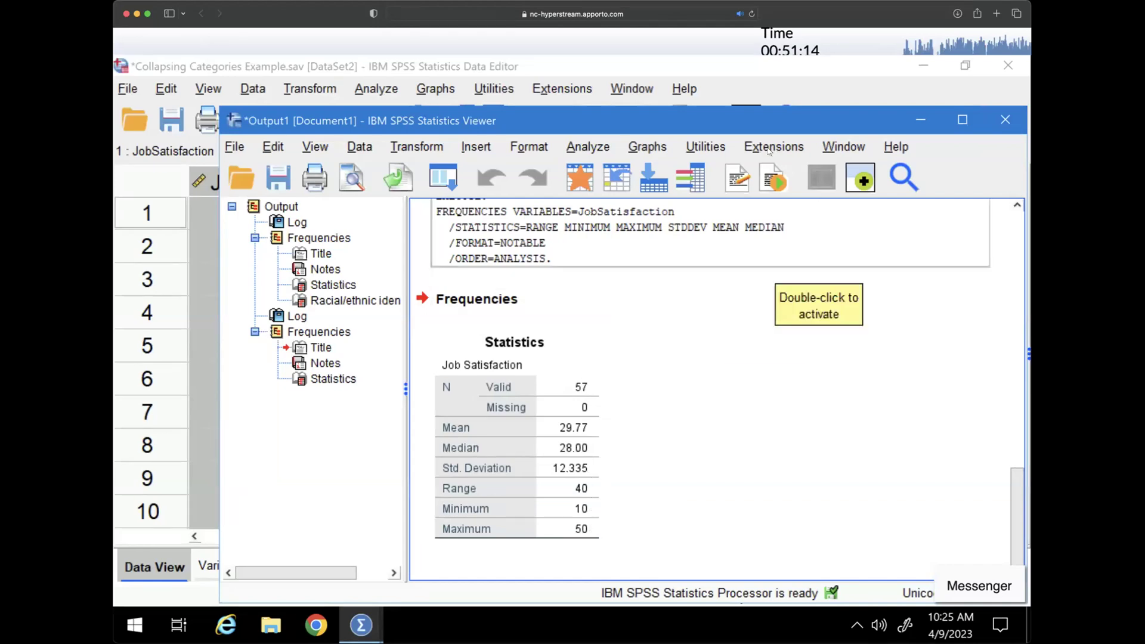
pyautogui.click(919, 122)
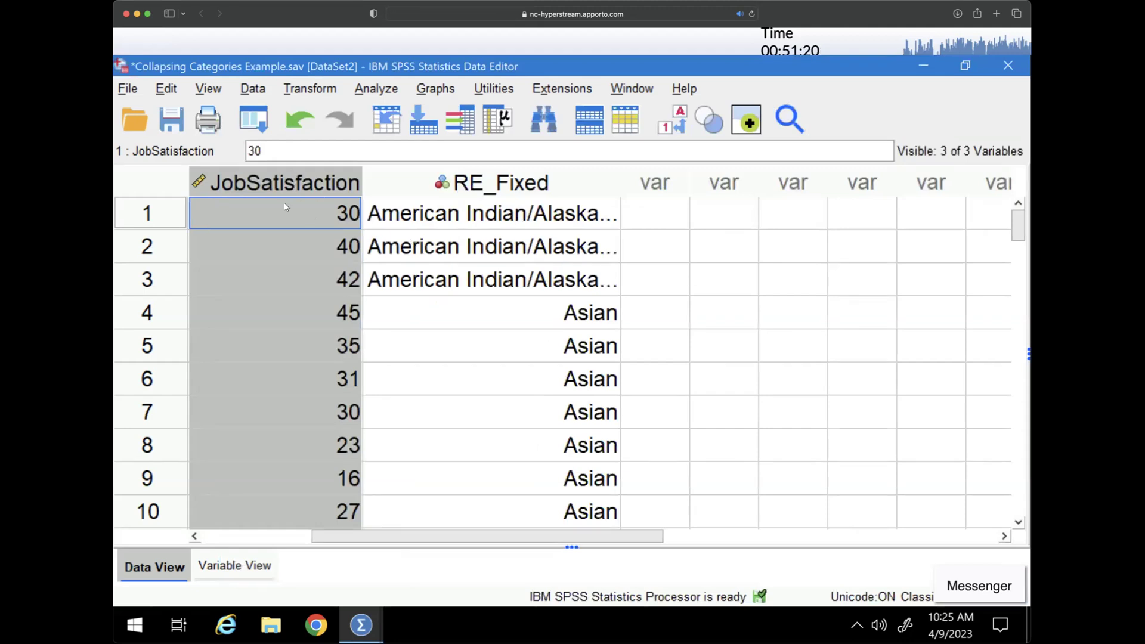
# Step: Start a new recode into different variables, reset the previous recode settings, and choose JobSatisfaction as the input variable
pyautogui.click(234, 567)
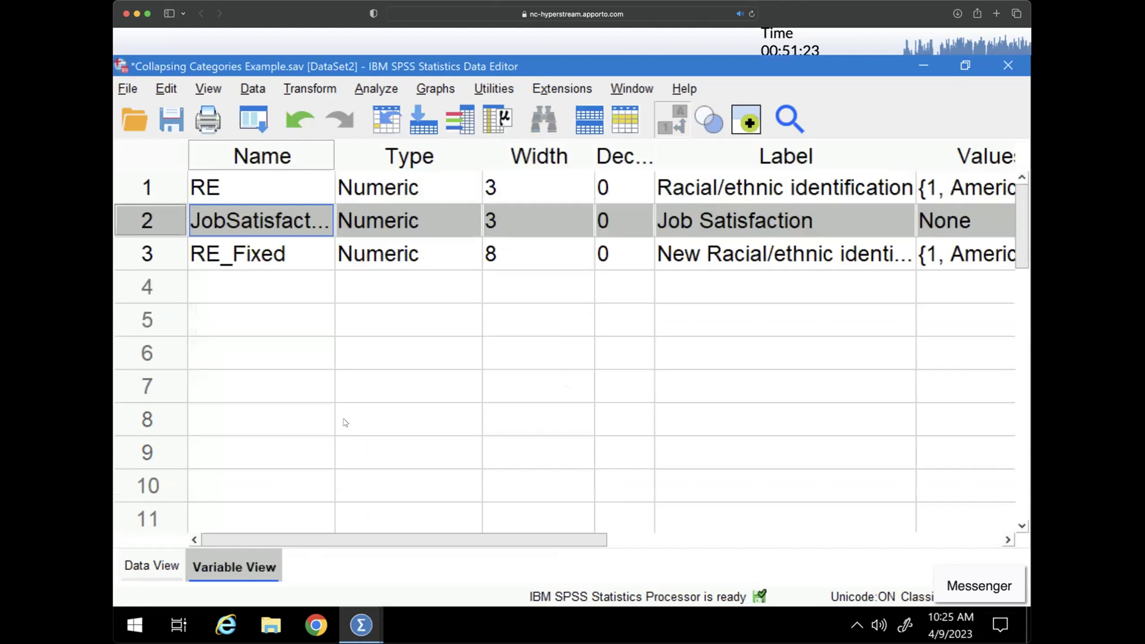
pyautogui.click(152, 565)
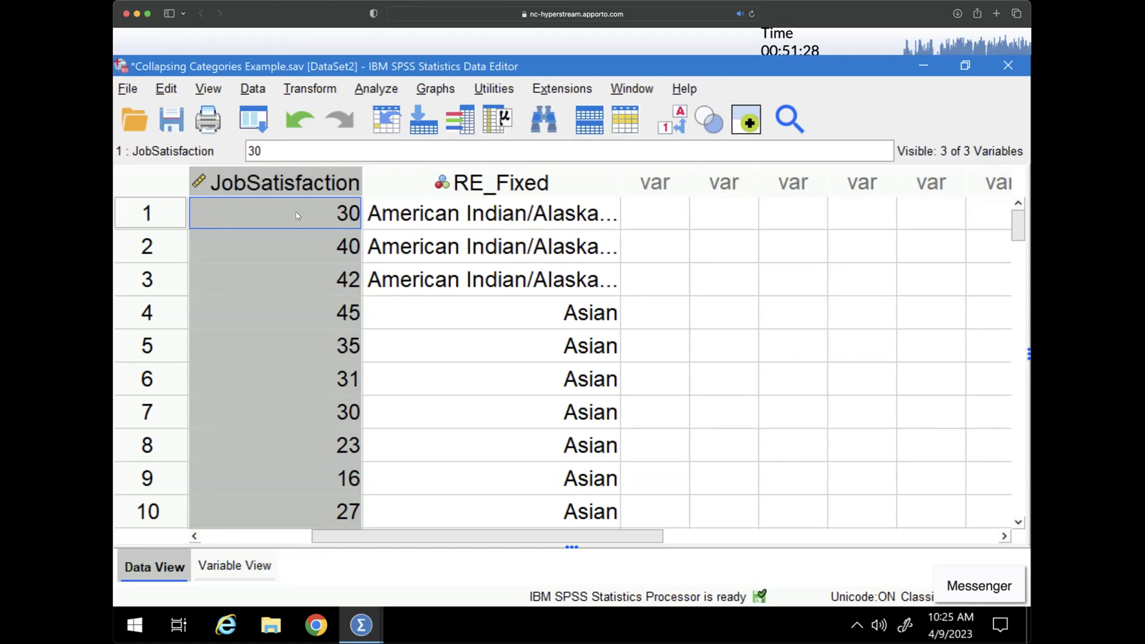
pyautogui.click(318, 89)
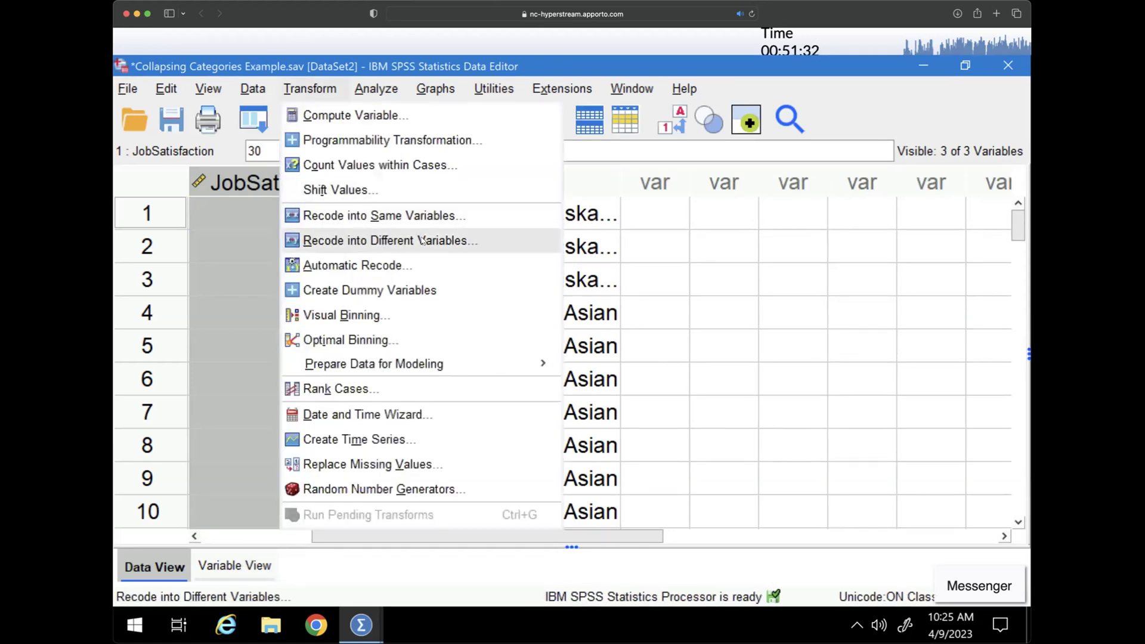
pyautogui.click(379, 242)
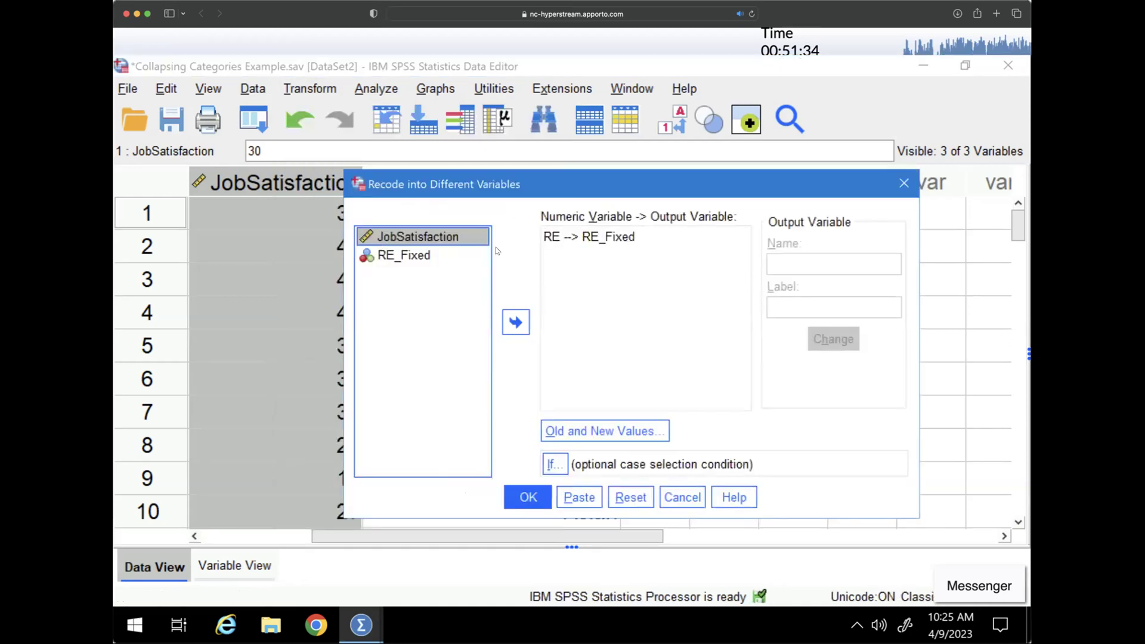
pyautogui.click(630, 497)
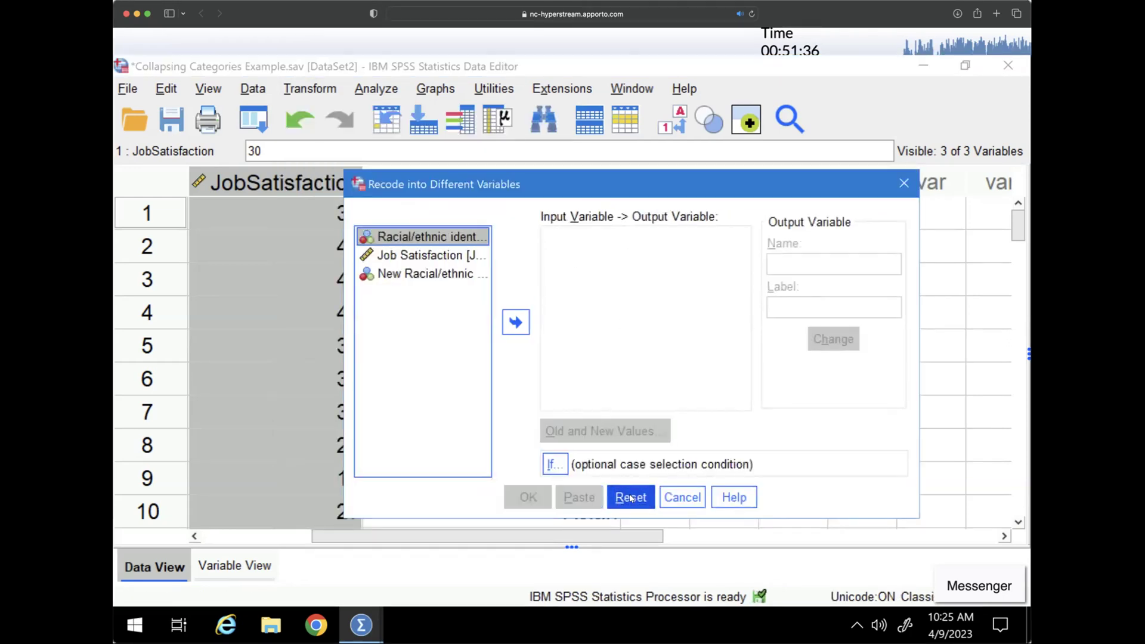
pyautogui.click(429, 257)
pyautogui.click(504, 317)
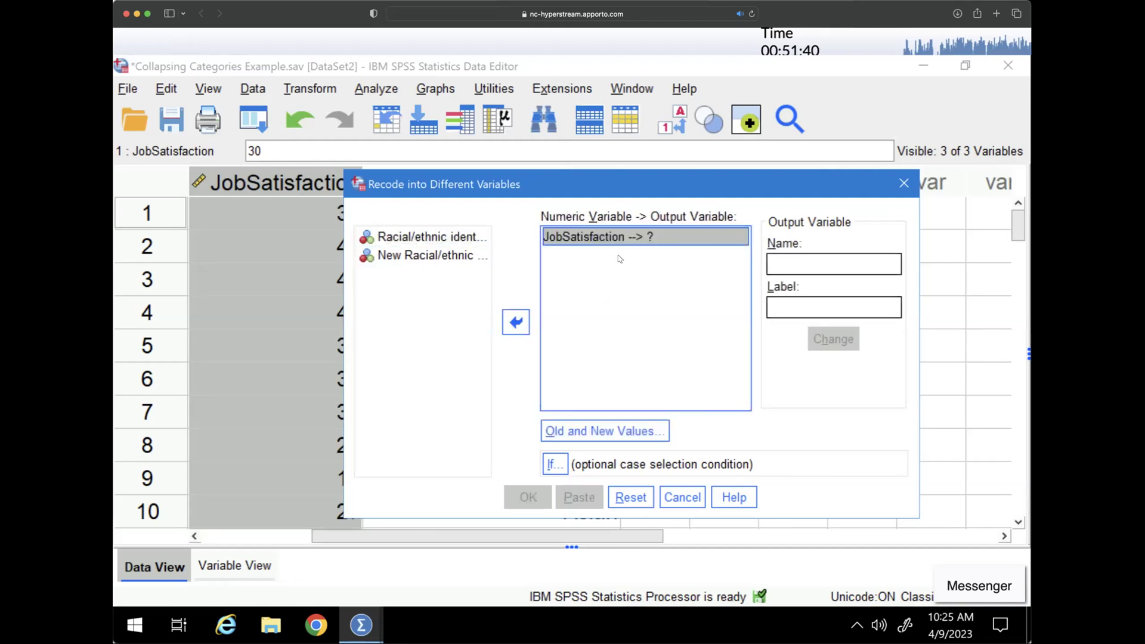
# Step: Name the output variable JSCategories with the label "Job satisfaction categories" and apply it to JobSatisfaction
pyautogui.click(794, 258)
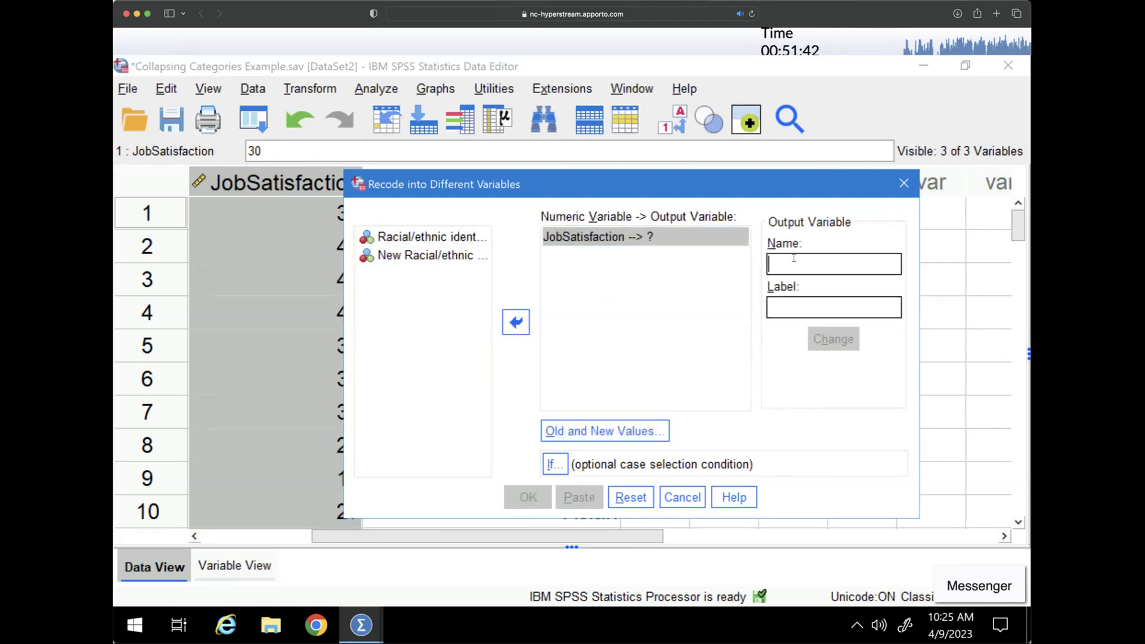
pyautogui.write('JSC')
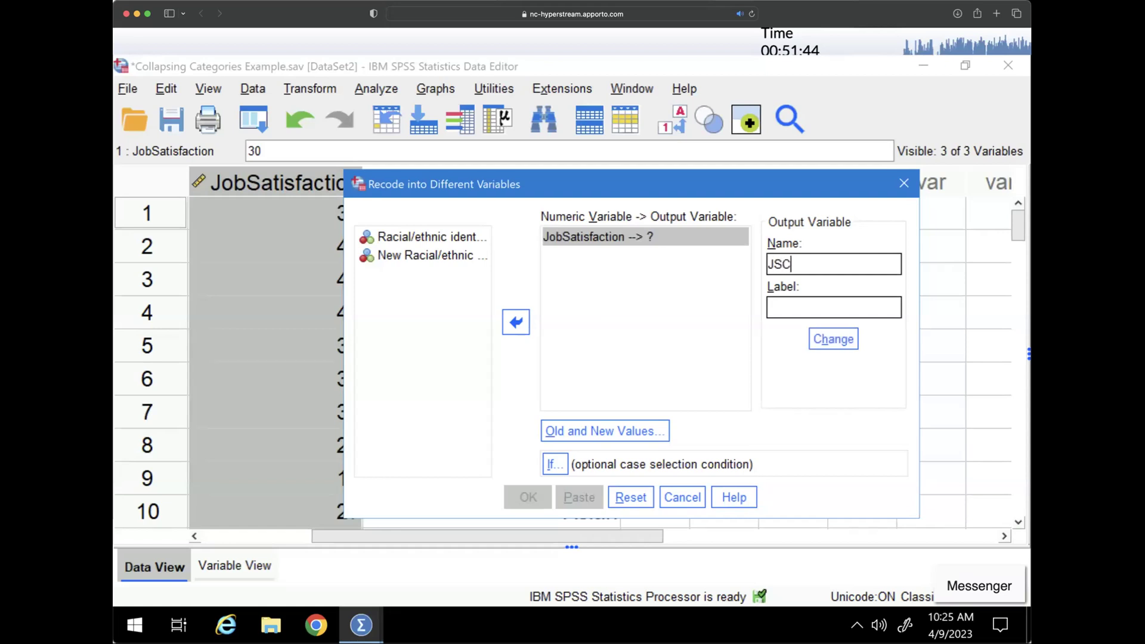
pyautogui.write('ategories')
pyautogui.press('BackSpace')
pyautogui.press('BackSpace')
pyautogui.press('BackSpace')
pyautogui.write('iesJiob')
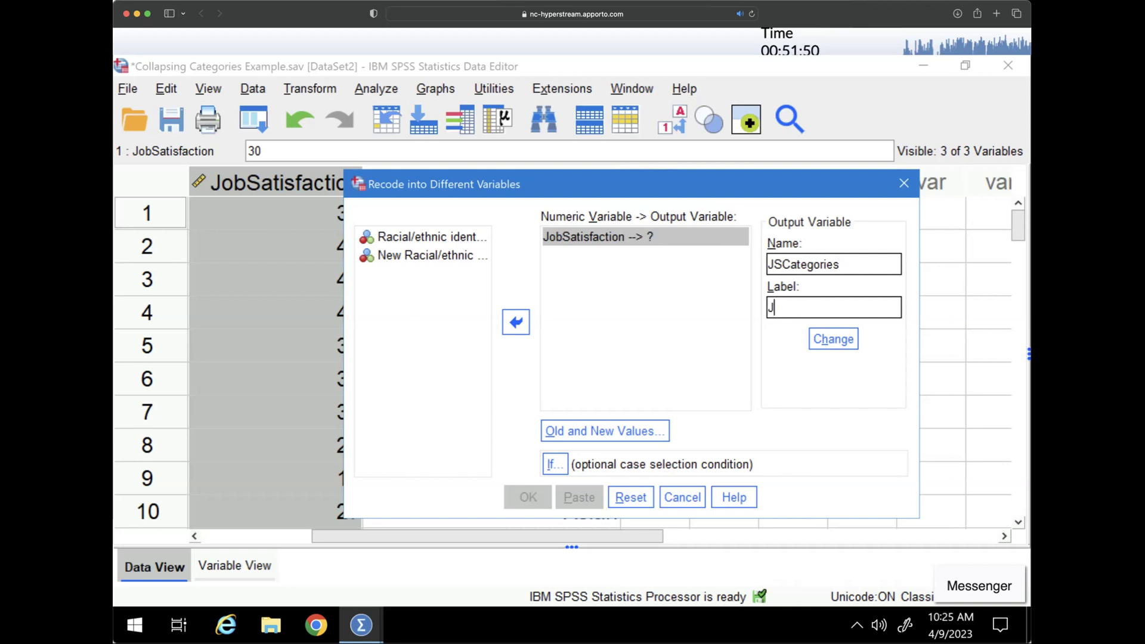
pyautogui.press('BackSpace')
pyautogui.press('BackSpace')
pyautogui.press('BackSpace')
pyautogui.write('on')
pyautogui.write(' satis')
pyautogui.write('faction c')
pyautogui.write('ategories')
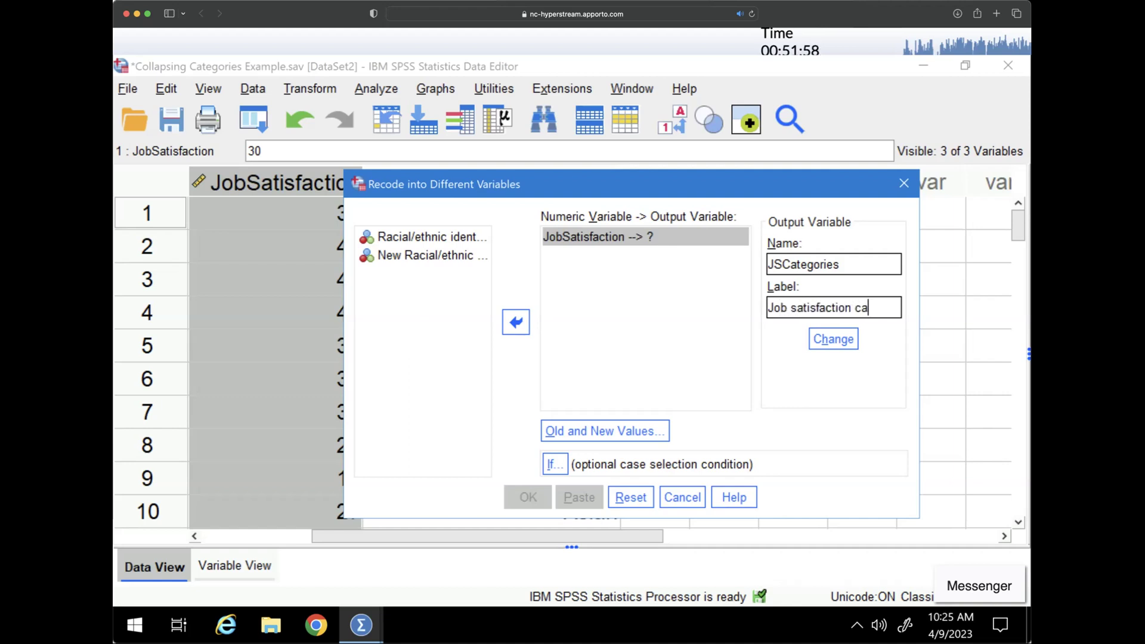
pyautogui.click(838, 345)
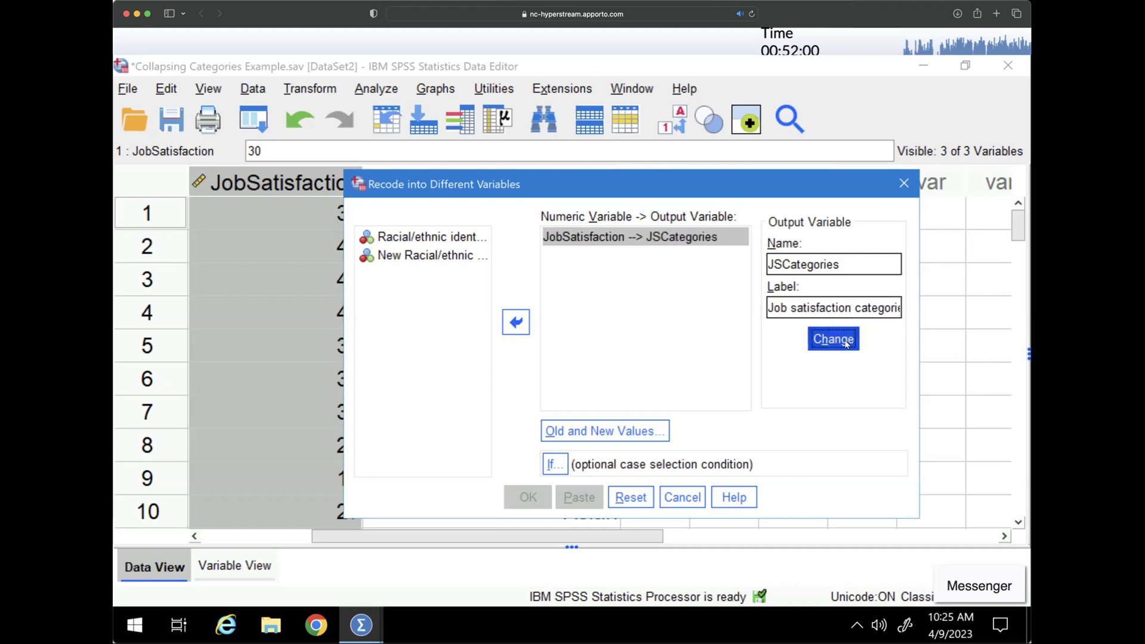
# Step: Open the old and new values definition and add a rule recoding the range 10 through 26 to new value 1
pyautogui.click(624, 434)
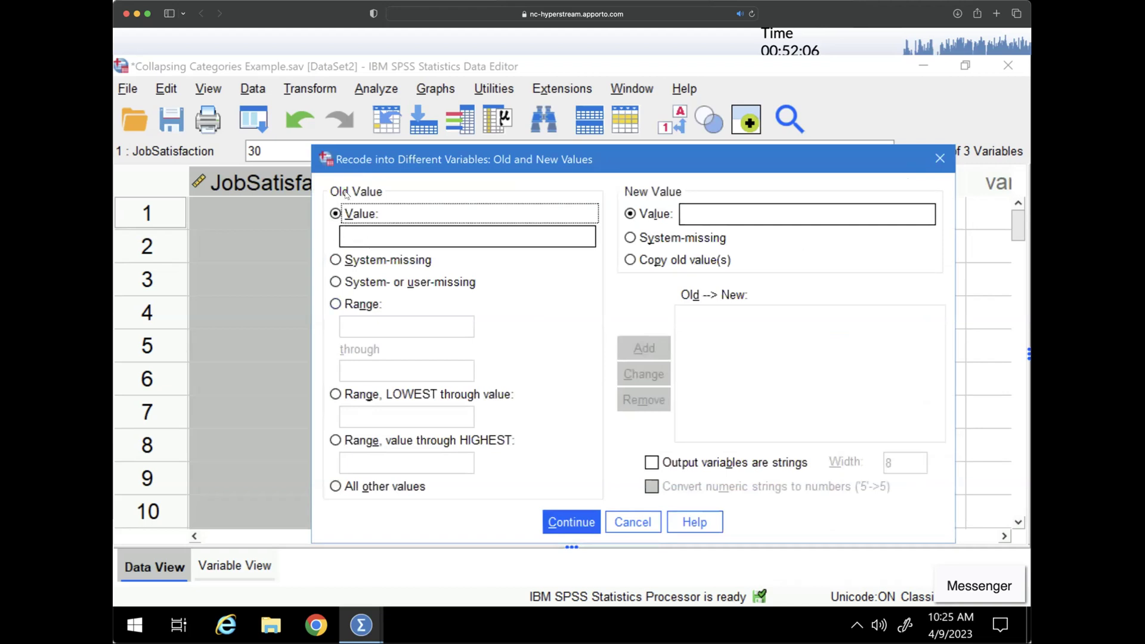
pyautogui.click(345, 236)
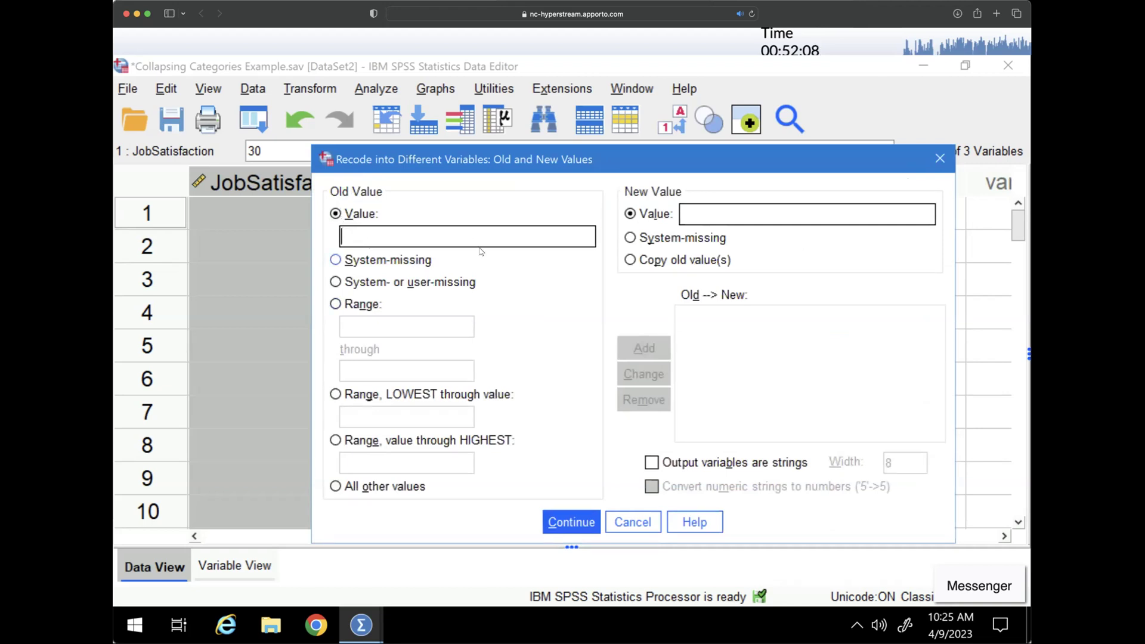
pyautogui.click(336, 304)
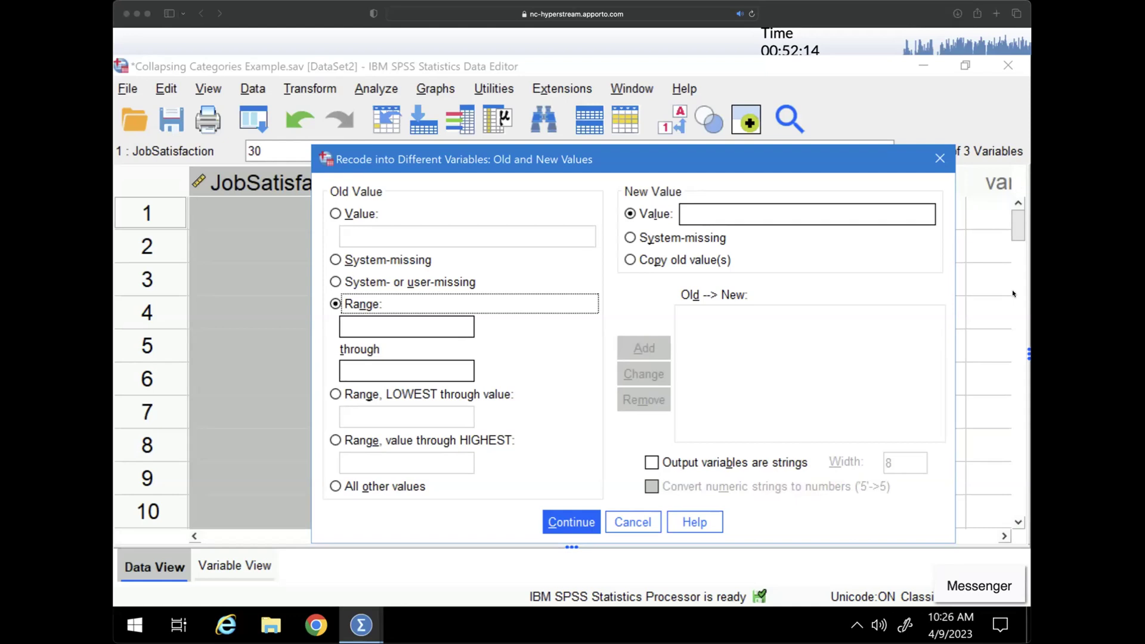
pyautogui.click(365, 324)
pyautogui.write('10')
pyautogui.click(415, 367)
pyautogui.write('26')
pyautogui.click(707, 211)
pyautogui.write('1')
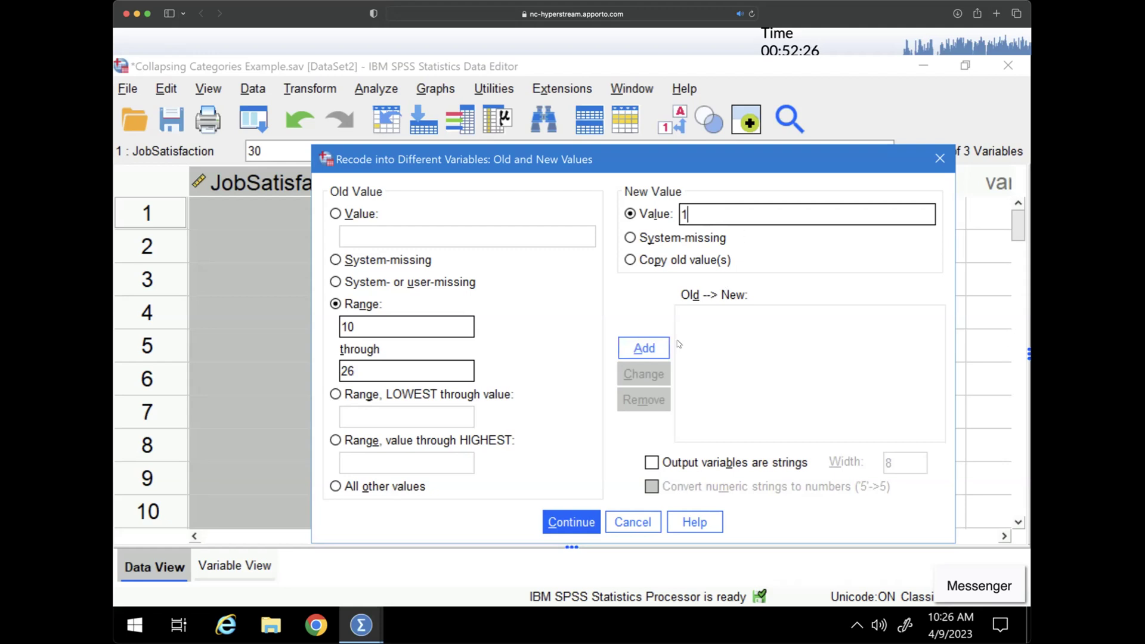
pyautogui.click(634, 350)
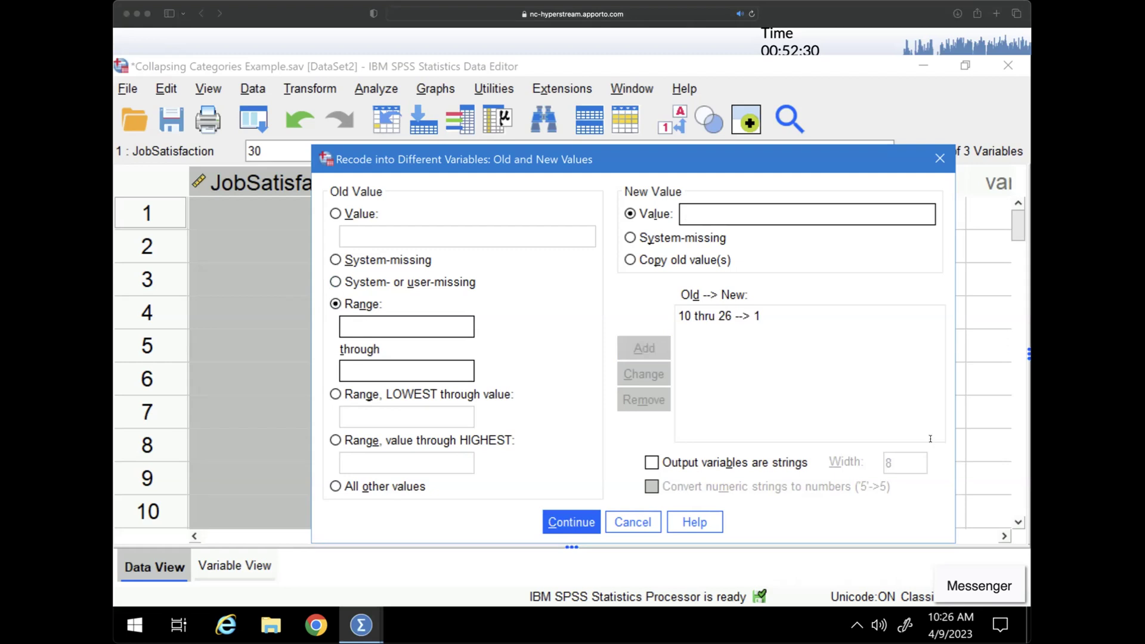
# Step: Add a rule recoding the range 27 through 31 to new value 2
pyautogui.click(349, 321)
pyautogui.write('277')
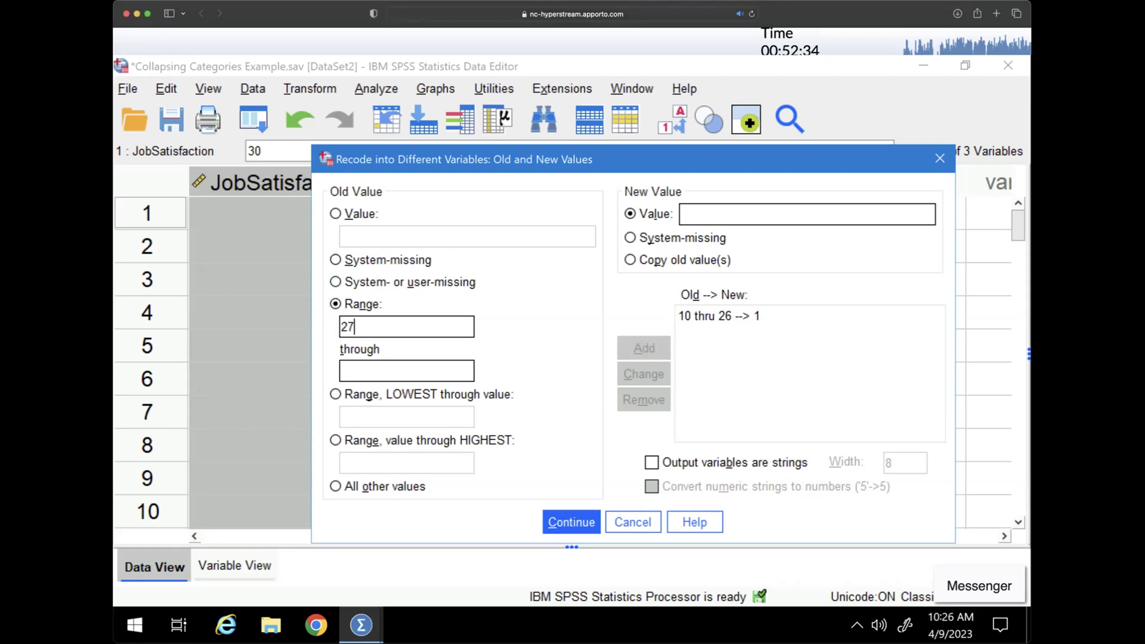
pyautogui.click(349, 368)
pyautogui.write('31')
pyautogui.click(701, 212)
pyautogui.write('2')
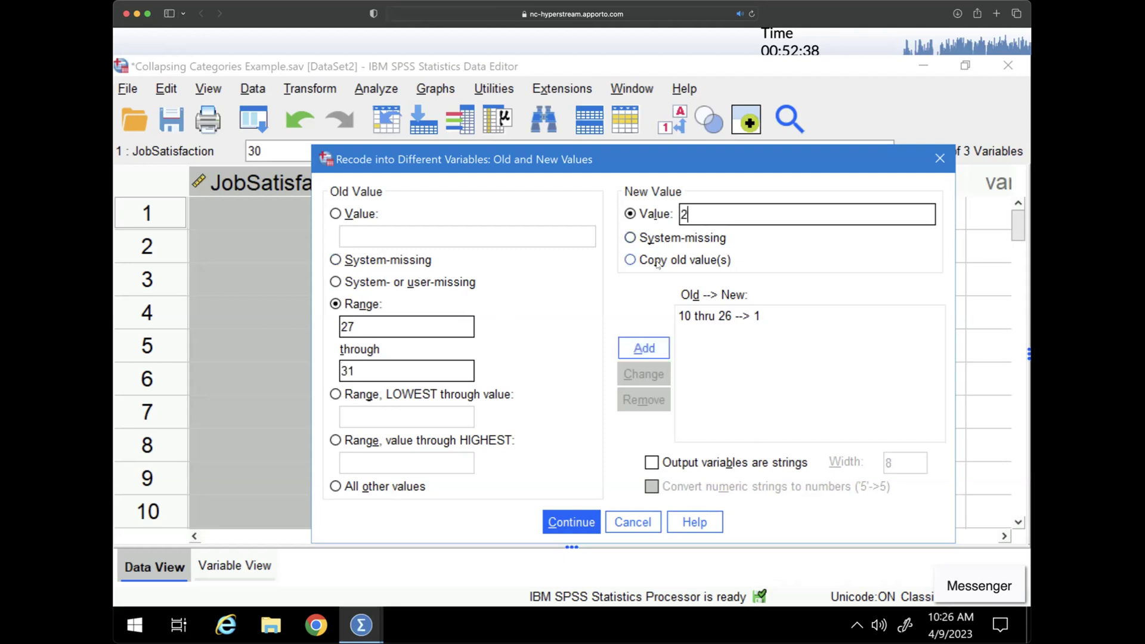
pyautogui.click(654, 350)
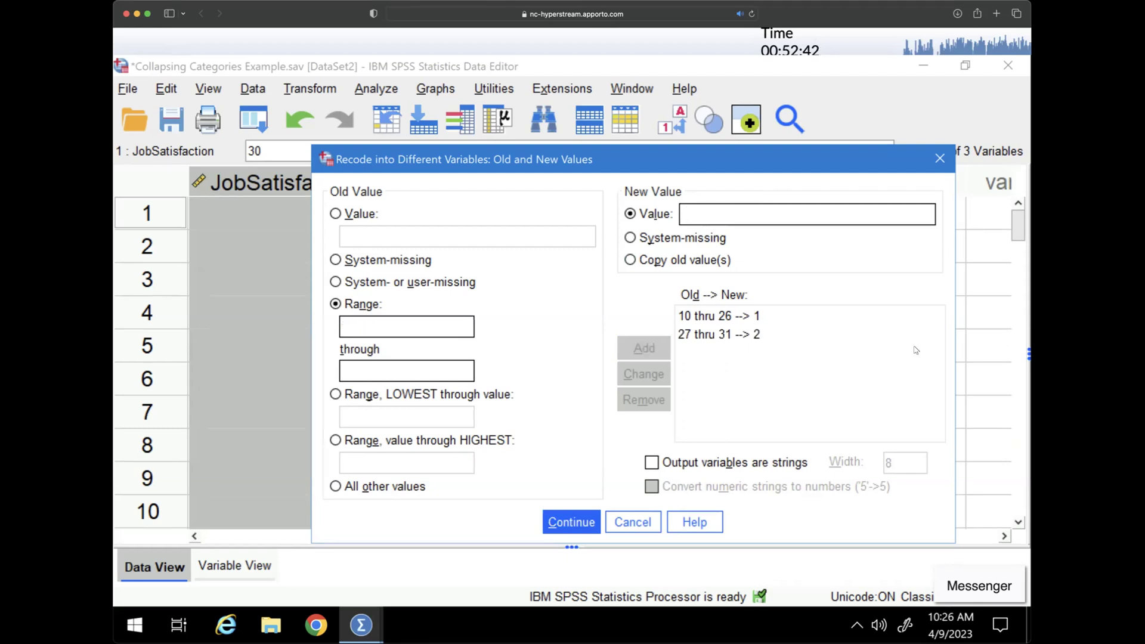
# Step: Add a rule recoding the range 32 through 38 to new value 3
pyautogui.write('32')
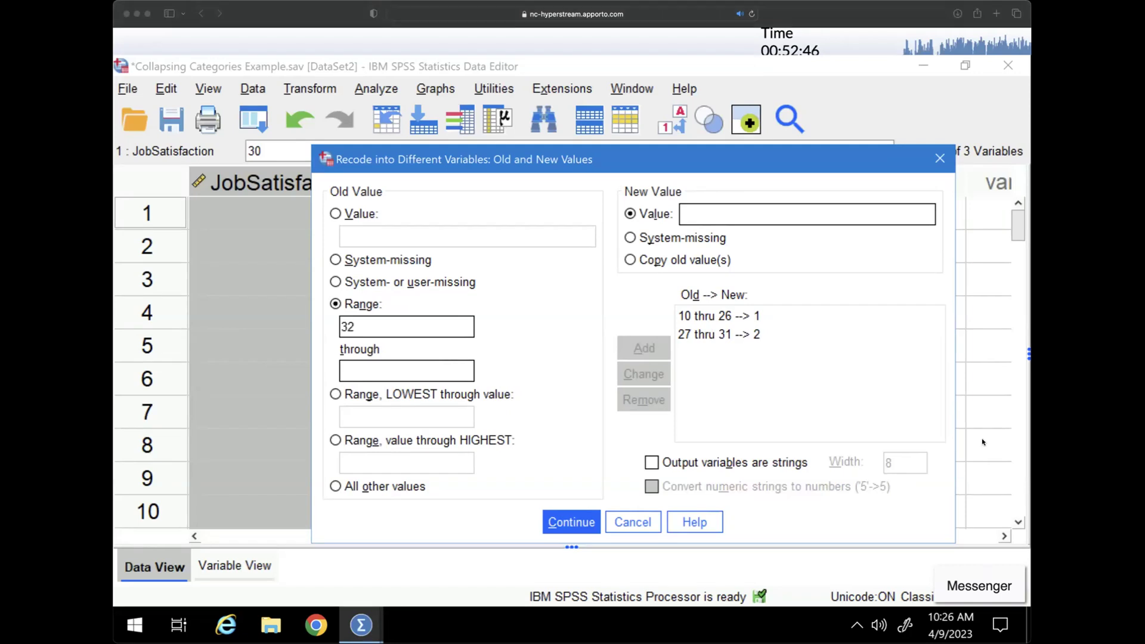
pyautogui.click(358, 369)
pyautogui.write('38')
pyautogui.click(630, 214)
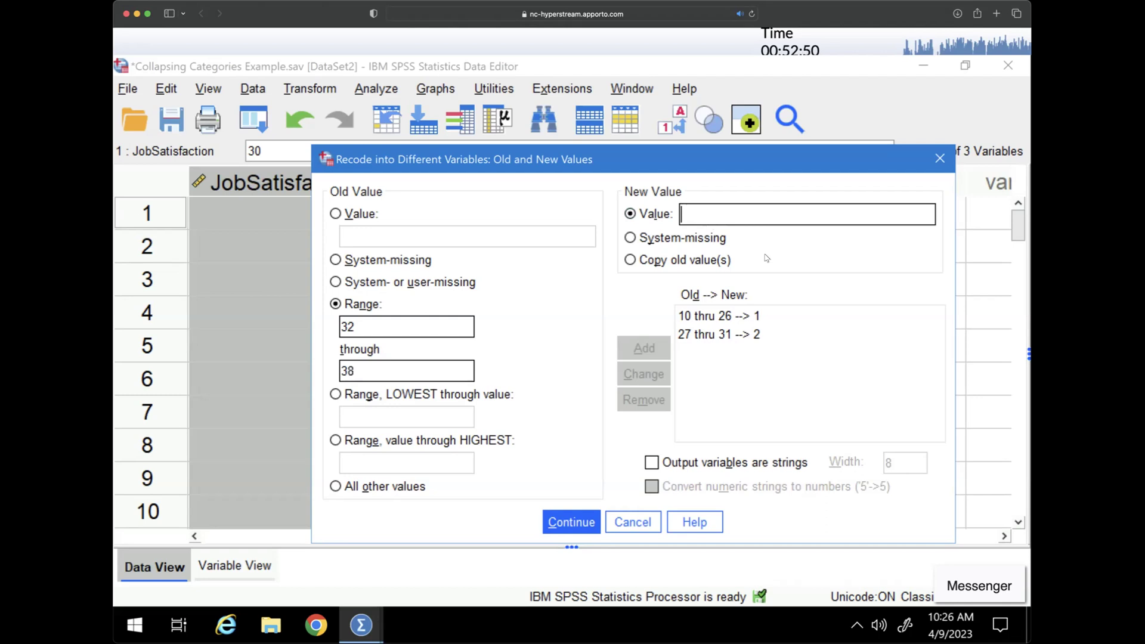
pyautogui.write('3')
pyautogui.click(644, 353)
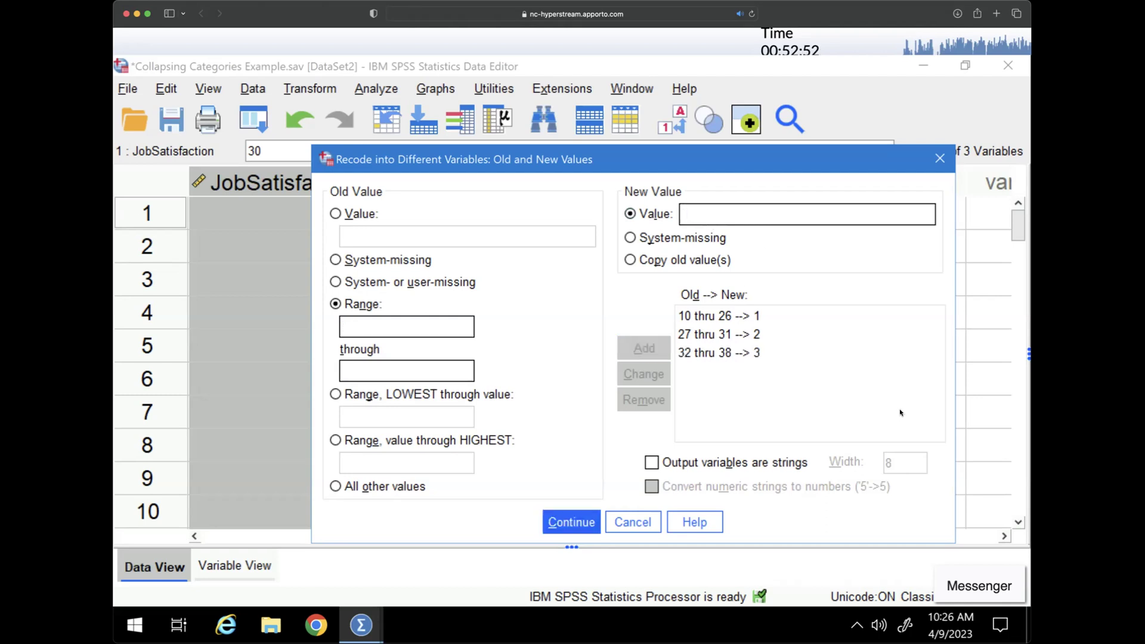
# Step: Add a rule recoding the range 39 through 41 to new value 4
pyautogui.click(345, 332)
pyautogui.write('39')
pyautogui.write('41')
pyautogui.press('BackSpace')
pyautogui.press('BackSpace')
pyautogui.write('41')
pyautogui.click(685, 216)
pyautogui.write('4')
pyautogui.click(644, 348)
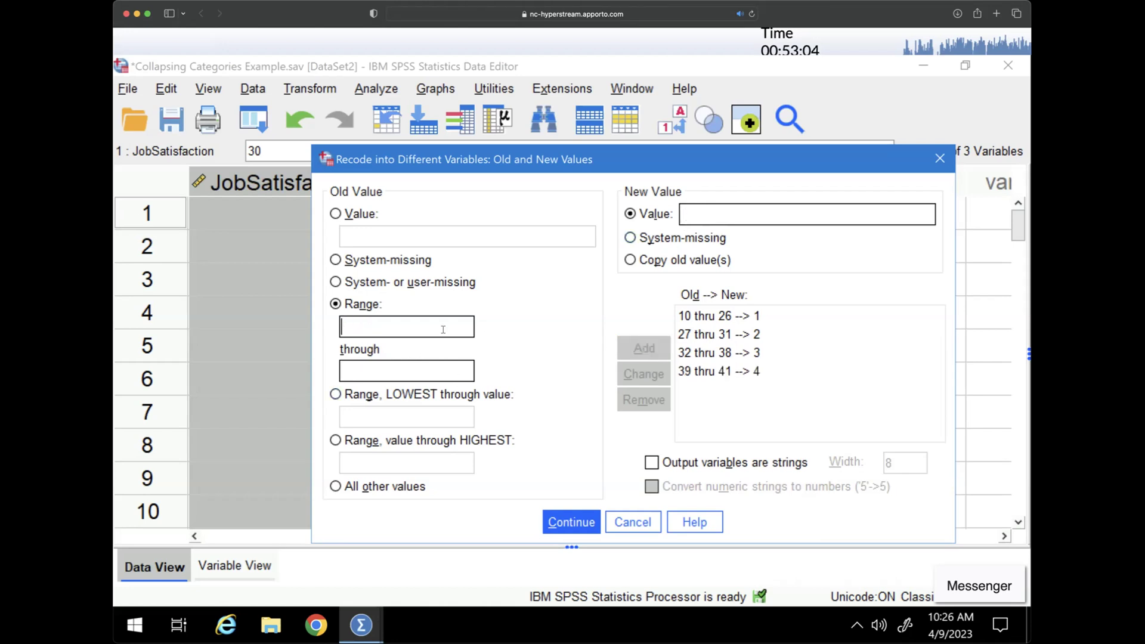
# Step: Add a rule recoding the range 42 through 50 to new value 5
pyautogui.write('42')
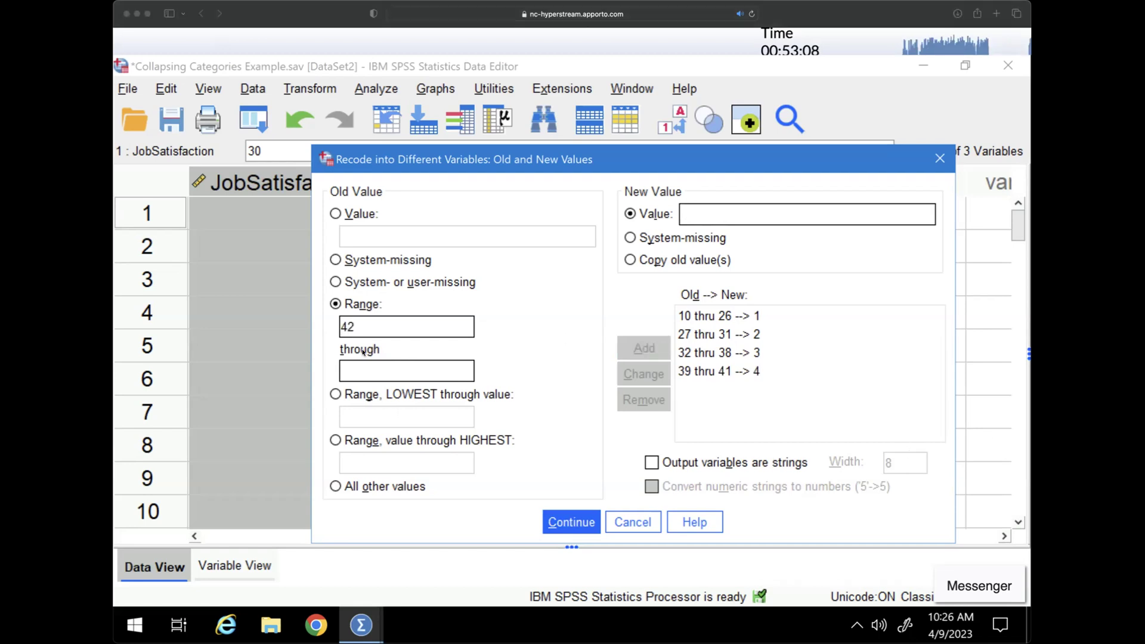
pyautogui.click(362, 370)
pyautogui.write('50')
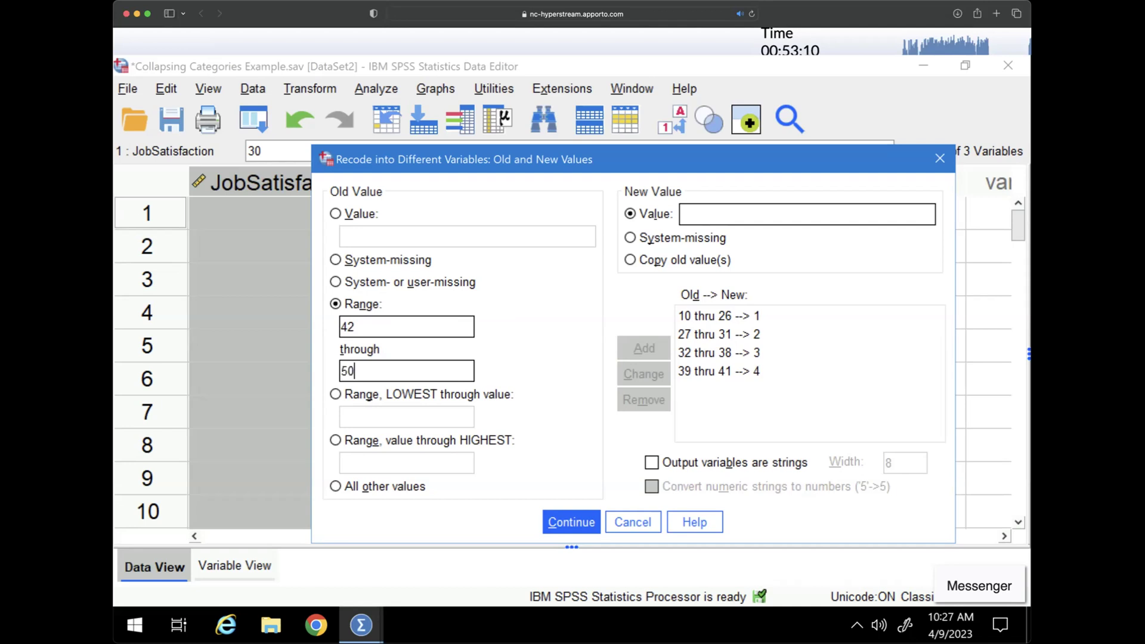
pyautogui.click(701, 215)
pyautogui.write('5')
pyautogui.click(646, 349)
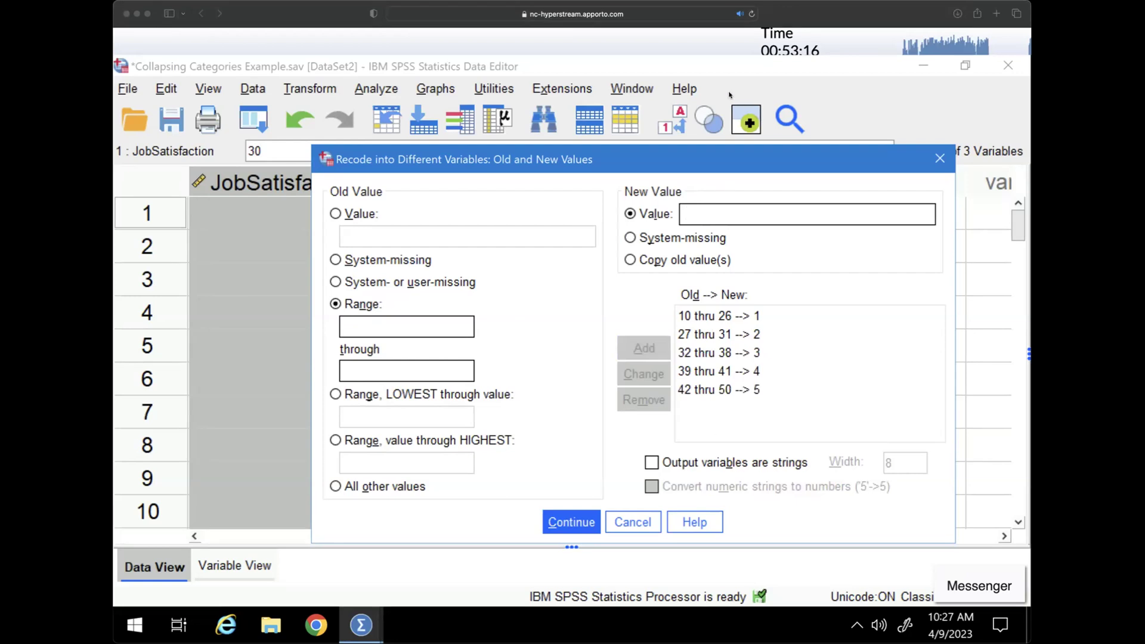
# Step: Accept the range rules, run the recode of JobSatisfaction into JSCategories, and return to the Data Editor
pyautogui.click(708, 74)
pyautogui.click(571, 523)
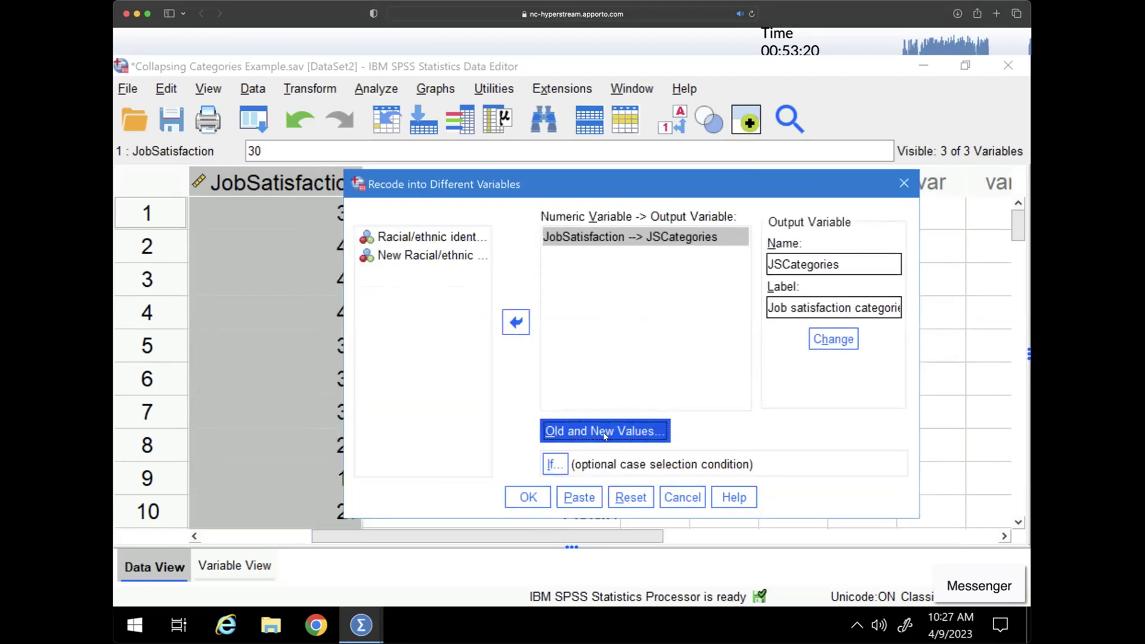
pyautogui.click(542, 497)
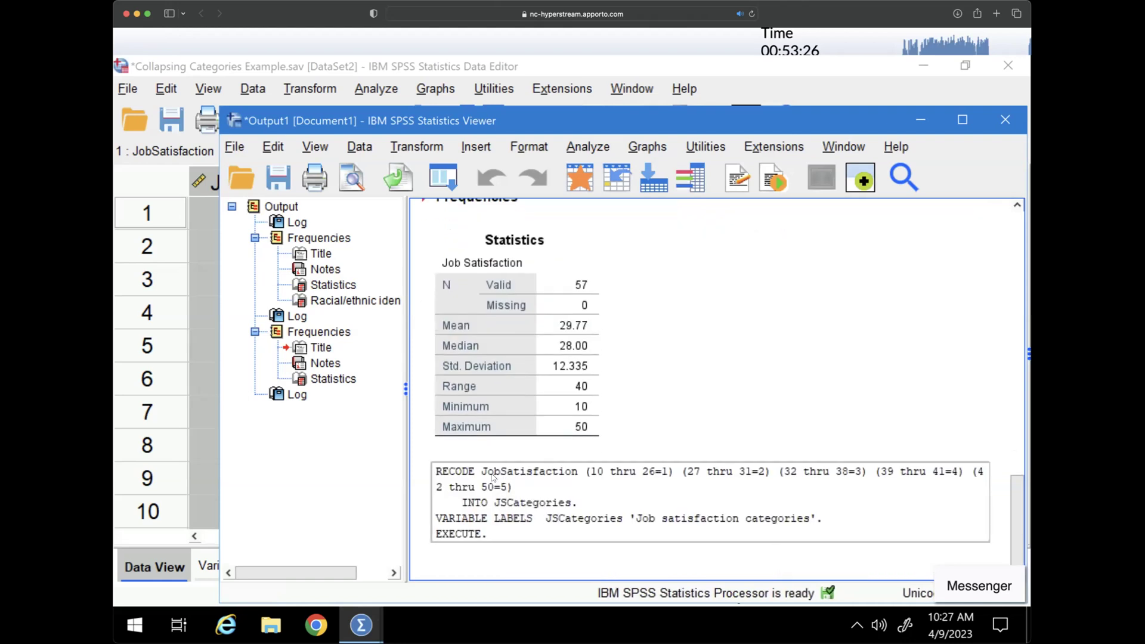
pyautogui.click(817, 73)
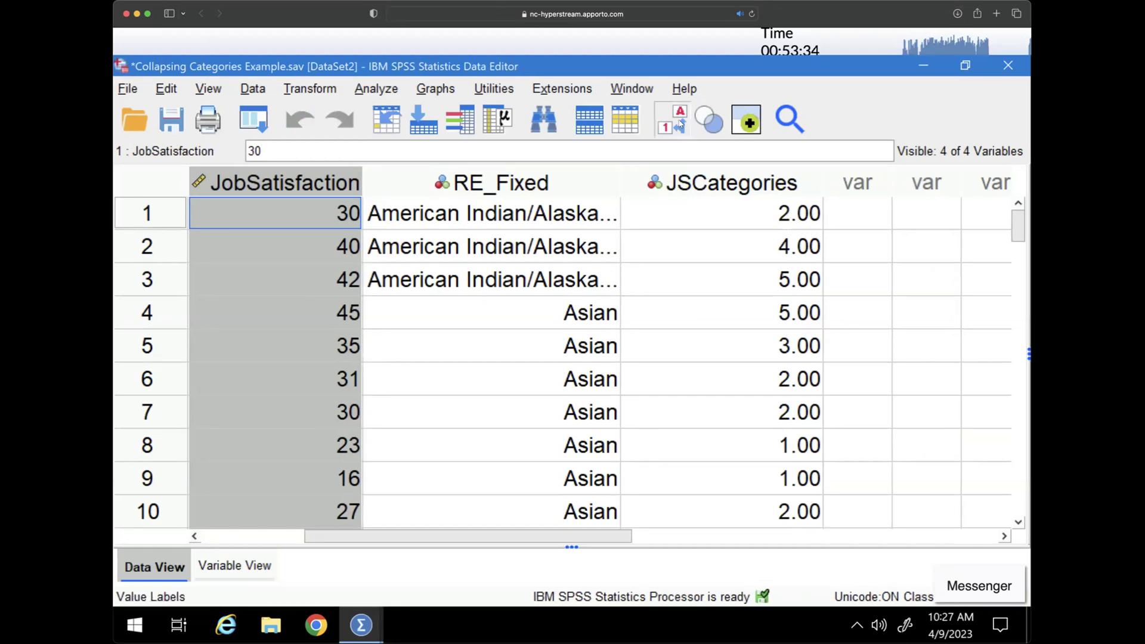
# Step: Toggle the value label display off and back on to compare the codes with their labels
pyautogui.click(681, 124)
pyautogui.click(679, 125)
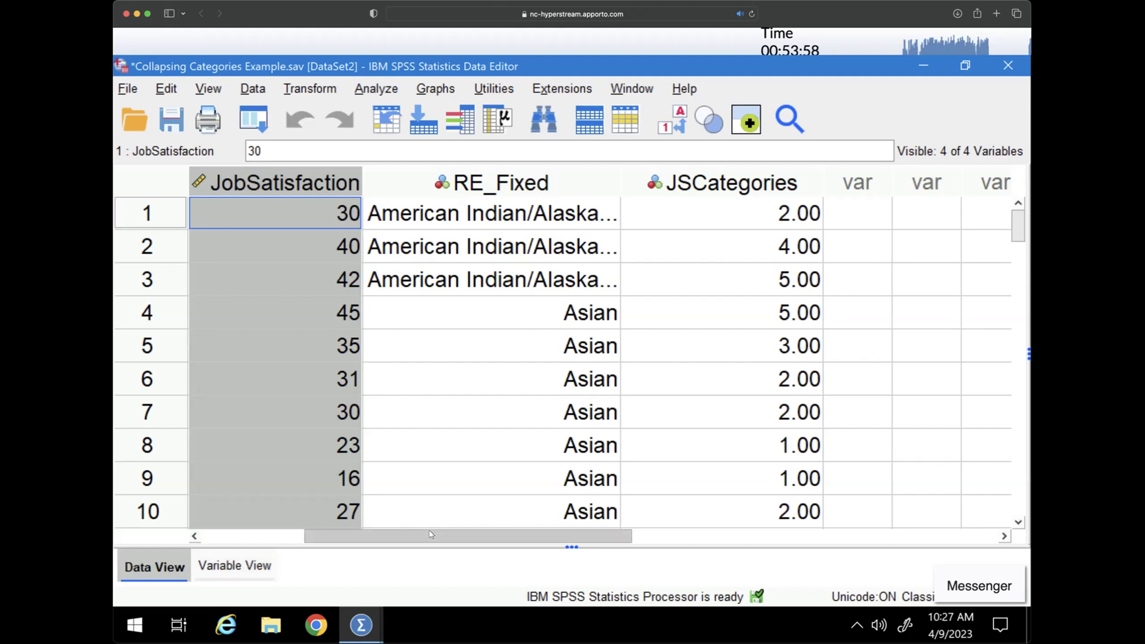
# Step: Open the value labels of JSCategories in the variable definitions and add the label "Very low" for value 1
pyautogui.click(256, 561)
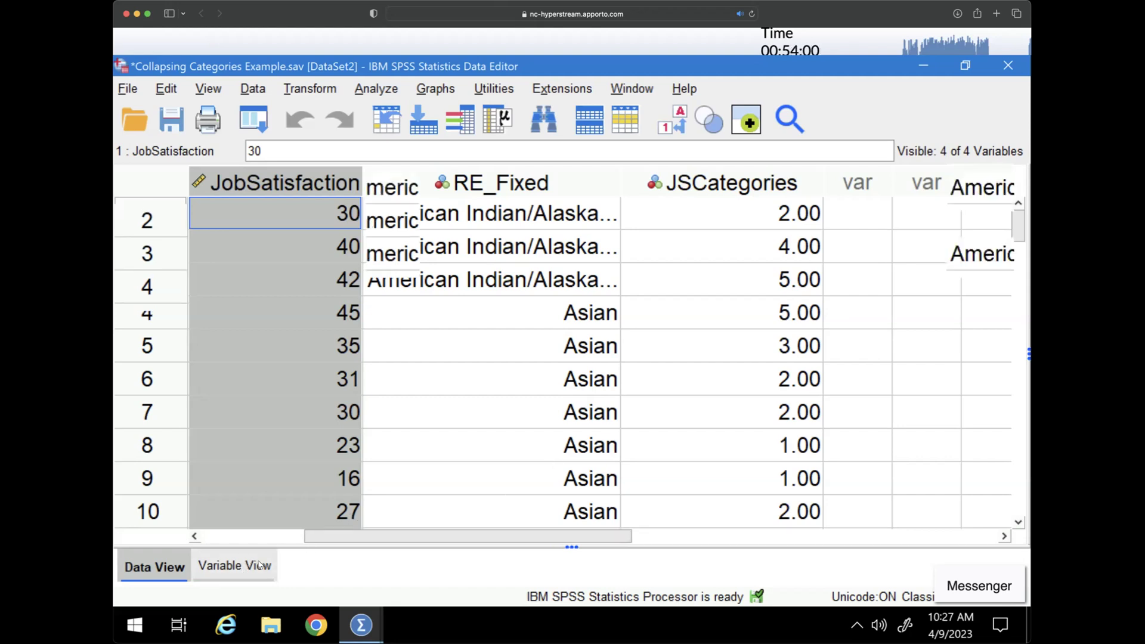
pyautogui.moveTo(540, 539); pyautogui.dragTo(689, 543)
pyautogui.doubleClick(749, 292)
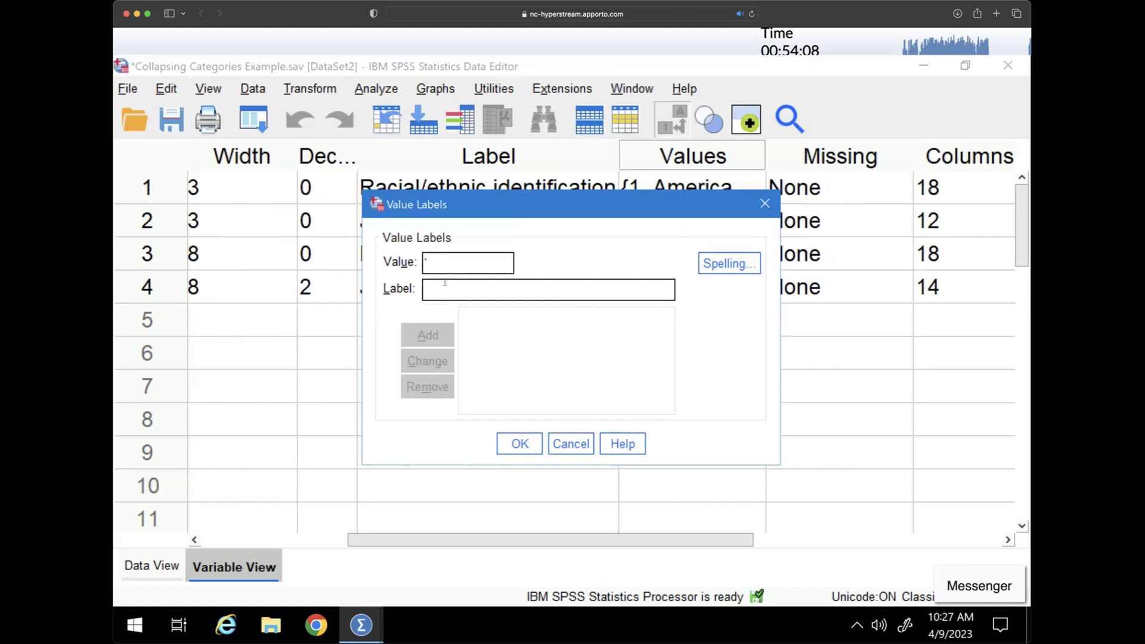
pyautogui.write('1')
pyautogui.click(429, 292)
pyautogui.write('Very low')
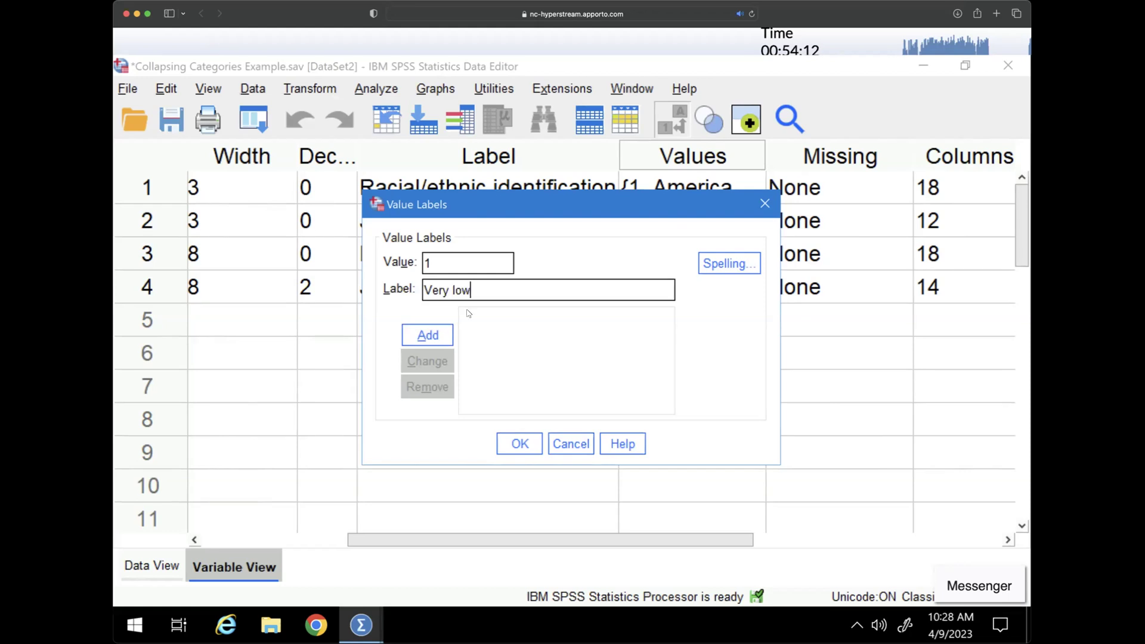
pyautogui.click(427, 335)
# Step: Add the label "Low" for value 2 of JSCategories
pyautogui.write('2')
pyautogui.click(442, 289)
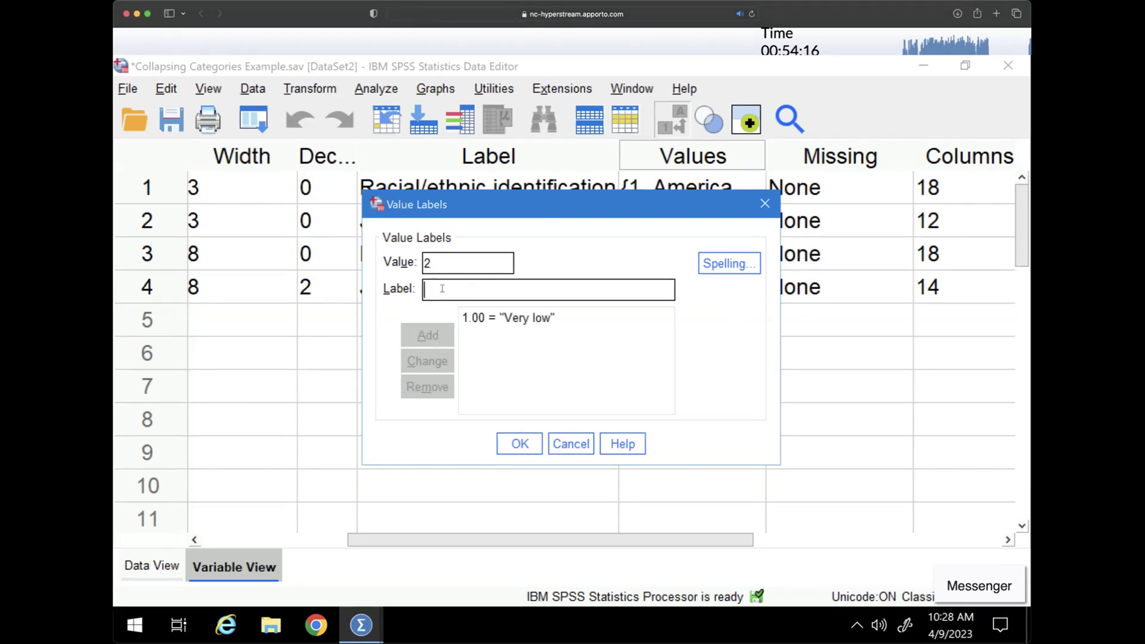
pyautogui.write('Low')
pyautogui.press('Return')
# Step: Add the label "Average" for value 3 of JSCategories
pyautogui.write('3')
pyautogui.click(437, 288)
pyautogui.write('Averahe')
pyautogui.press('BackSpace')
pyautogui.press('BackSpace')
pyautogui.write('ge')
pyautogui.press('Return')
# Step: Add the label "High" for value 4 of JSCategories
pyautogui.write('4')
pyautogui.click(445, 288)
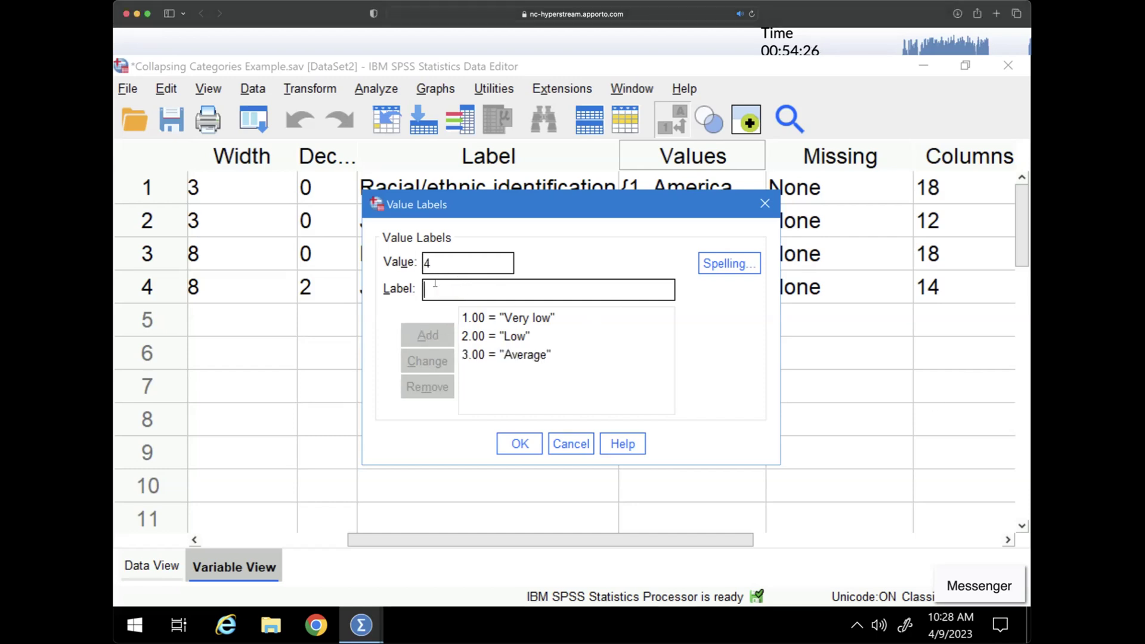
pyautogui.write('High')
pyautogui.press('Return')
# Step: Add the label "Very High" for value 5 and accept the value labels of JSCategories
pyautogui.write('5')
pyautogui.click(433, 286)
pyautogui.write('V')
pyautogui.press('BackSpace')
pyautogui.write('Very High')
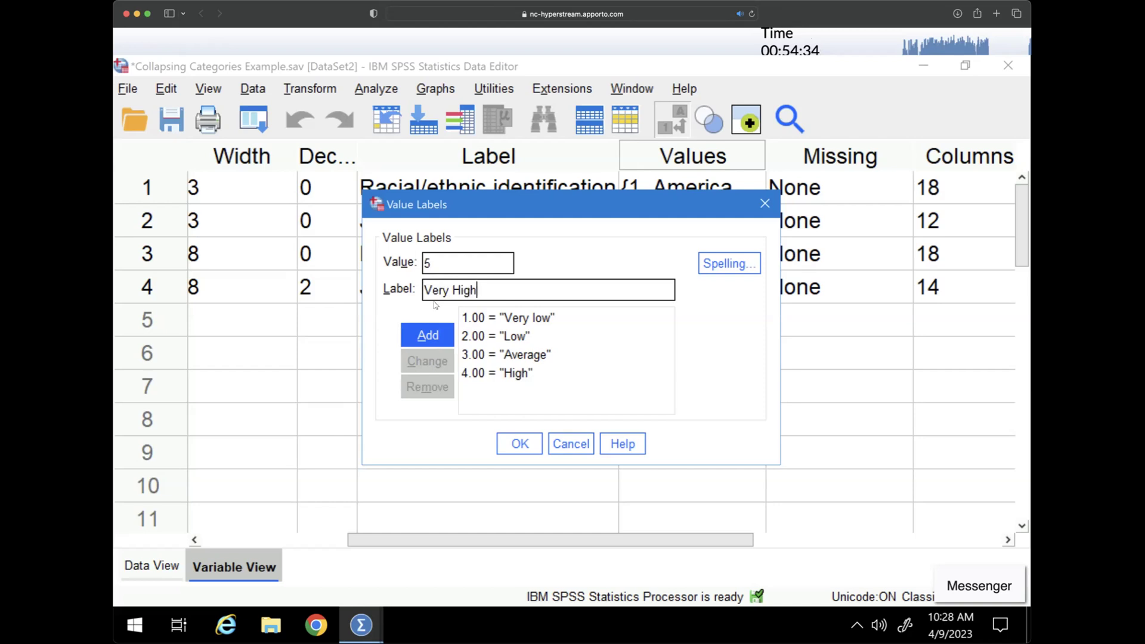
pyautogui.click(438, 334)
pyautogui.click(520, 444)
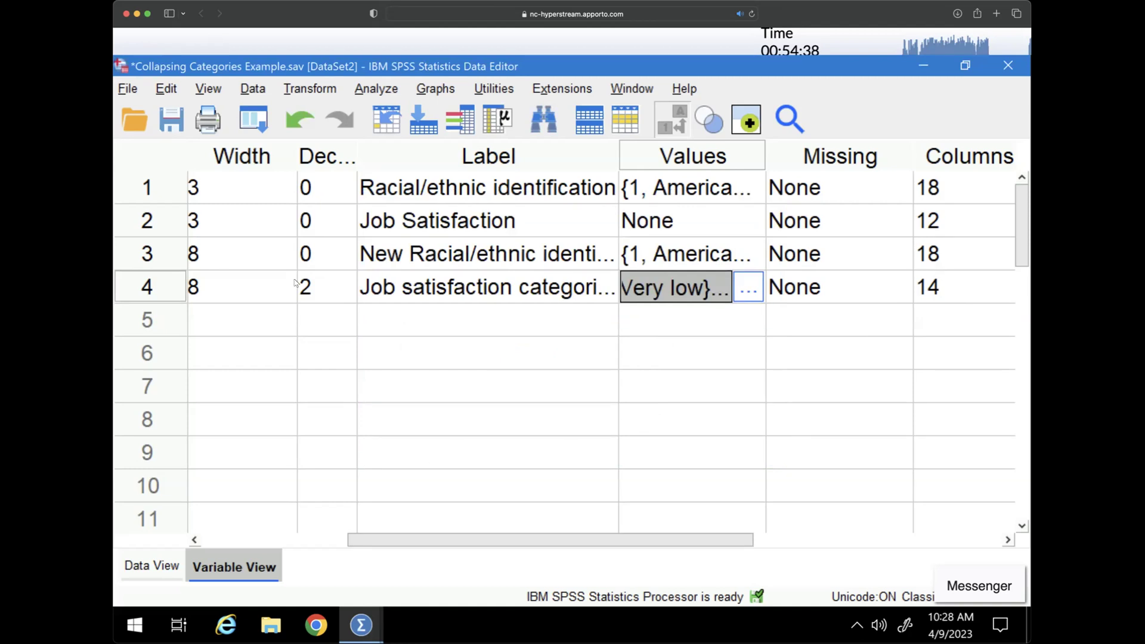
# Step: Set the decimals of JSCategories to 0
pyautogui.click(334, 289)
pyautogui.click(347, 294)
pyautogui.click(348, 293)
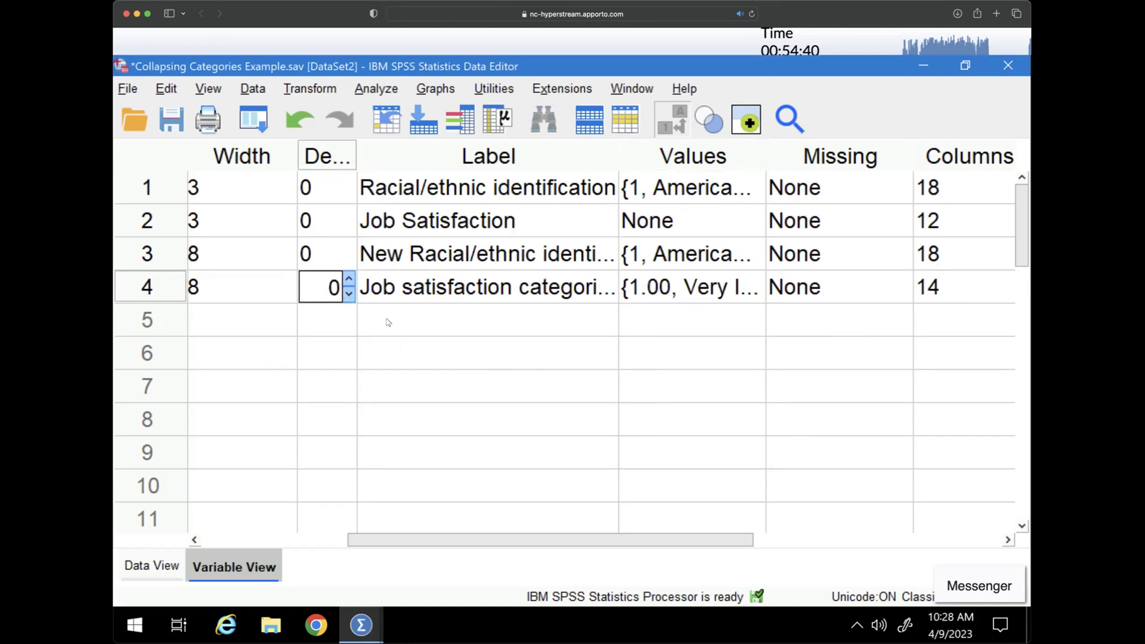
pyautogui.click(389, 322)
# Step: Return to the data rows and toggle the value labels to examine the JSCategories codes and labels beside the original variables
pyautogui.click(151, 566)
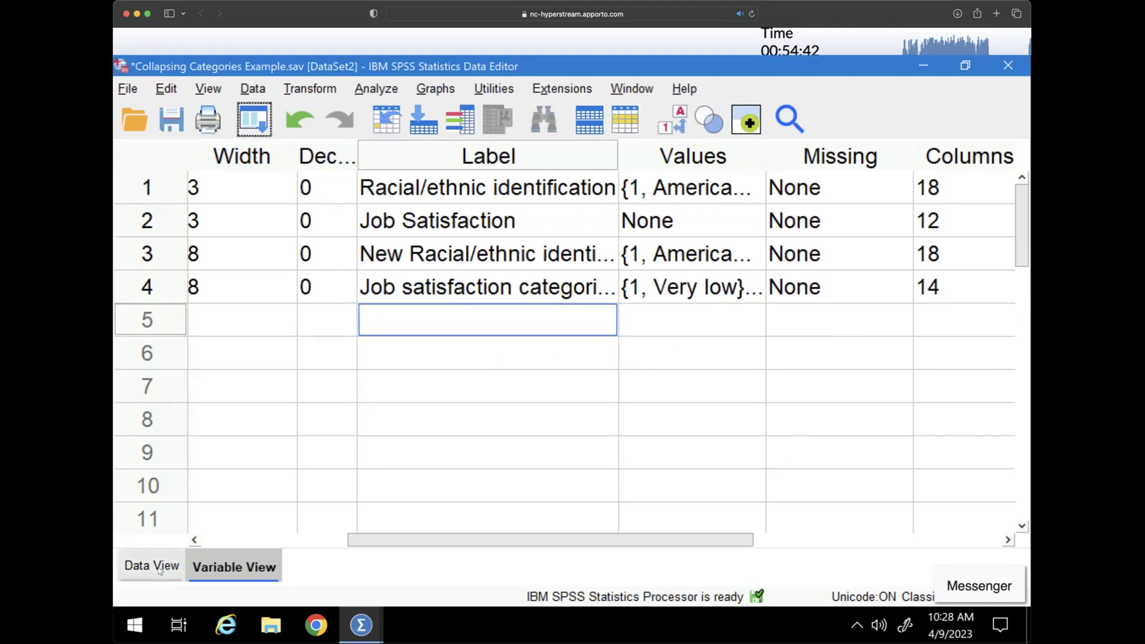
pyautogui.click(674, 126)
pyautogui.click(674, 126)
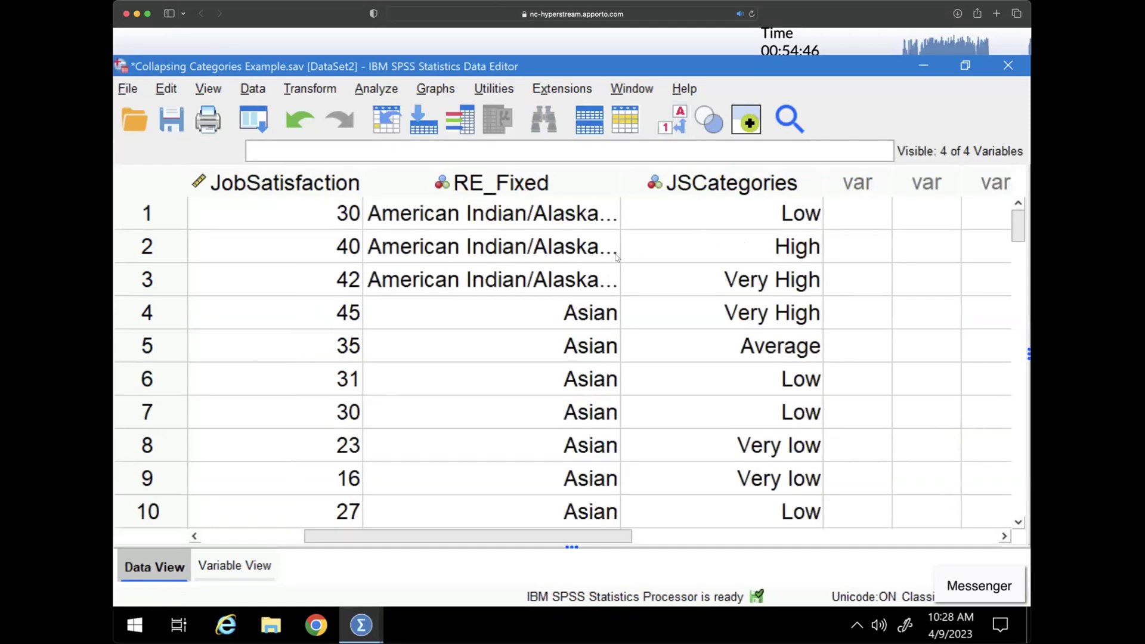
pyautogui.moveTo(449, 536); pyautogui.dragTo(385, 536)
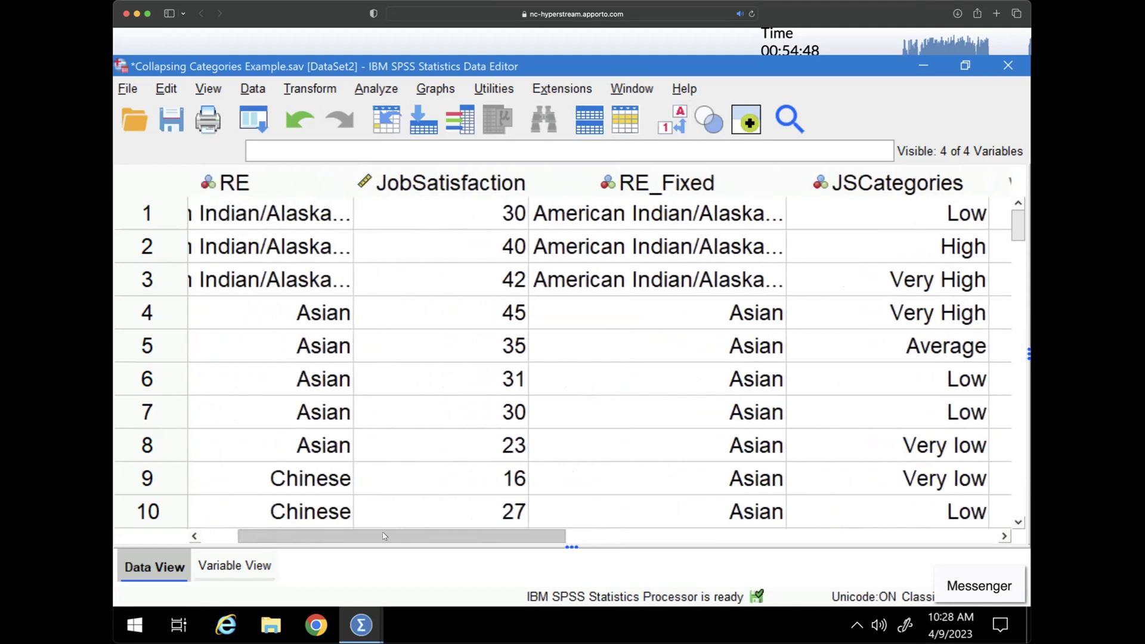